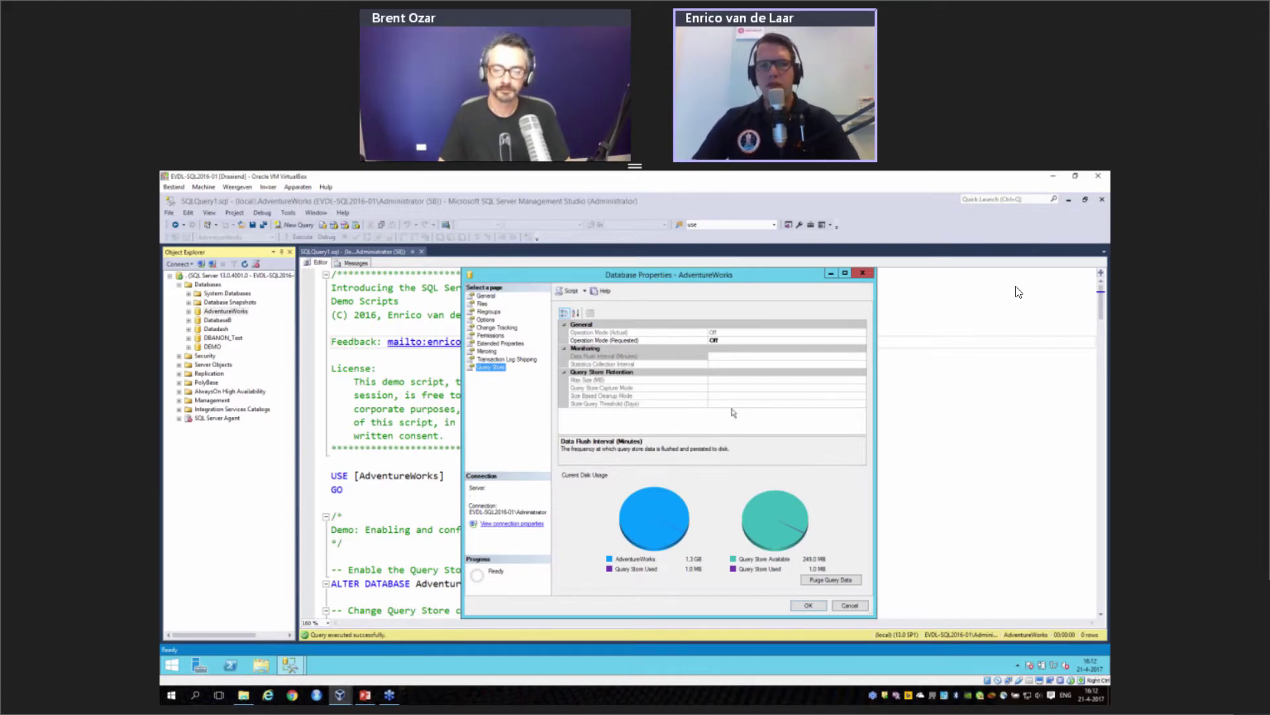
# Step: Set the requested Query Store operation mode of the AdventureWorks database to Read Write
pyautogui.click(813, 341)
pyautogui.click(813, 341)
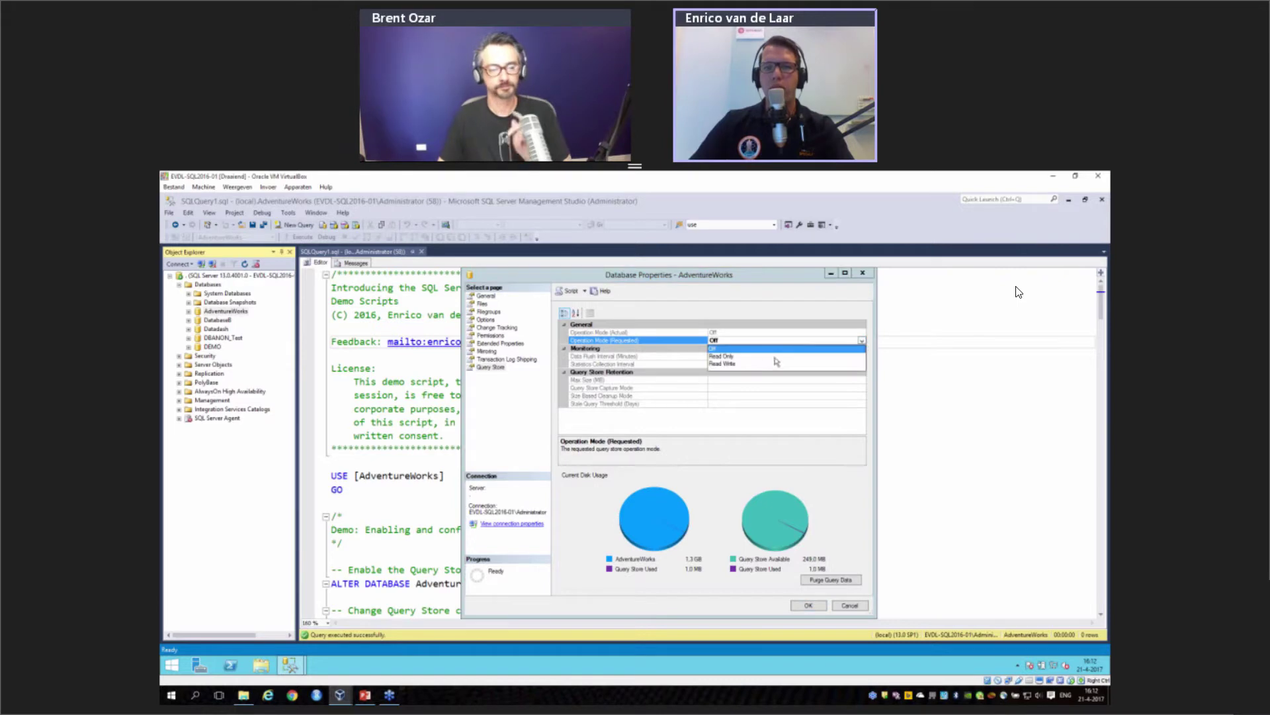
pyautogui.click(727, 364)
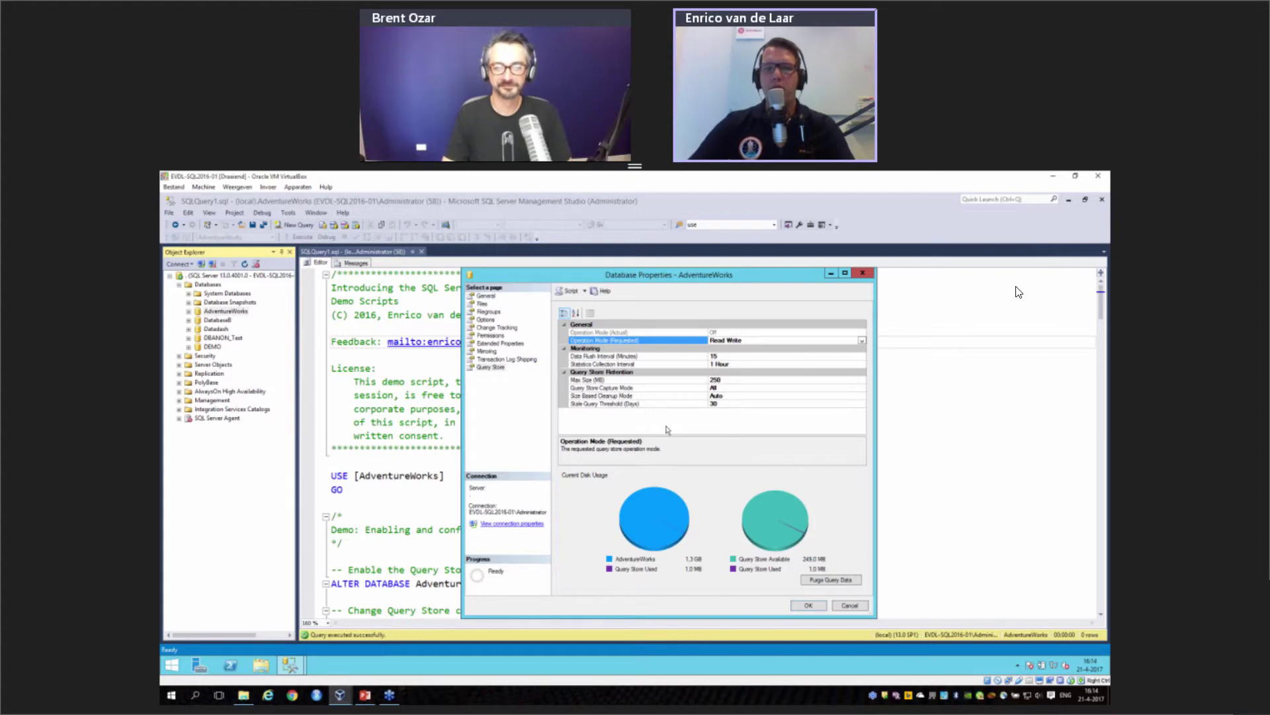
# Step: Review the Query Store capture mode choices and retention settings without altering them, and apply the database properties
pyautogui.click(820, 390)
pyautogui.click(863, 389)
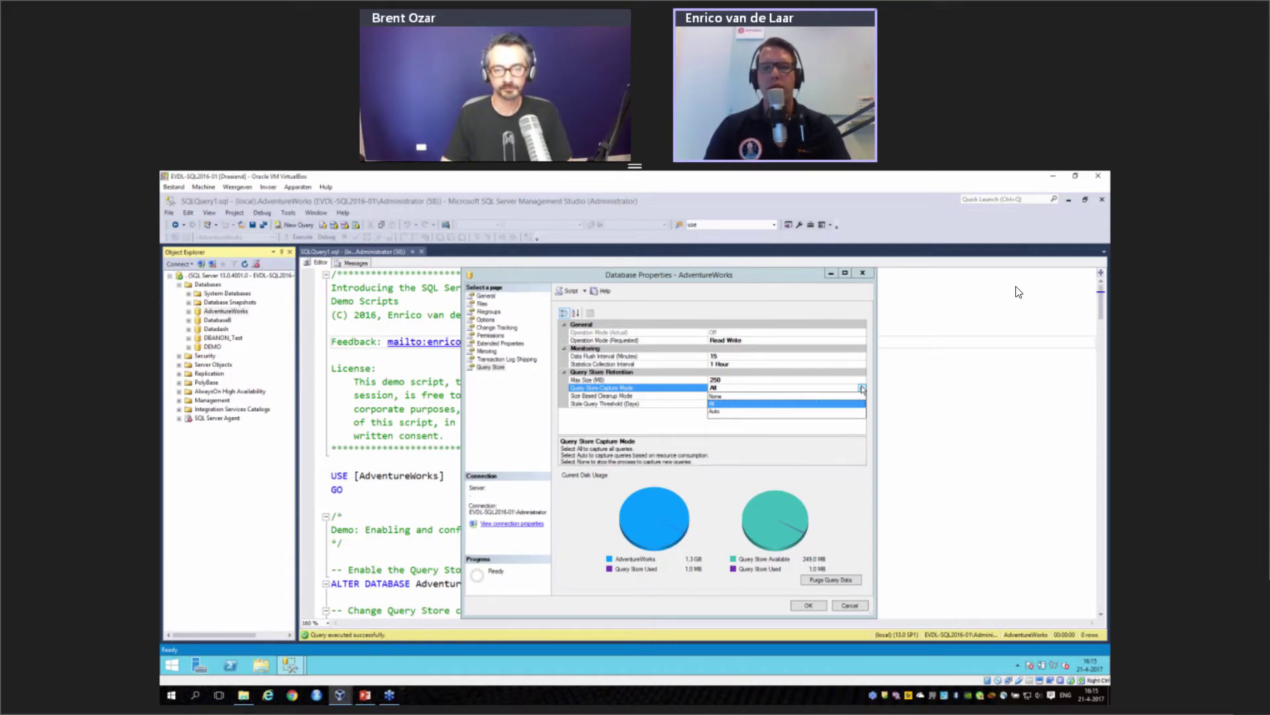
pyautogui.click(863, 389)
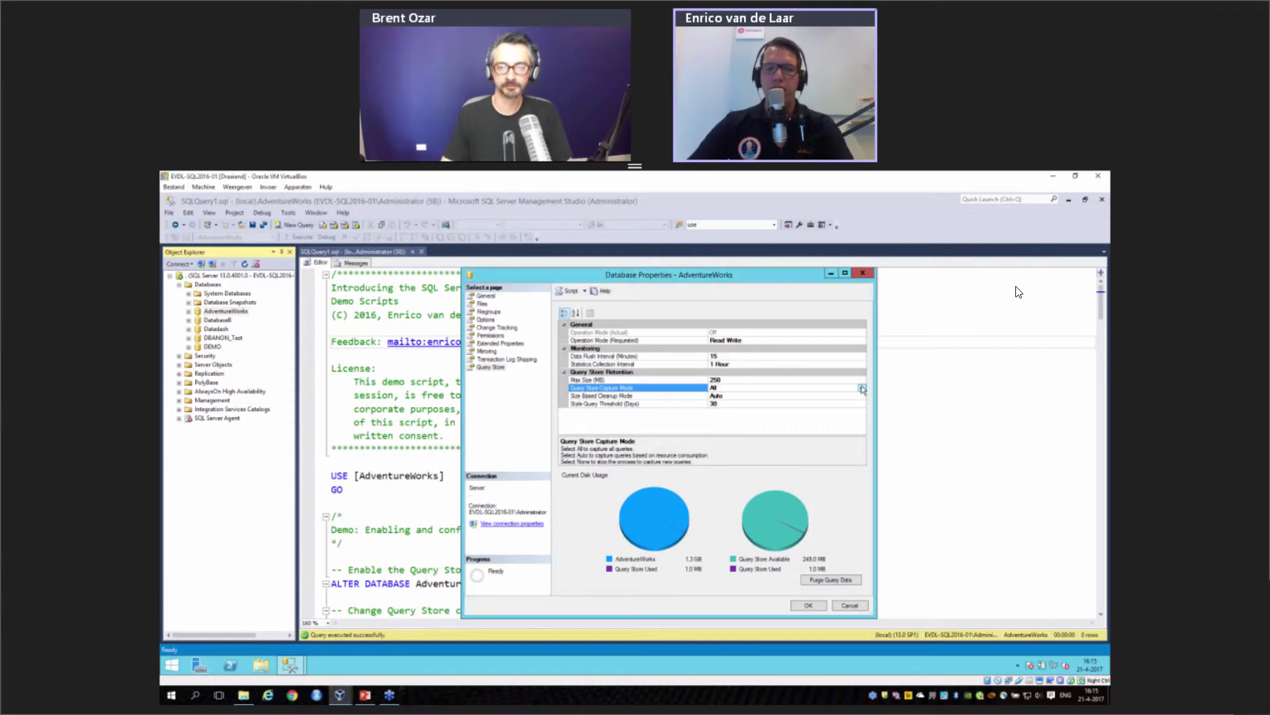
pyautogui.click(681, 396)
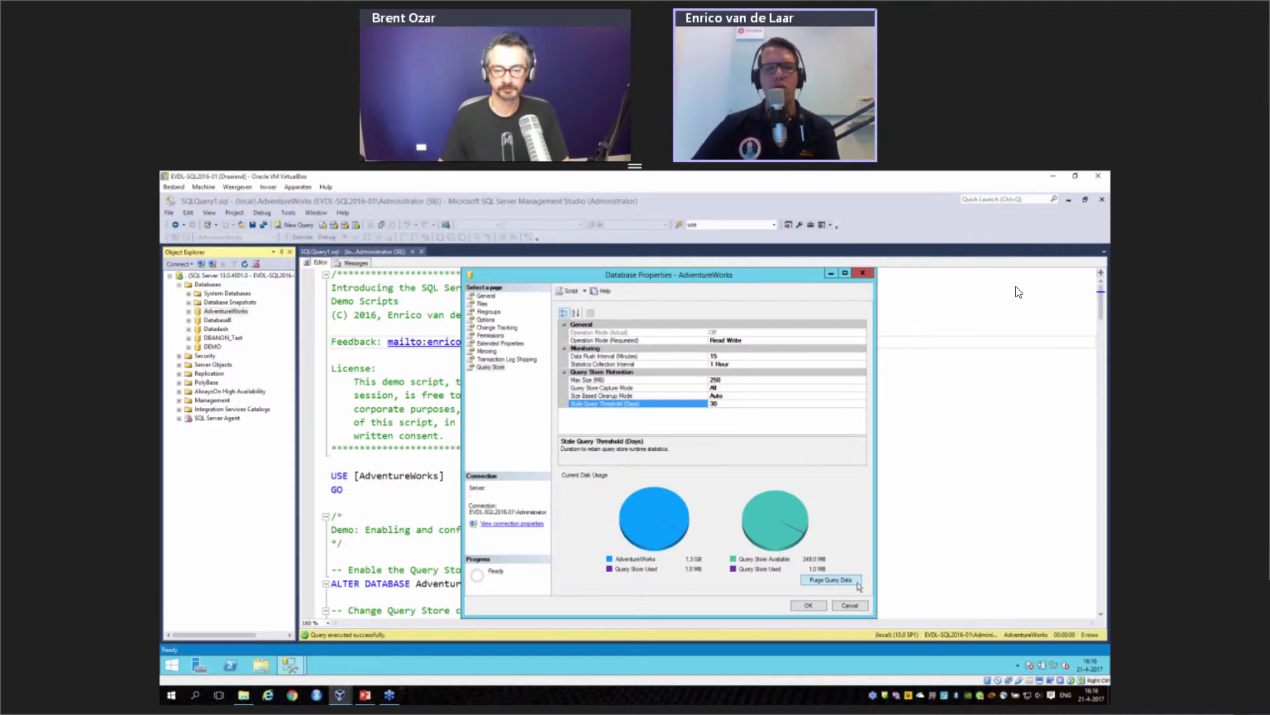
pyautogui.click(804, 606)
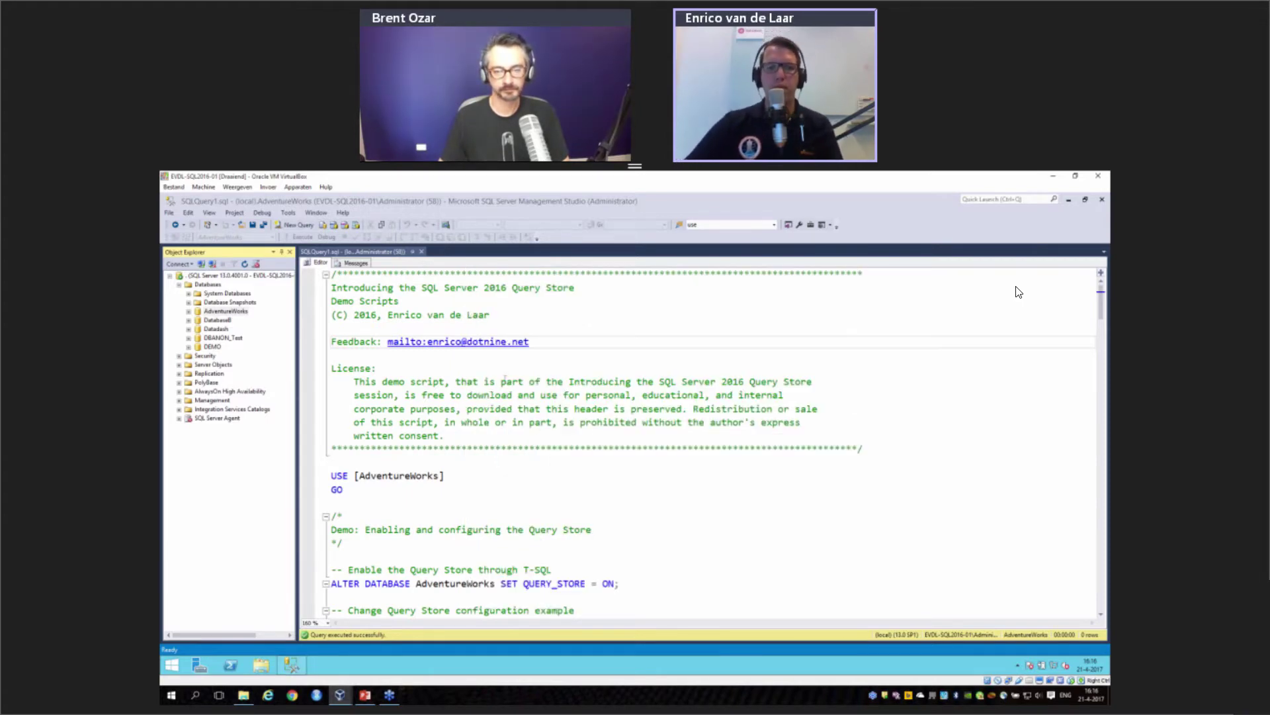
# Step: Examine the demo script's T-SQL statements for enabling, configuring and purging the Query Store
pyautogui.click(501, 460)
pyautogui.scroll(-5, 501, 460)
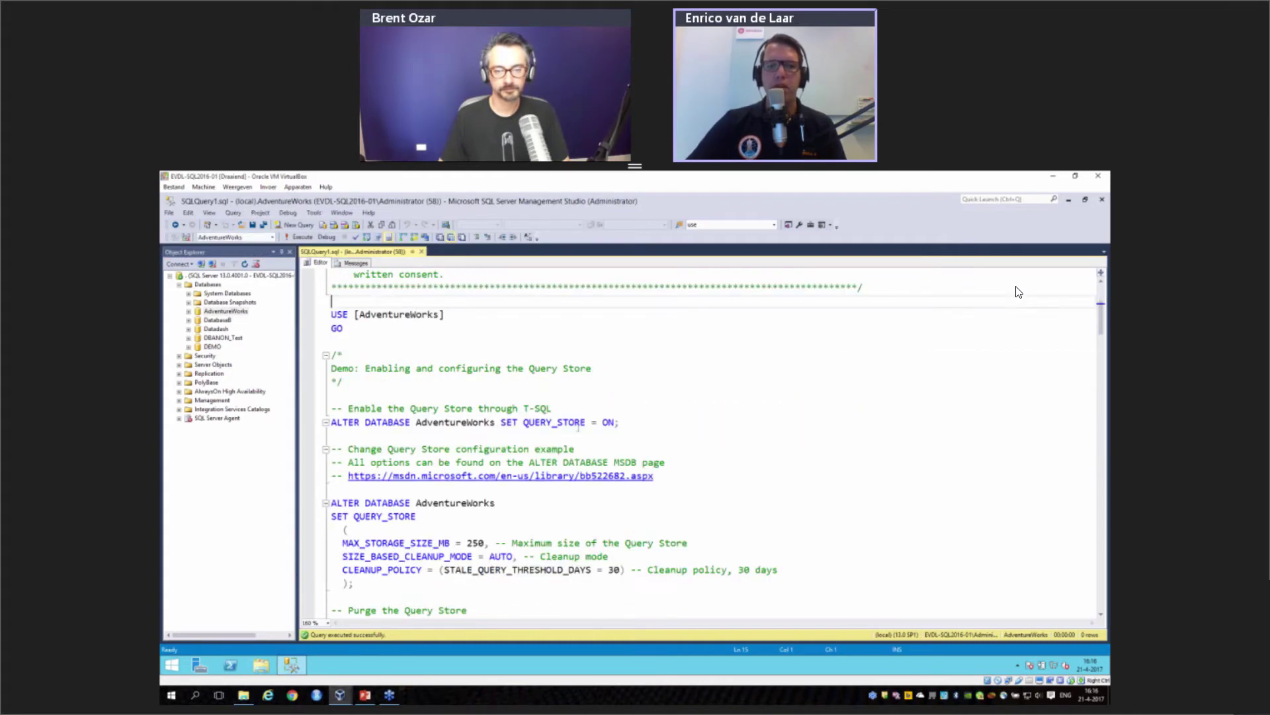
pyautogui.scroll(-1, 658, 423)
pyautogui.scroll(-1, 672, 433)
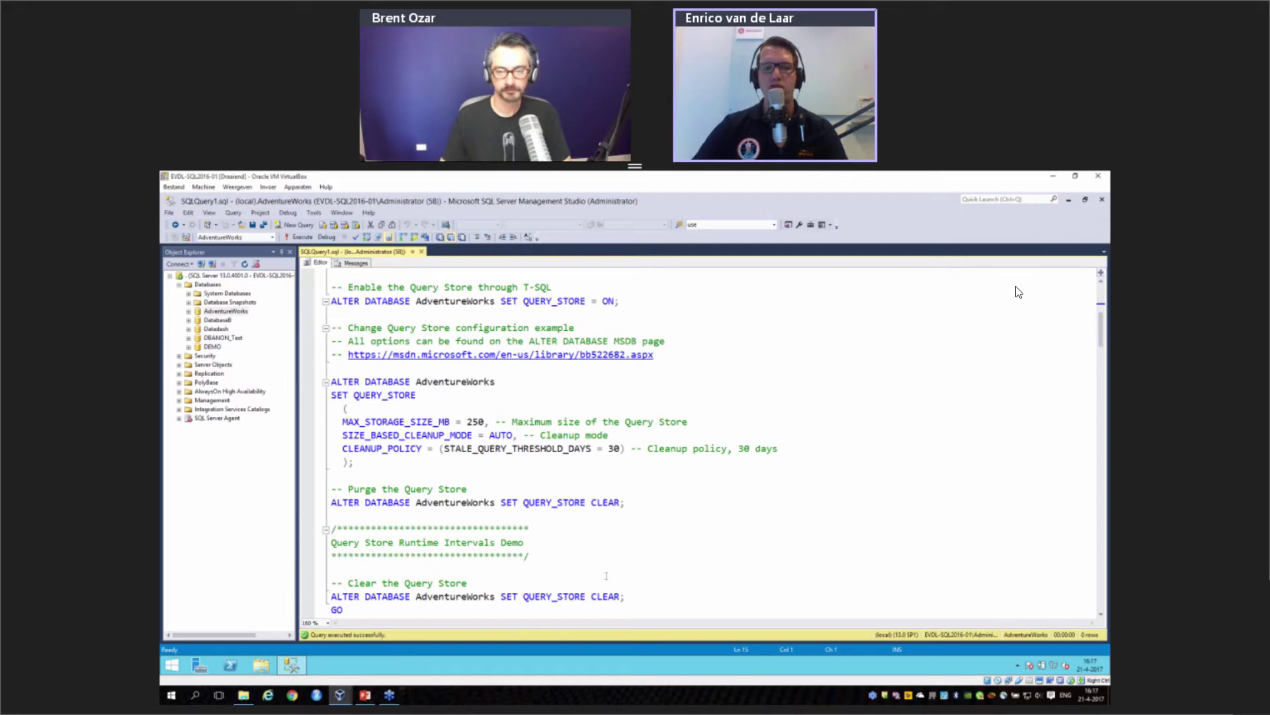
# Step: Switch to PowerPoint and start the slide show from the Query Store Architecture demo slide
pyautogui.hotkey('alt', 'Tab')
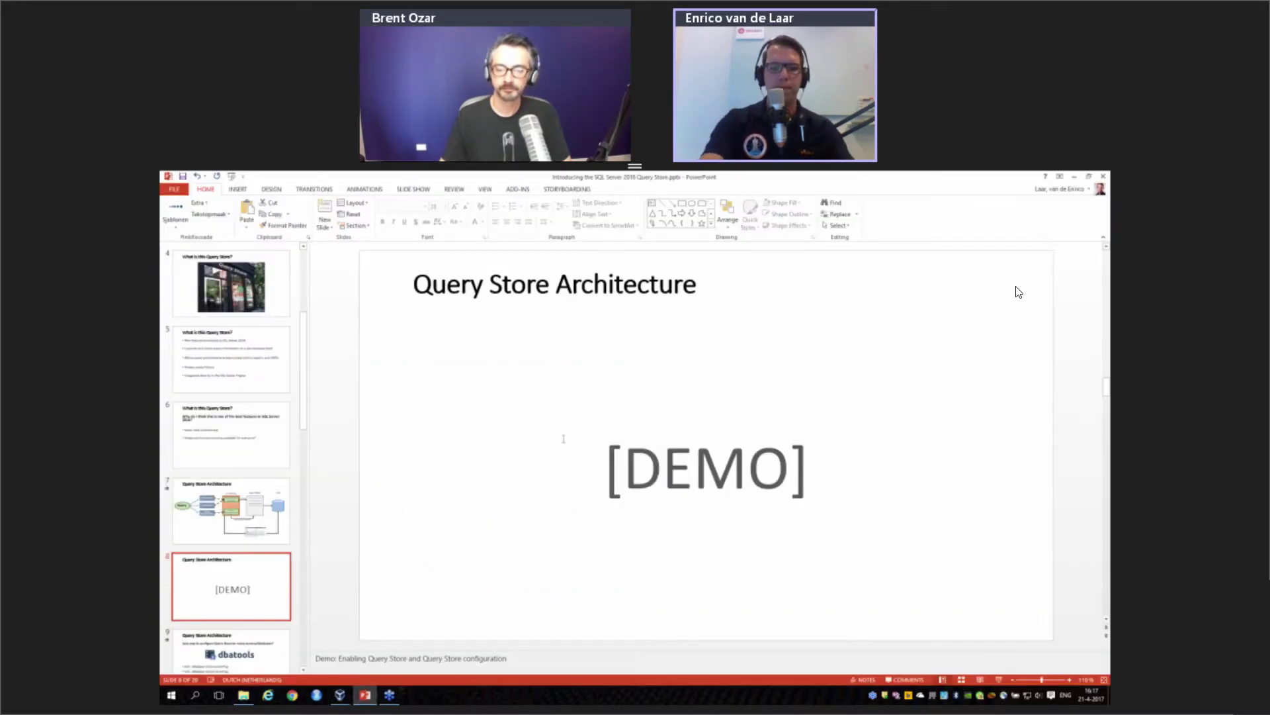
pyautogui.hotkey('shift', 'F5')
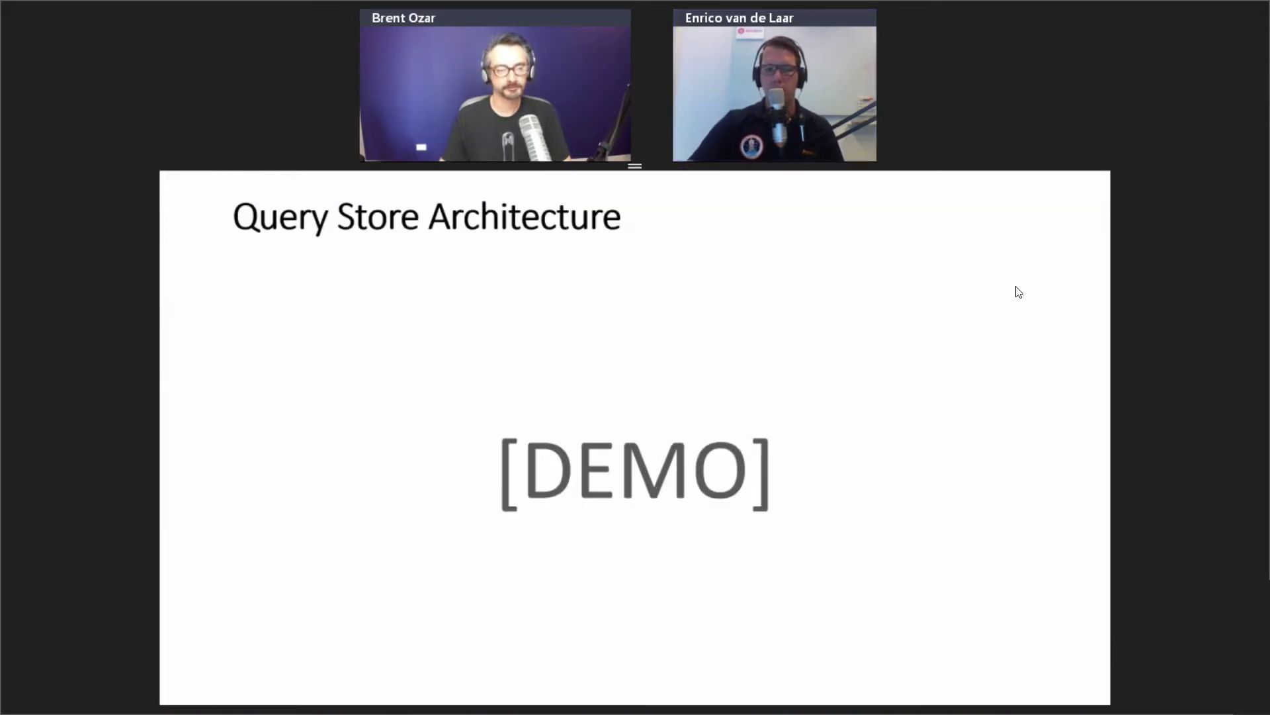
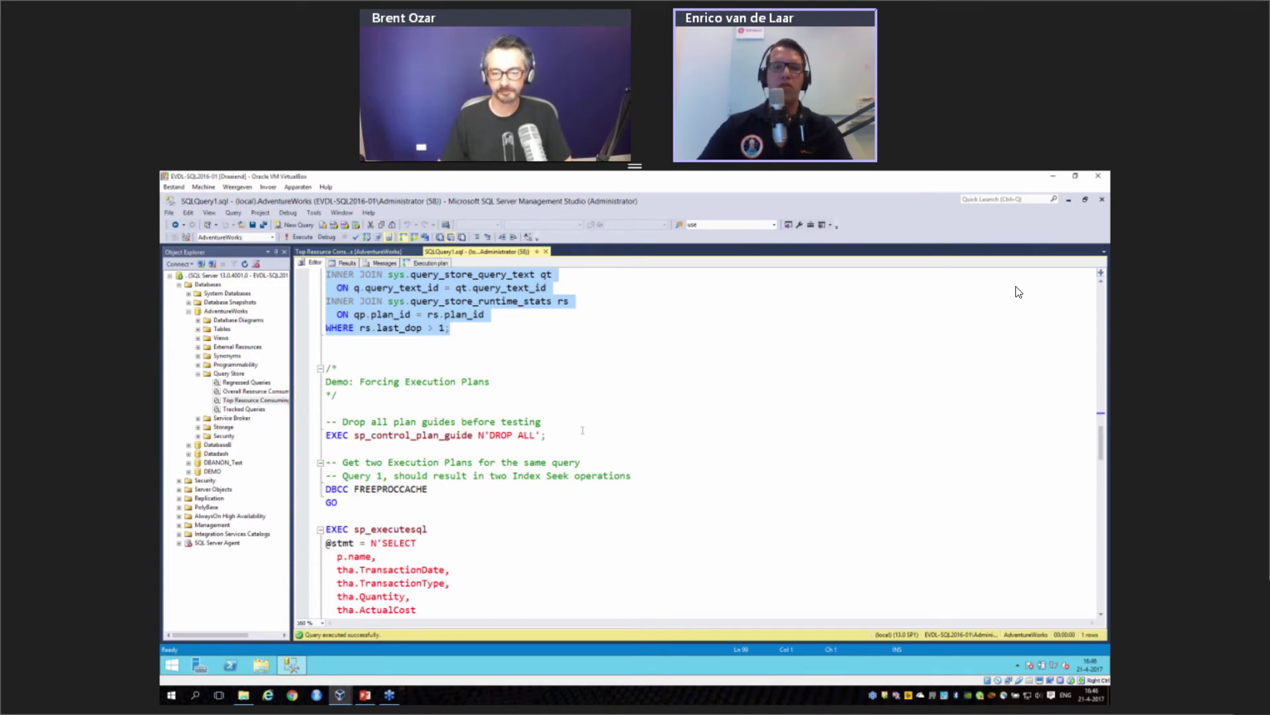
# Step: Execute only the sp_control_plan_guide N'DROP ALL' statement in the Forcing Execution Plans demo and return to the script
pyautogui.scroll(-2, 574, 432)
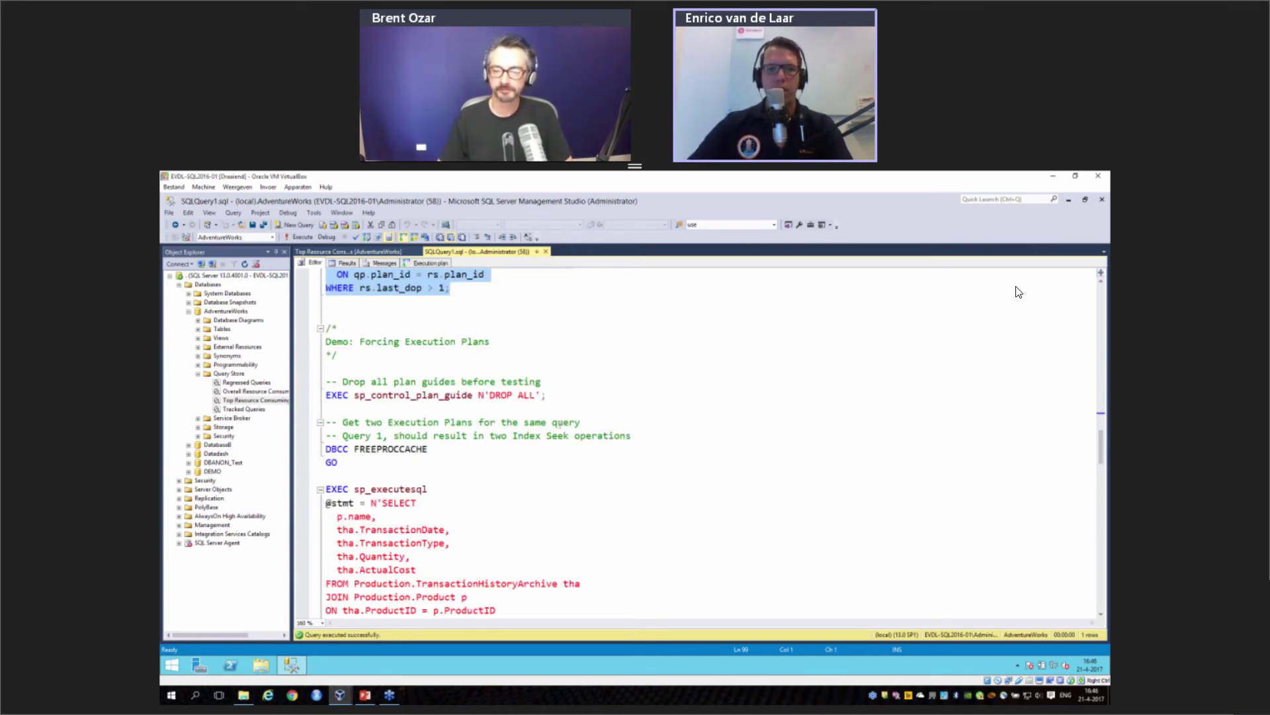
pyautogui.moveTo(326, 354); pyautogui.dragTo(554, 366)
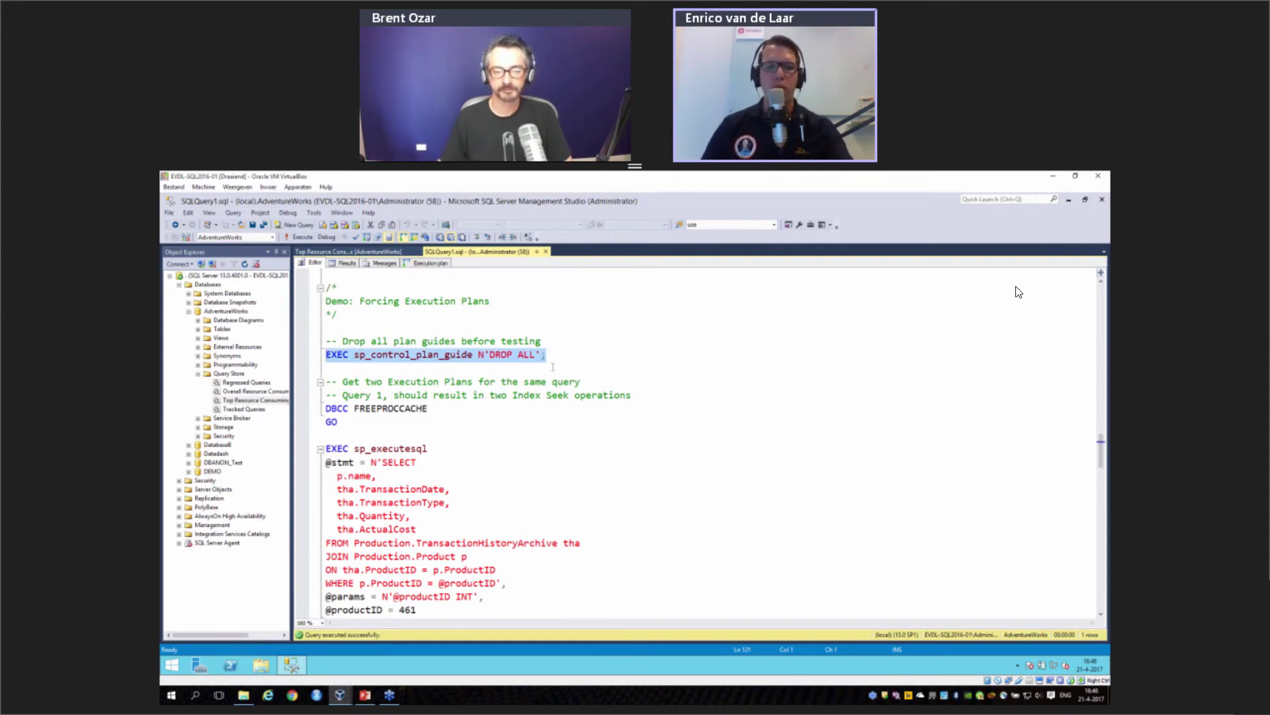
pyautogui.press('F5')
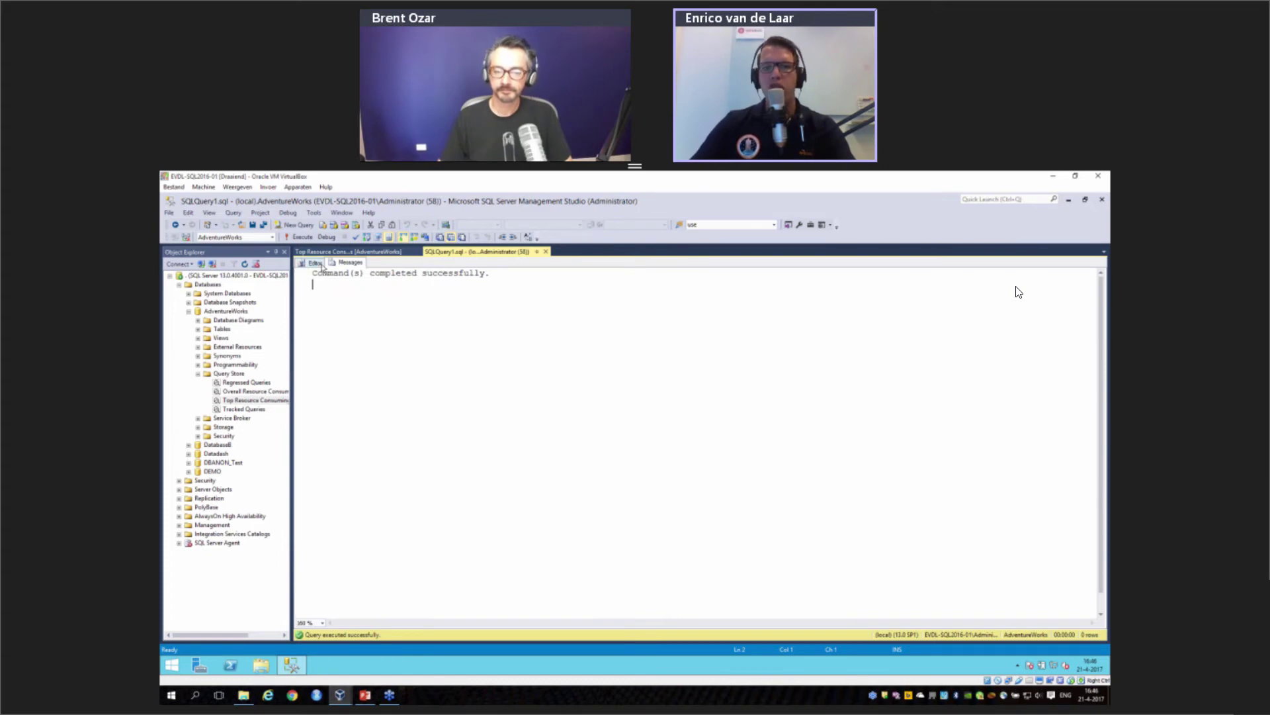
pyautogui.hotkey('ctrl', 'r')
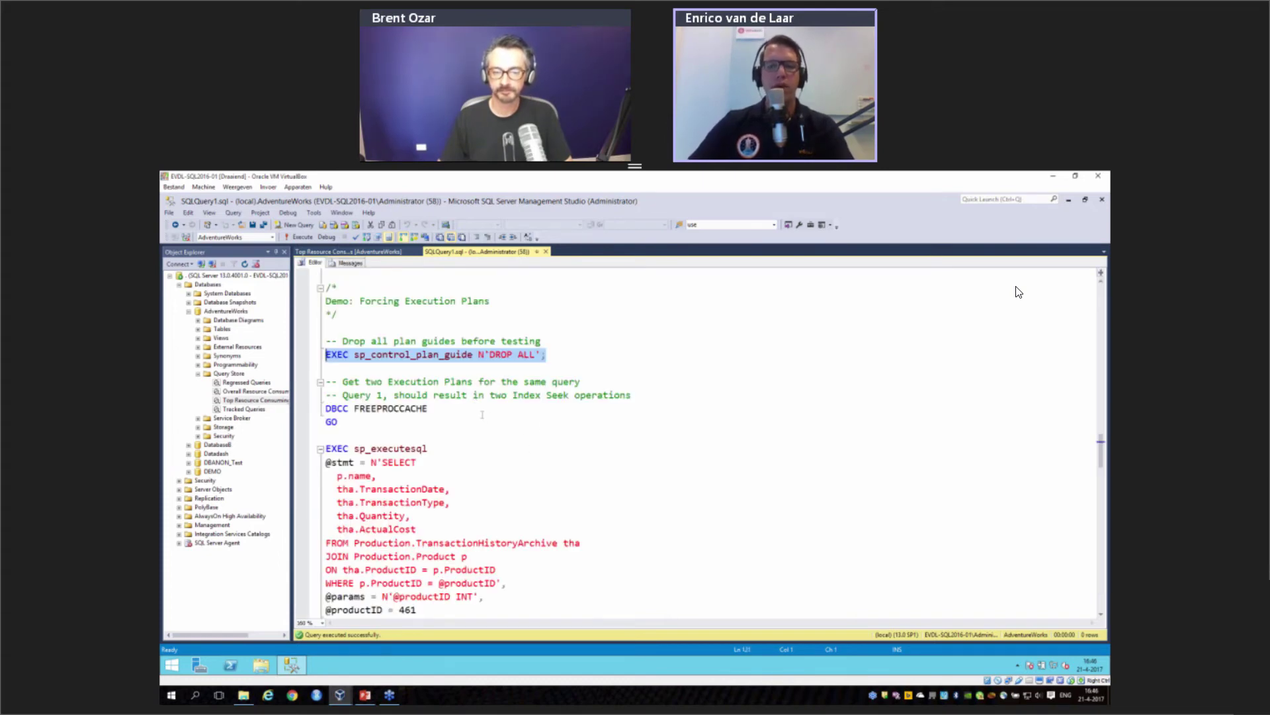
# Step: Examine Query 1 and Query 2 of the Forcing Execution Plans demo, including their product IDs and cache-clearing statements
pyautogui.scroll(-2, 482, 415)
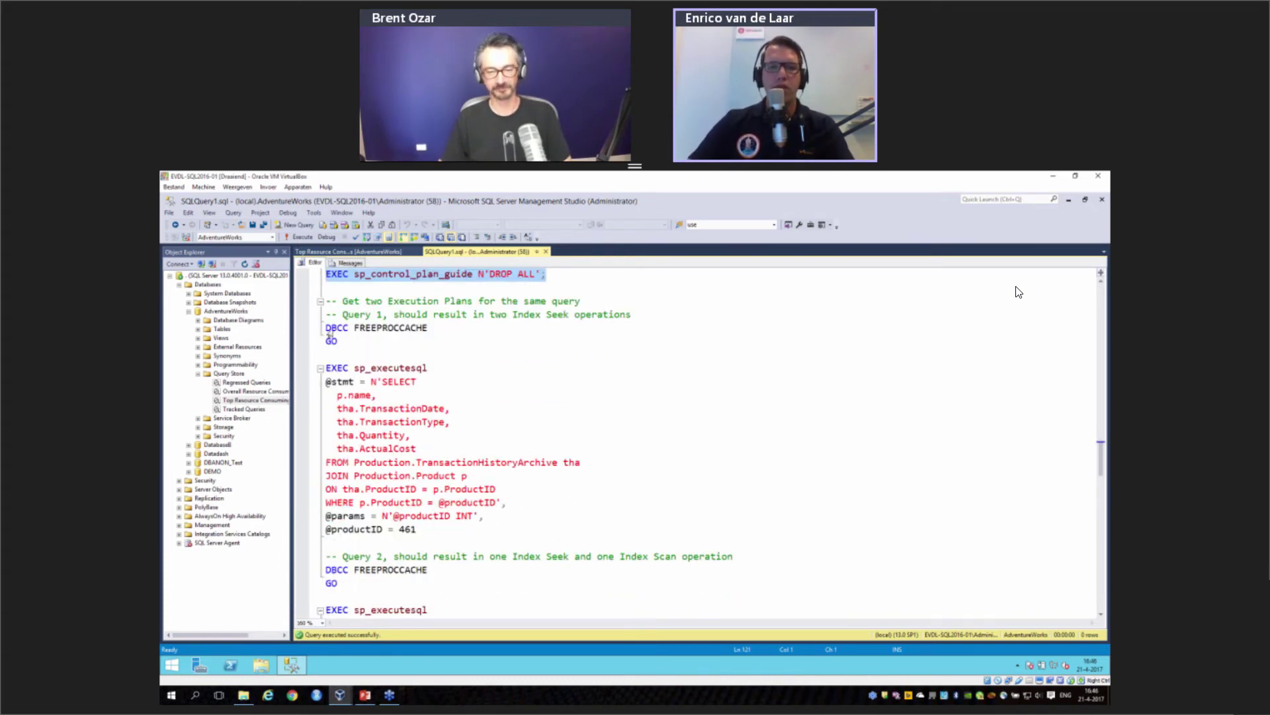
pyautogui.moveTo(326, 327); pyautogui.dragTo(541, 405)
pyautogui.scroll(-2, 541, 401)
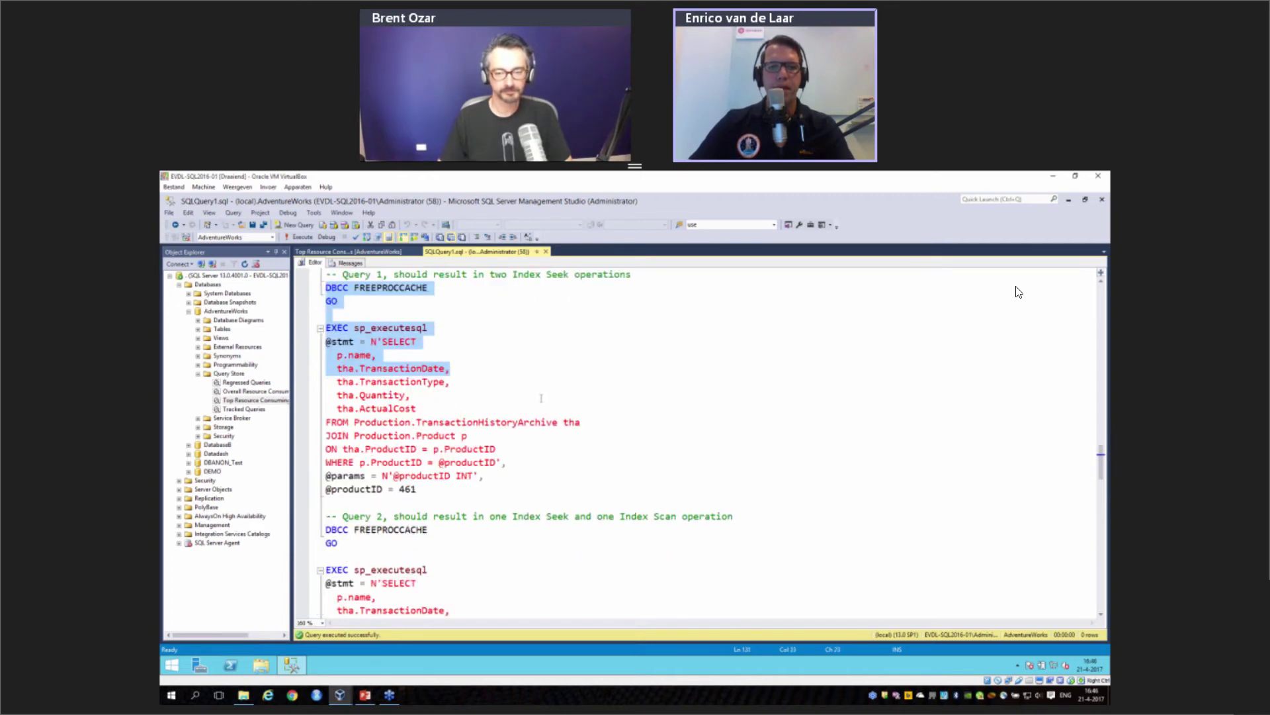
pyautogui.scroll(-1, 541, 401)
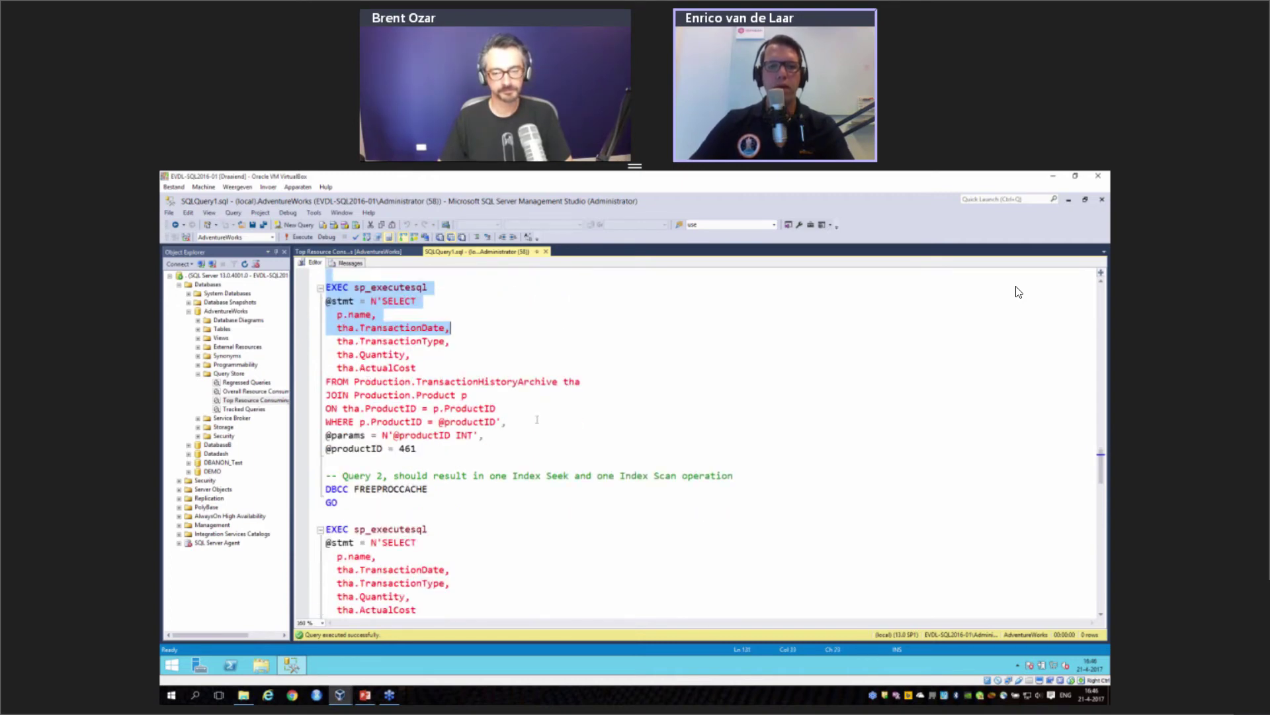
pyautogui.click(537, 420)
pyautogui.scroll(-2, 537, 420)
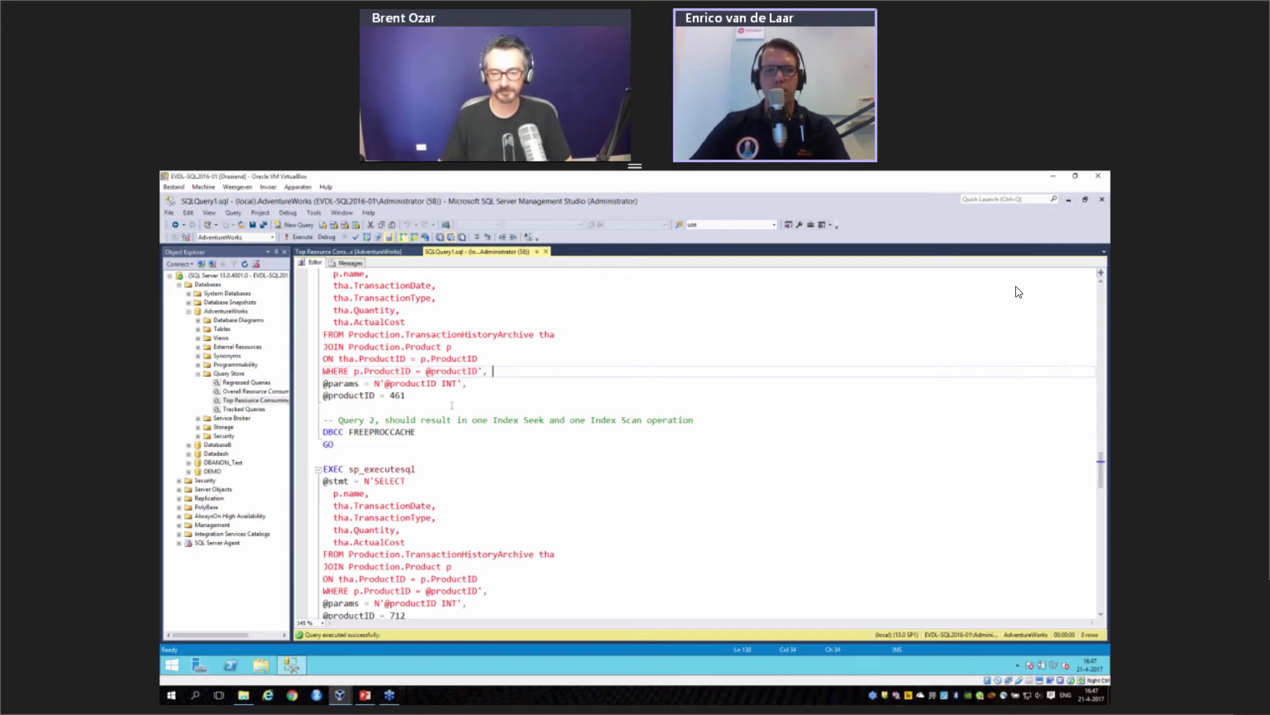
pyautogui.scroll(2, 1019, 292)
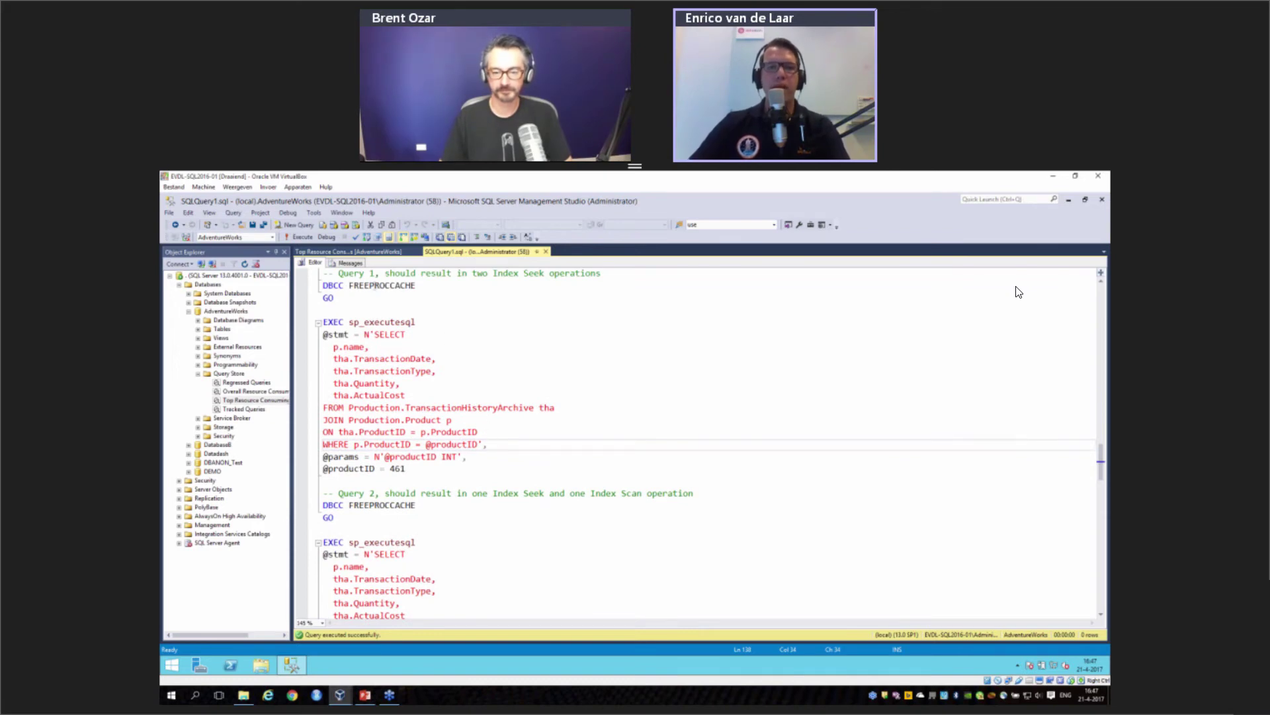
pyautogui.moveTo(319, 286); pyautogui.dragTo(384, 311)
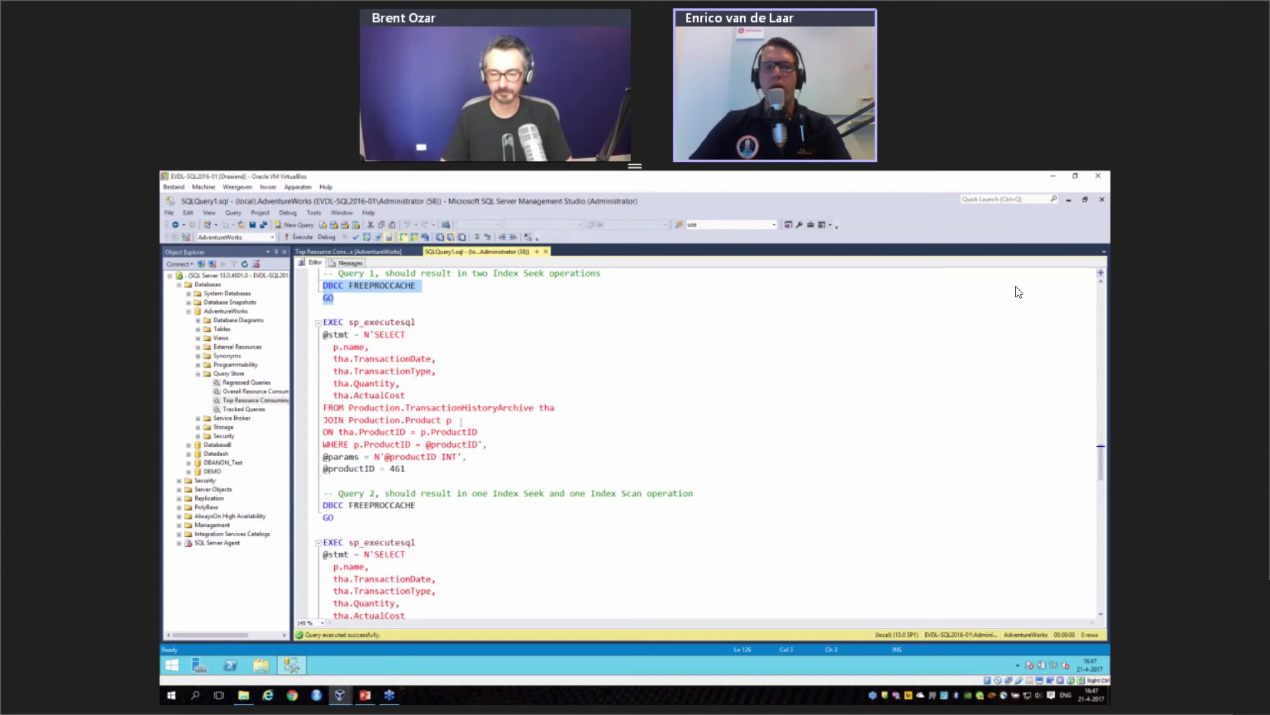
pyautogui.scroll(-2, 1019, 291)
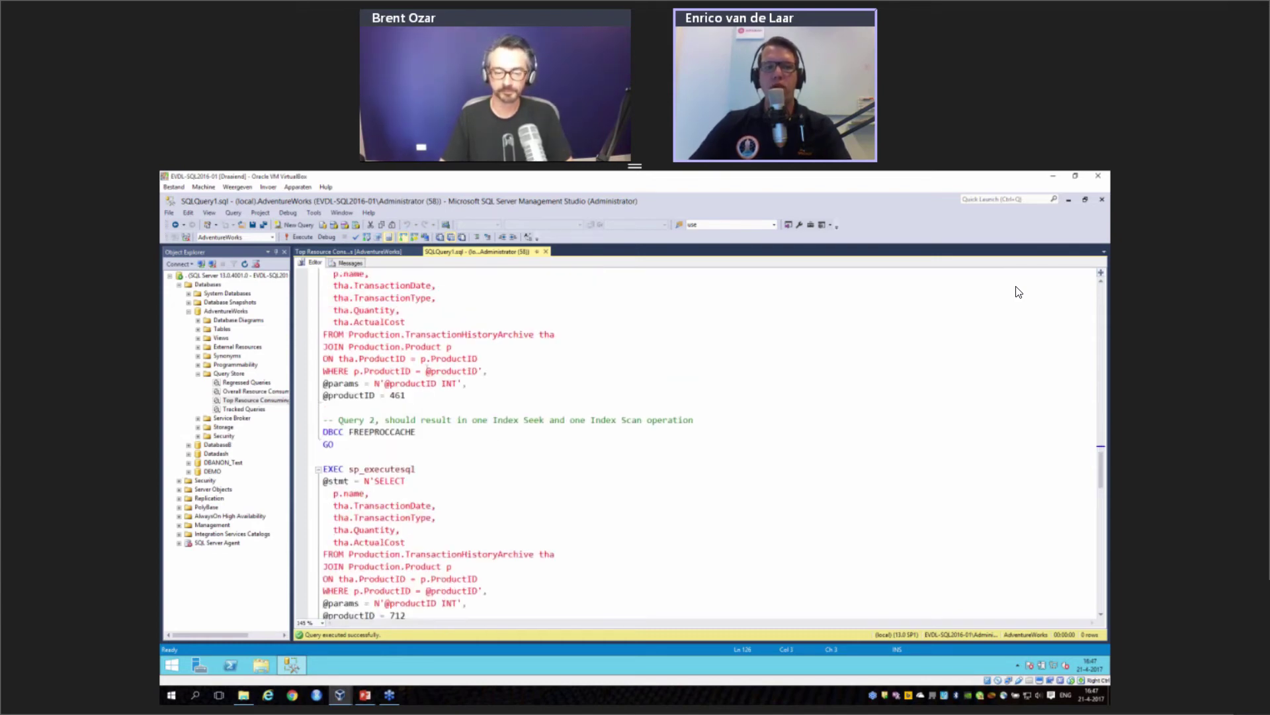
pyautogui.scroll(2, 1019, 292)
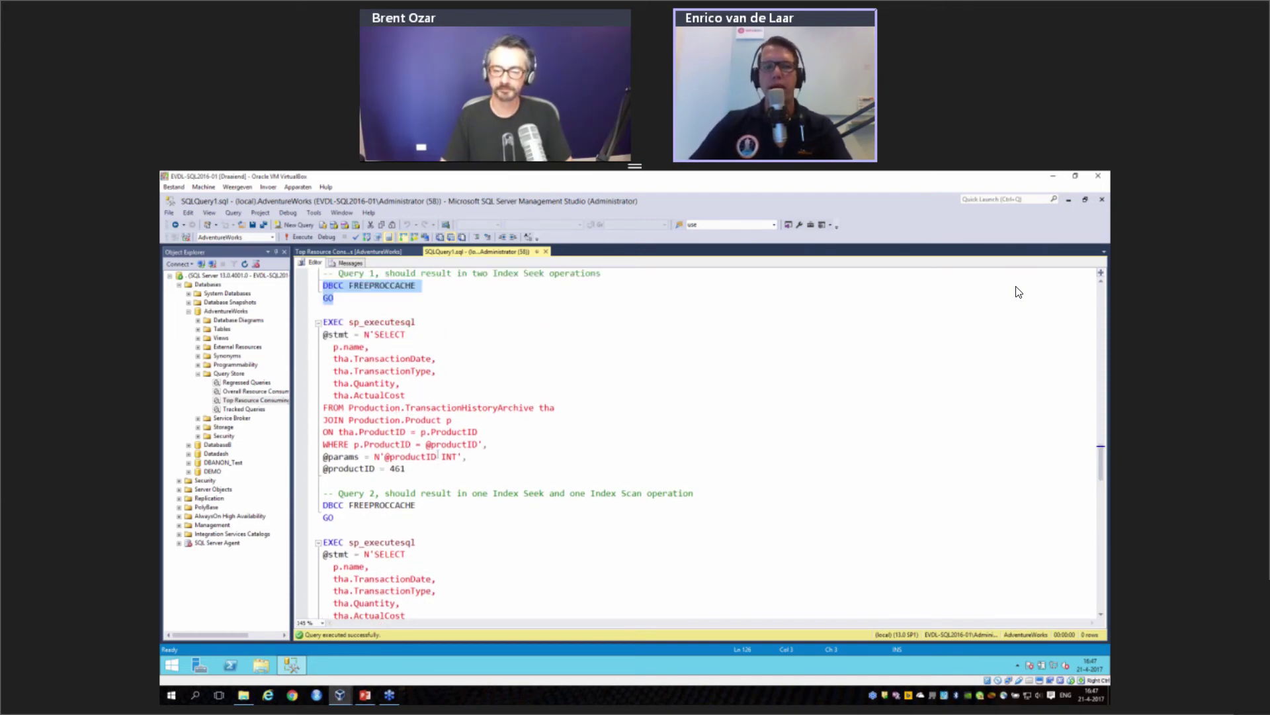
pyautogui.scroll(-2, 1019, 292)
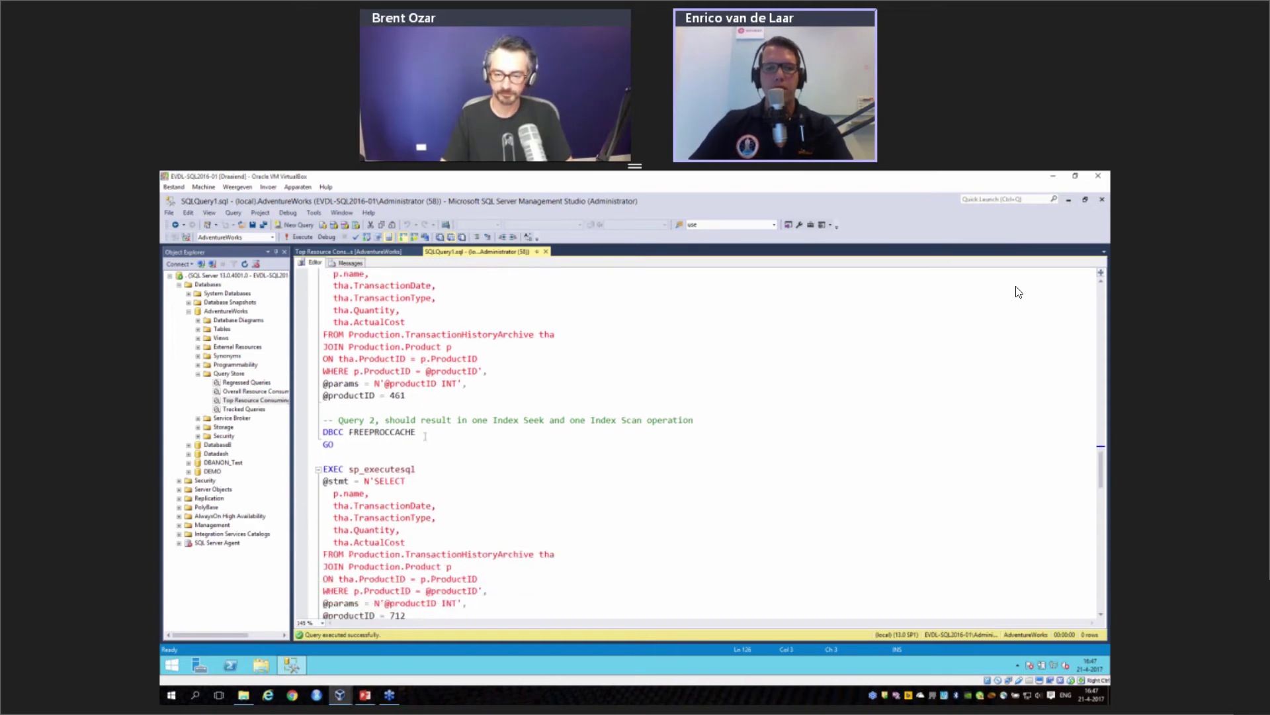
# Step: Run Query 1 and Query 2 together, for product IDs 461 and 712, and compare their execution plans
pyautogui.moveTo(425, 435); pyautogui.dragTo(371, 271)
pyautogui.press('F5')
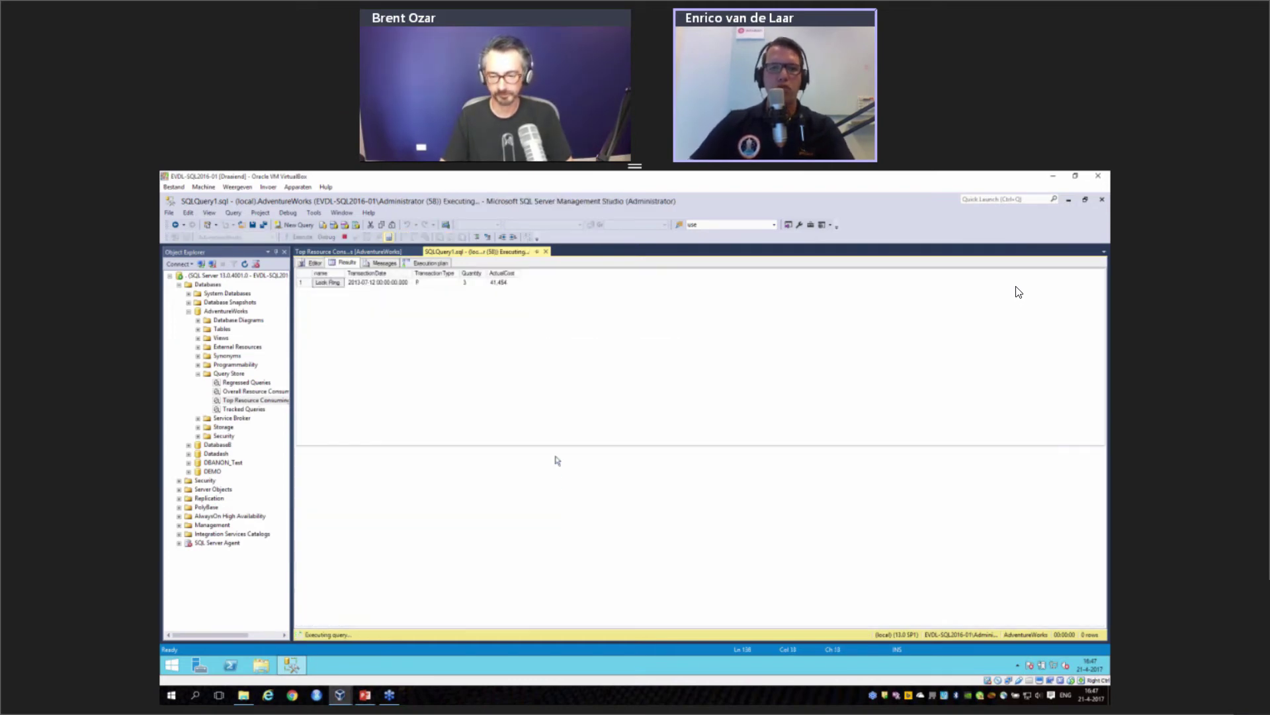
pyautogui.click(436, 262)
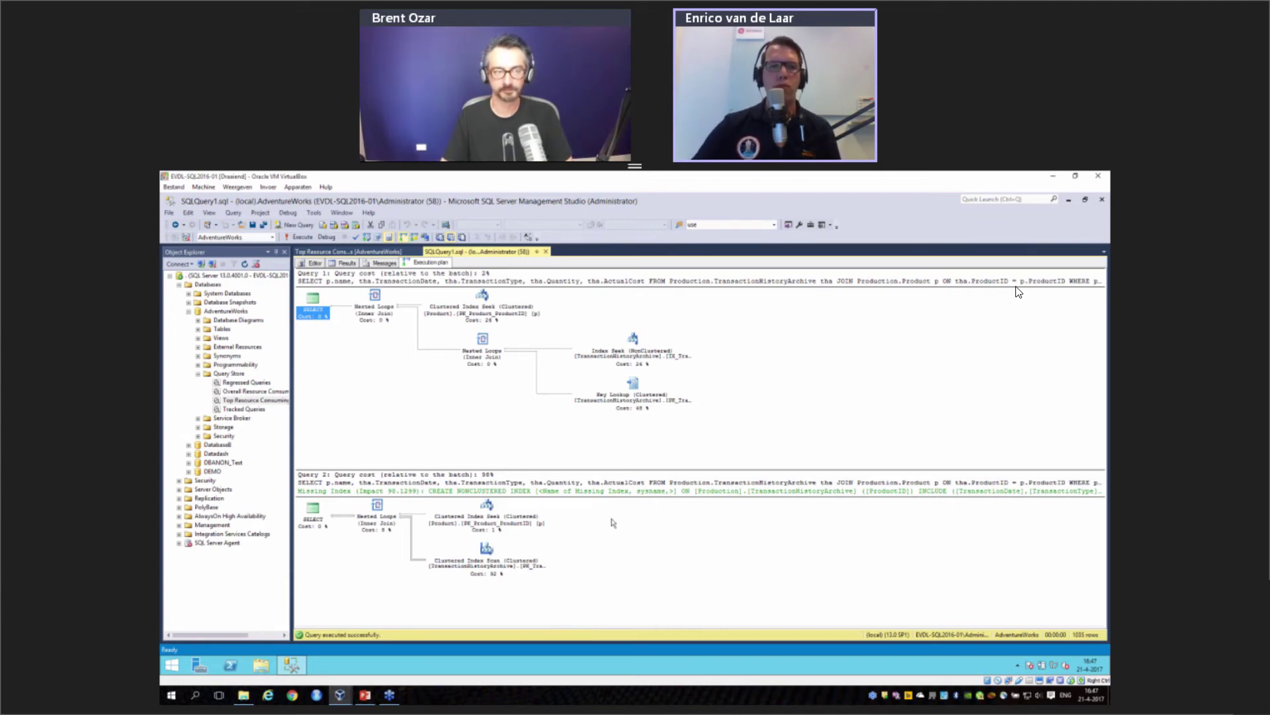
pyautogui.press('F5')
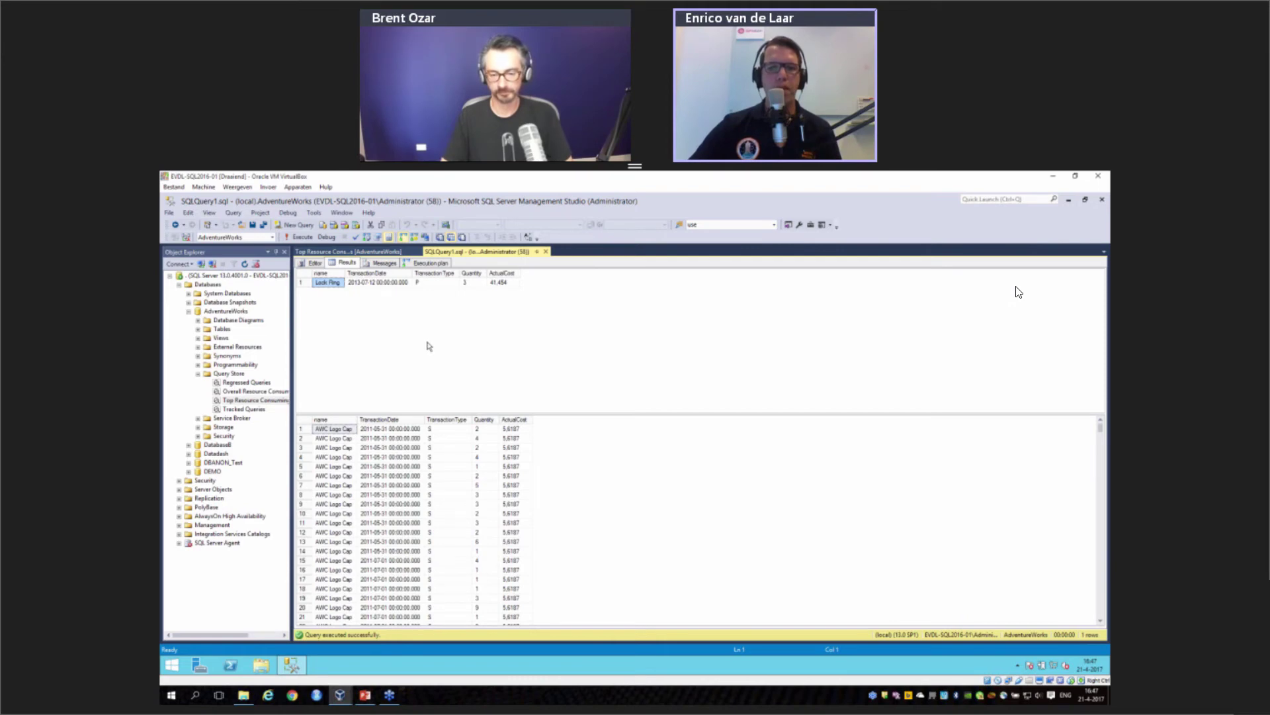
pyautogui.click(424, 265)
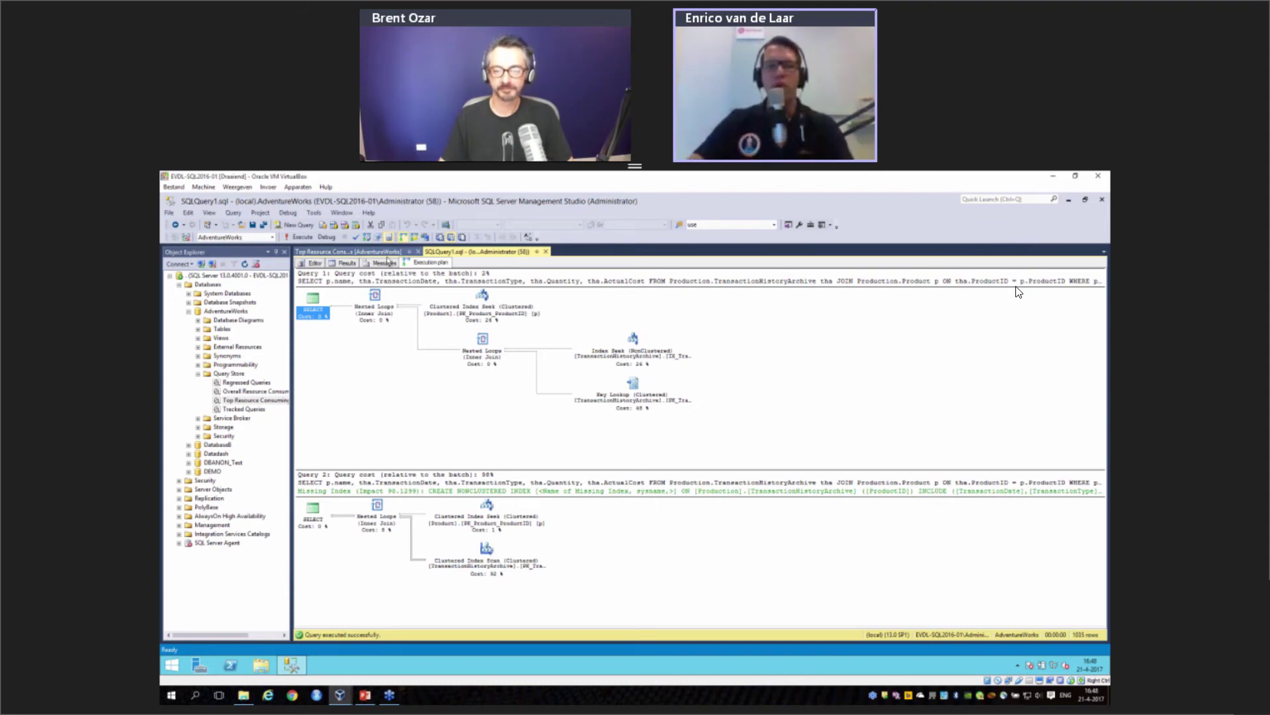
pyautogui.hotkey('ctrl', 'r')
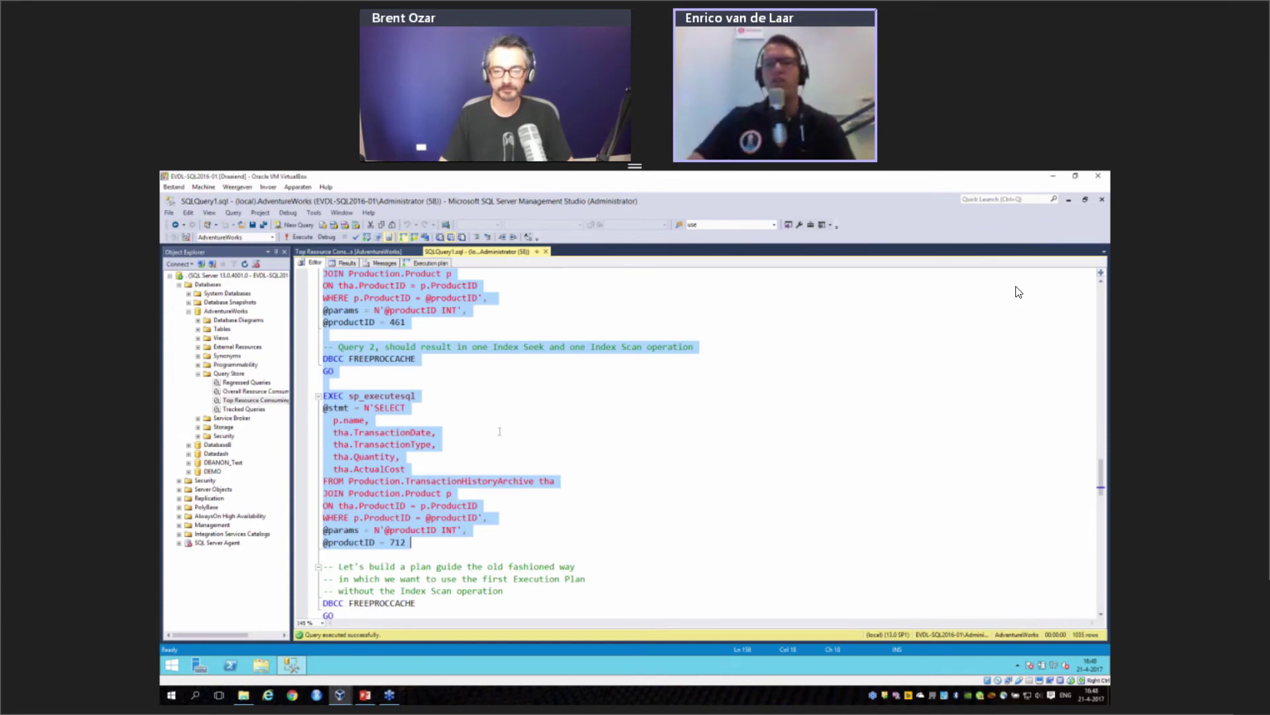
# Step: Clear the plan cache by executing only the DBCC FREEPROCCACHE batch in the old-fashioned plan guide section
pyautogui.scroll(-1, 500, 432)
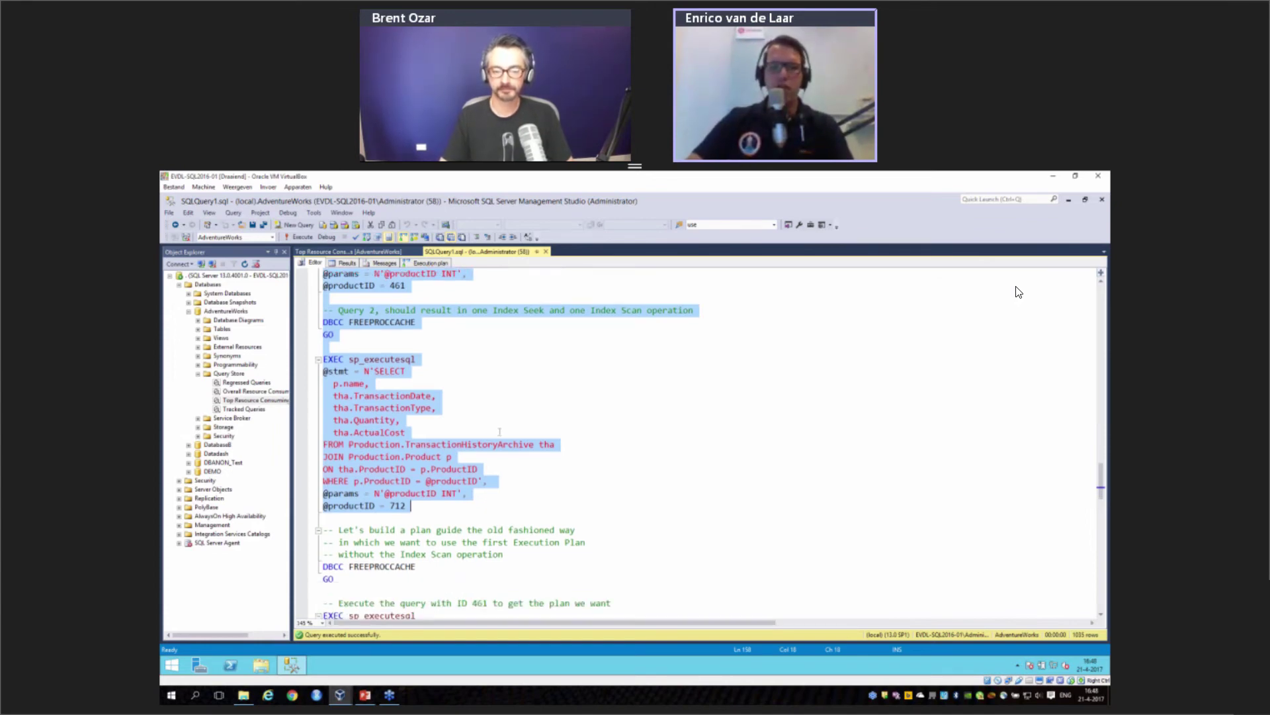
pyautogui.scroll(-3, 500, 432)
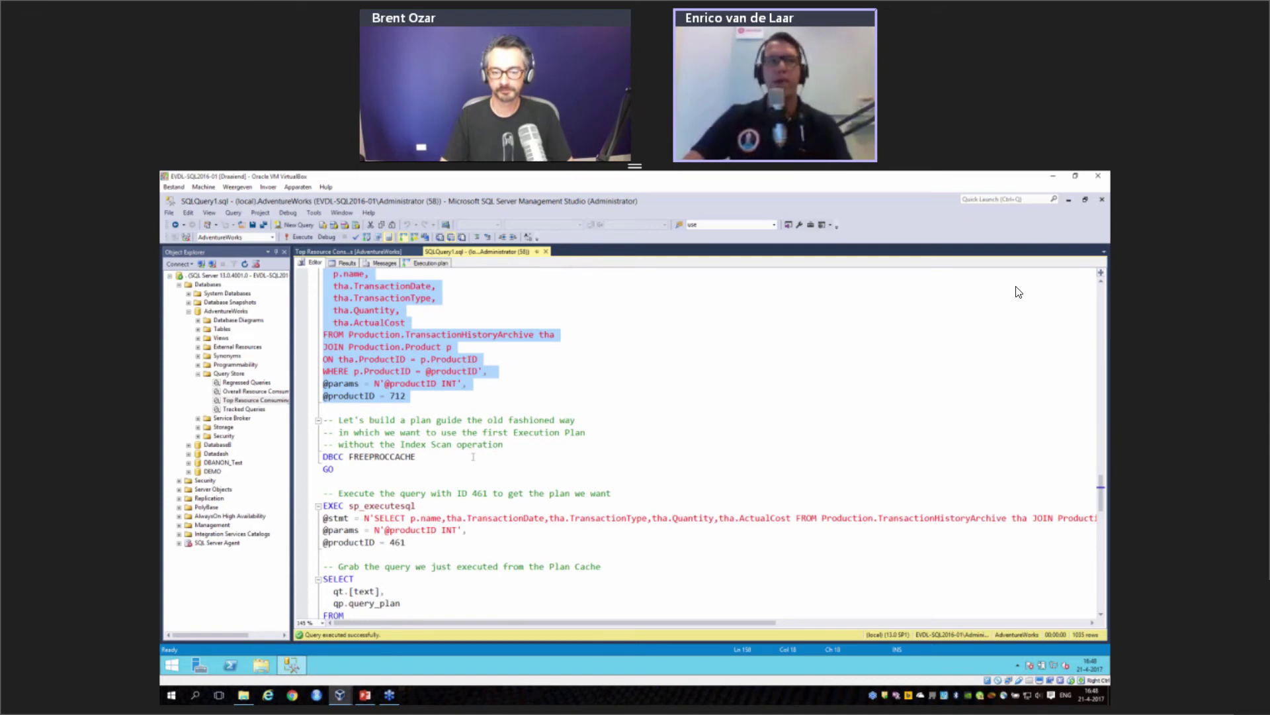
pyautogui.scroll(-2, 473, 457)
pyautogui.moveTo(334, 396); pyautogui.dragTo(323, 383)
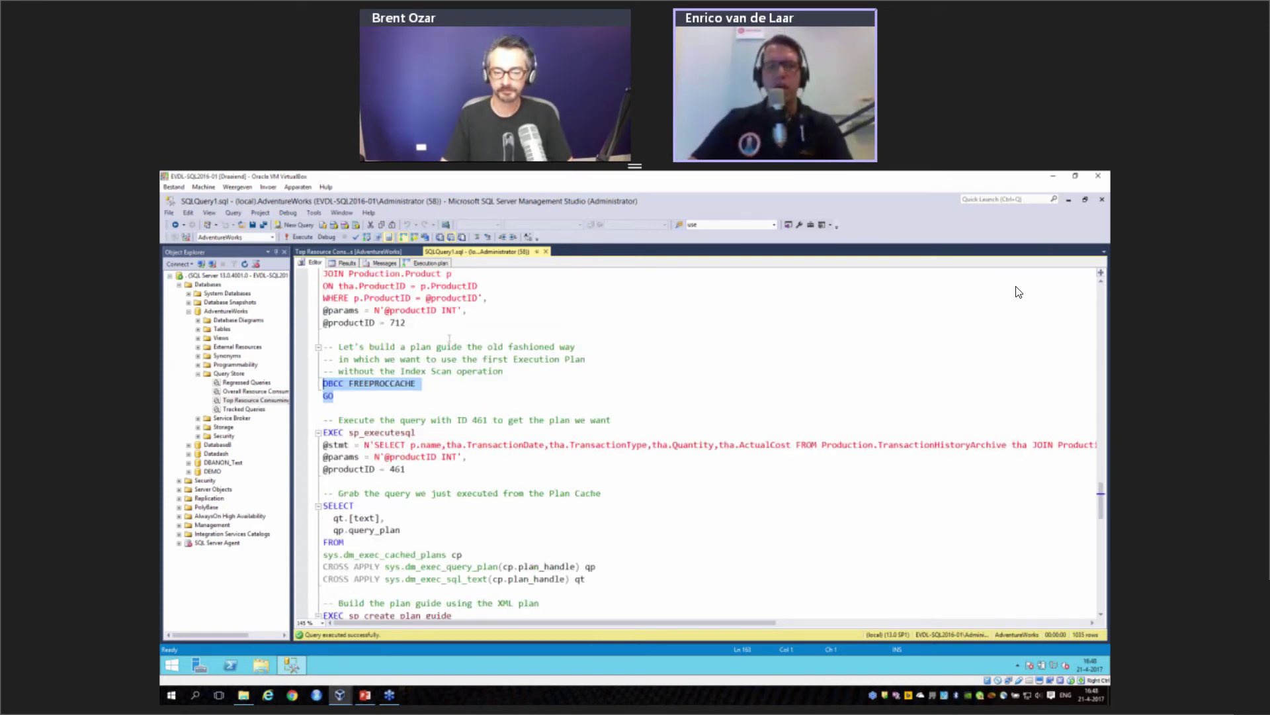
pyautogui.press('F5')
pyautogui.click(314, 262)
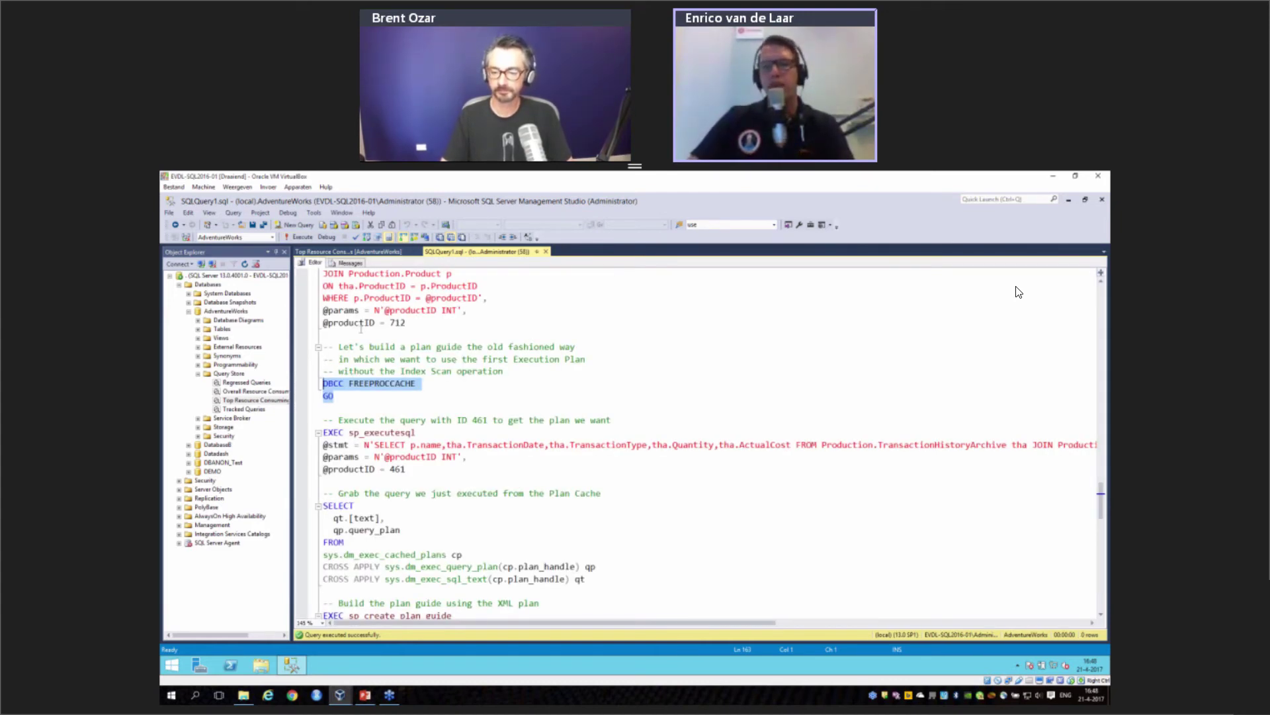
# Step: Execute only the one-line sp_executesql query for product ID 461 in the plan guide section, and return to the script
pyautogui.scroll(-1, 429, 434)
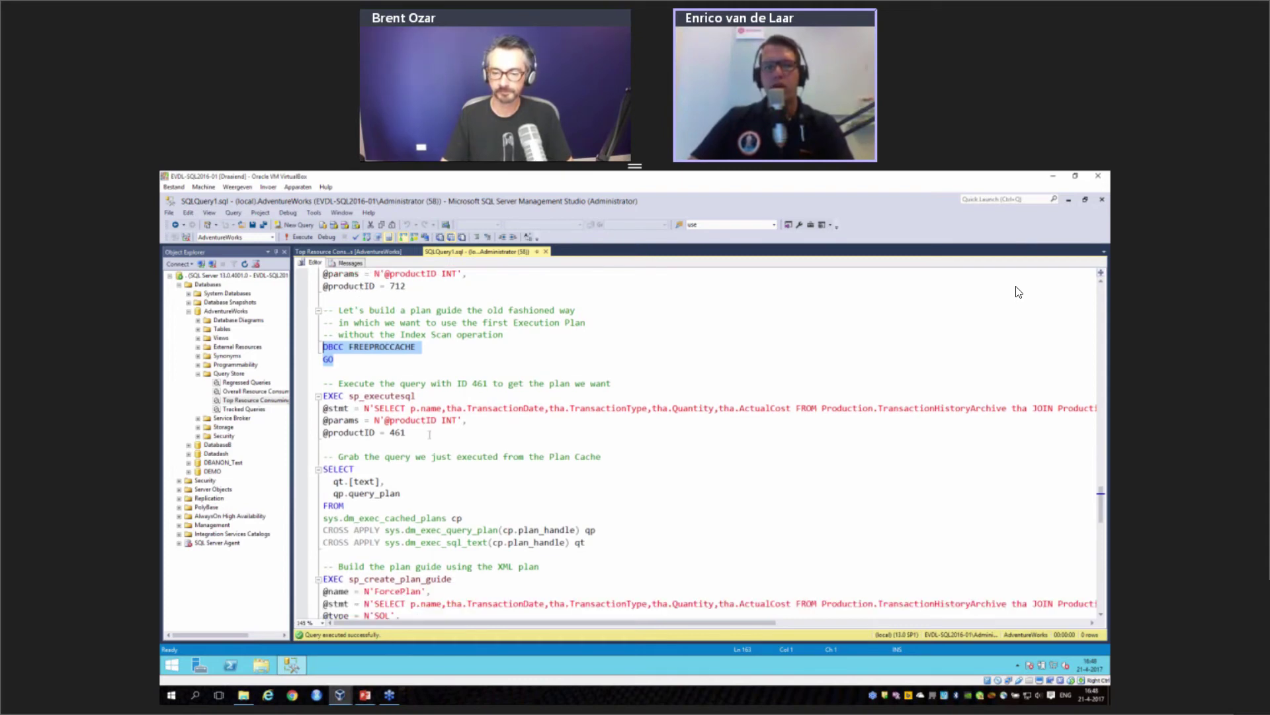
pyautogui.moveTo(430, 434); pyautogui.dragTo(323, 395)
pyautogui.scroll(1, 570, 446)
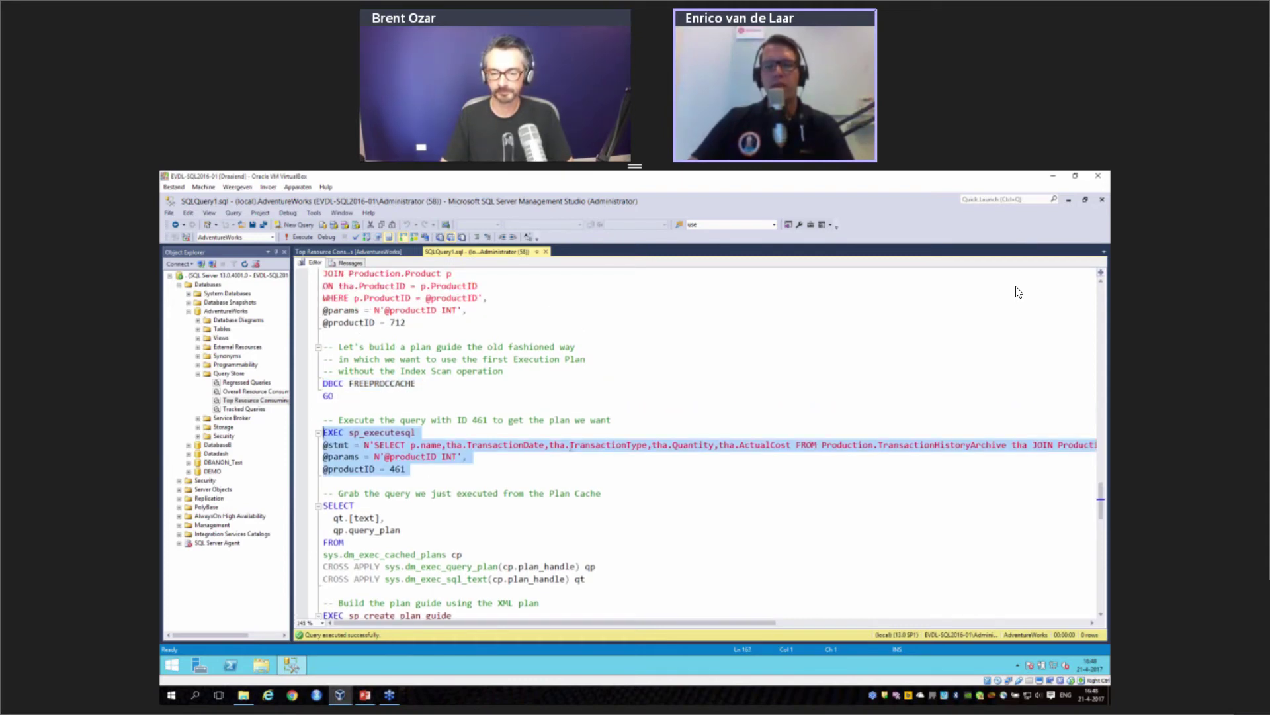
pyautogui.scroll(10, 1019, 292)
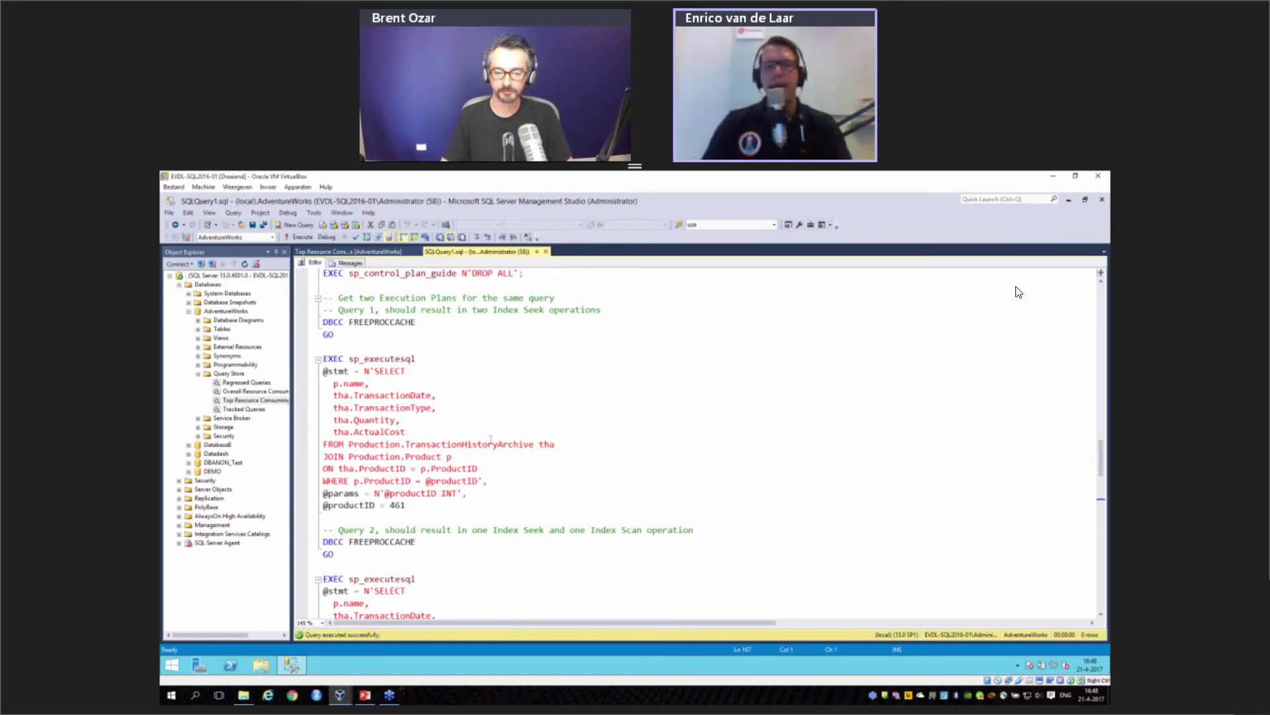
pyautogui.scroll(-10, 491, 440)
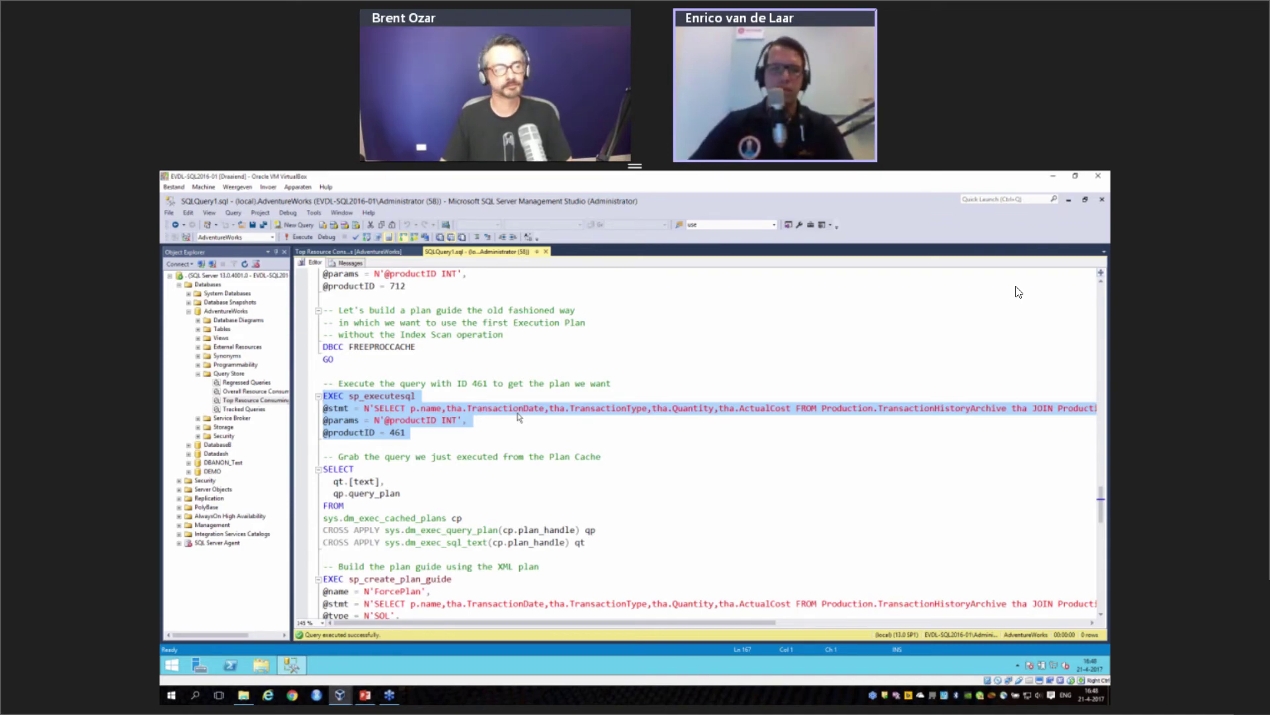
pyautogui.click(302, 237)
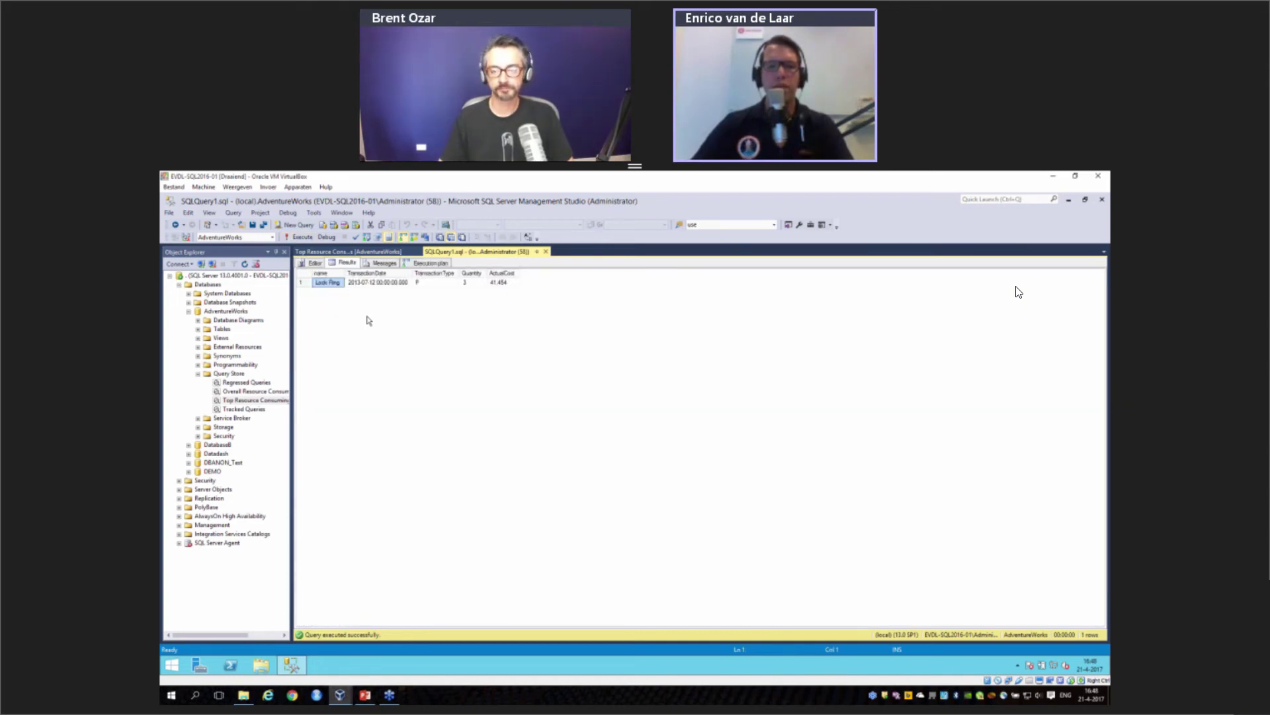
pyautogui.hotkey('ctrl', 'r')
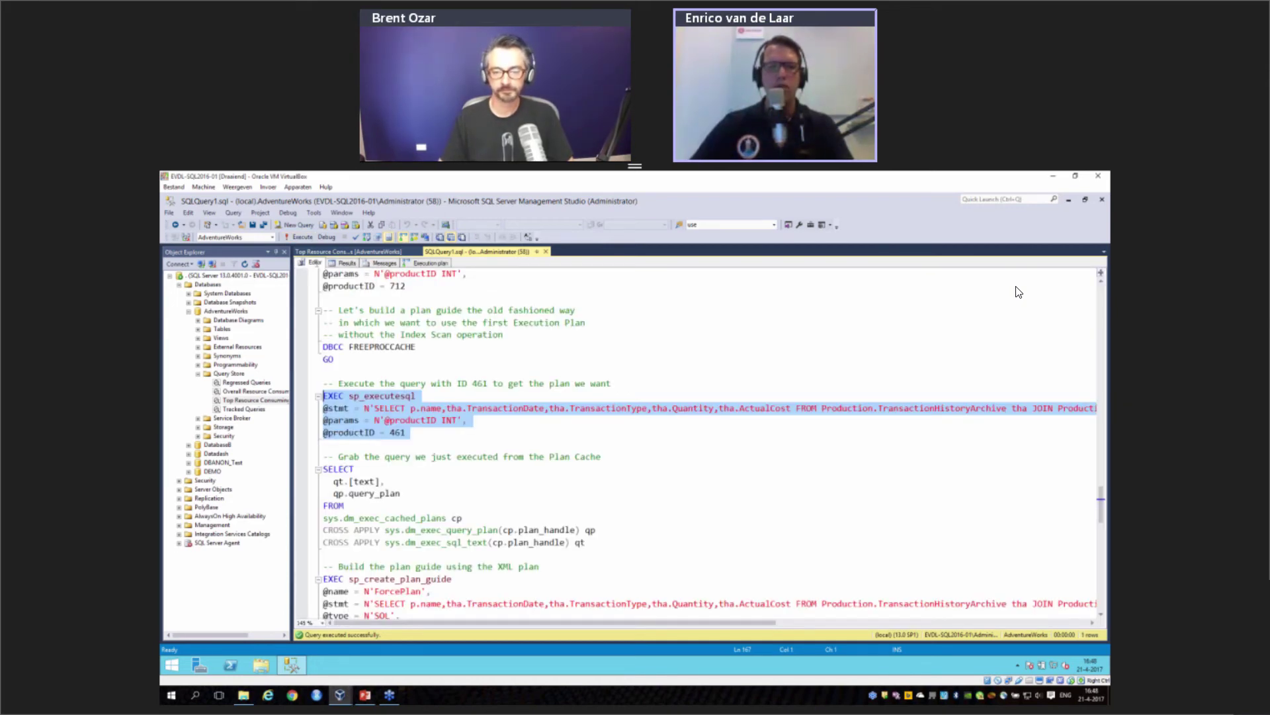
# Step: Run only the SELECT on sys.dm_exec_cached_plans that retrieves the query text and query_plan from the plan cache
pyautogui.scroll(-2, 1018, 292)
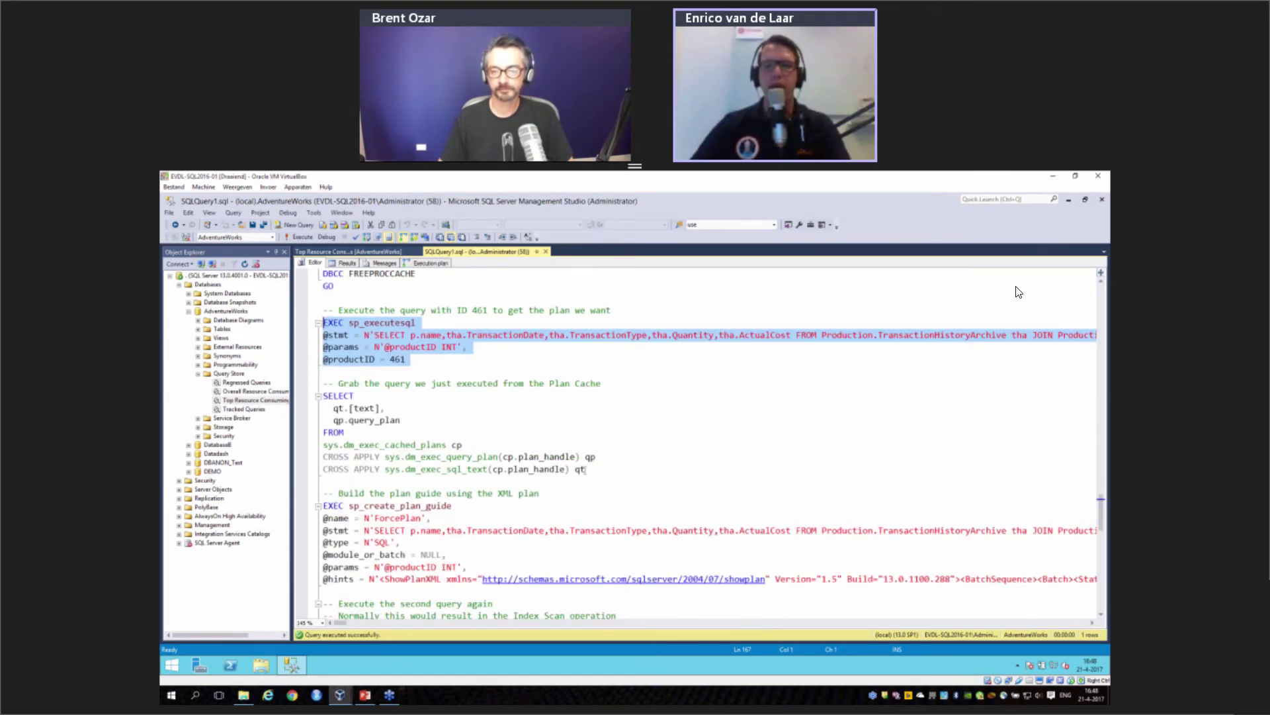
pyautogui.scroll(-1, 587, 469)
pyautogui.moveTo(586, 434); pyautogui.dragTo(323, 359)
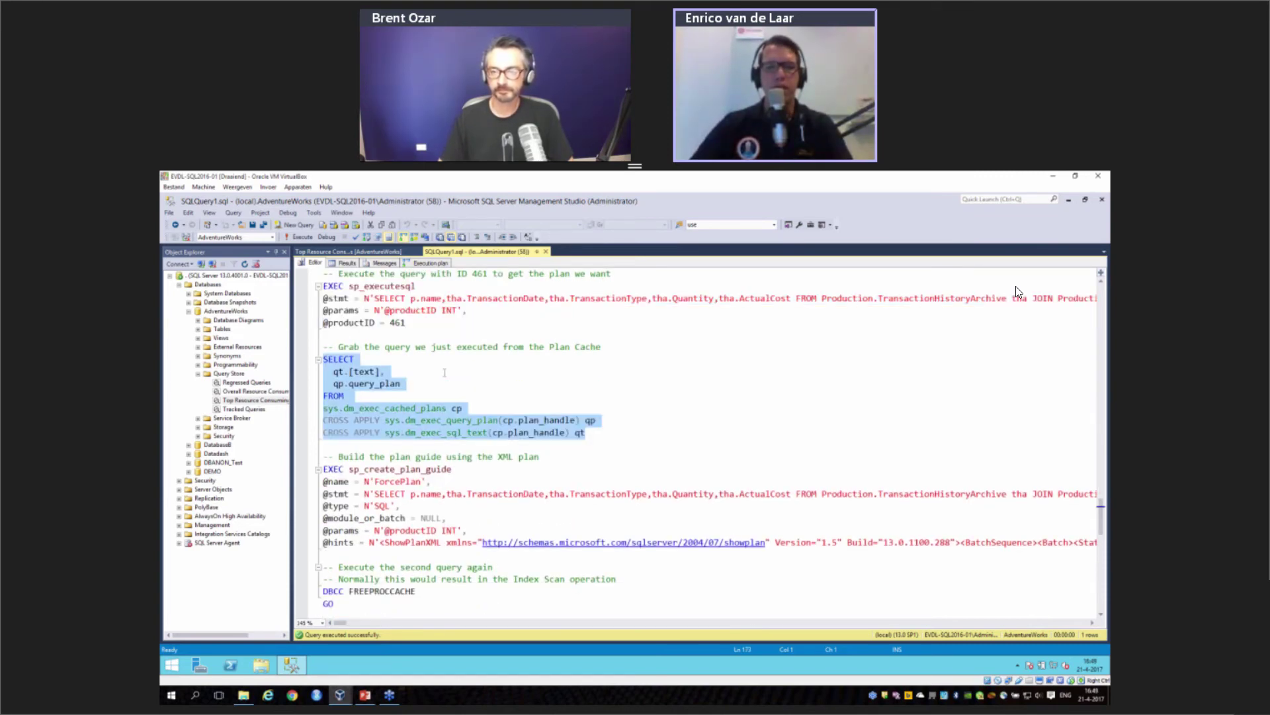
pyautogui.click(302, 237)
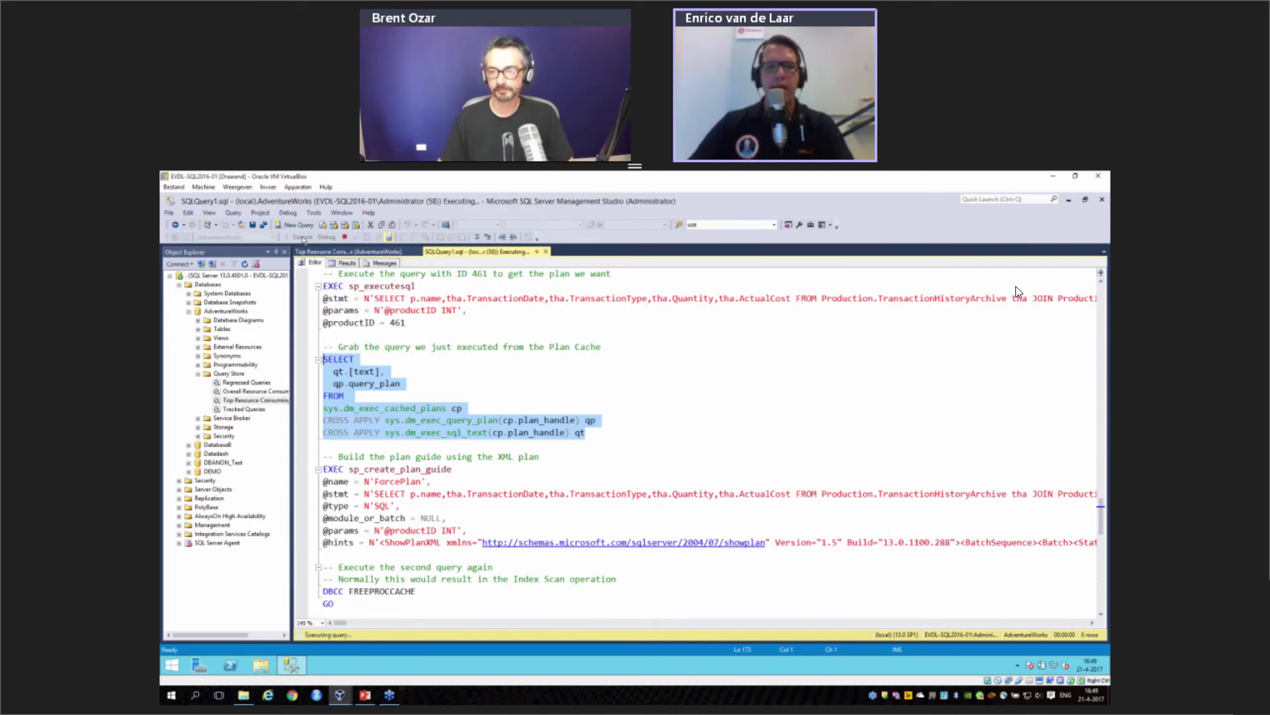
pyautogui.moveTo(498, 273); pyautogui.dragTo(567, 273)
pyautogui.click(415, 296)
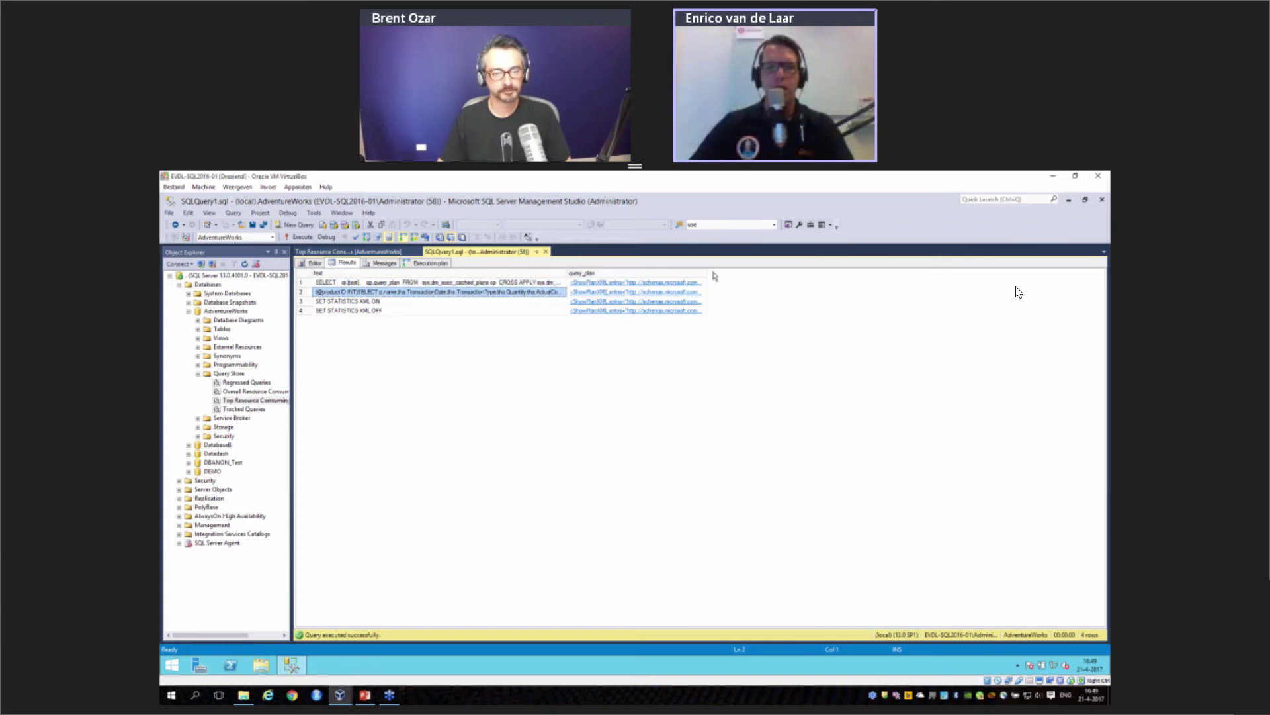
pyautogui.moveTo(704, 273); pyautogui.dragTo(858, 274)
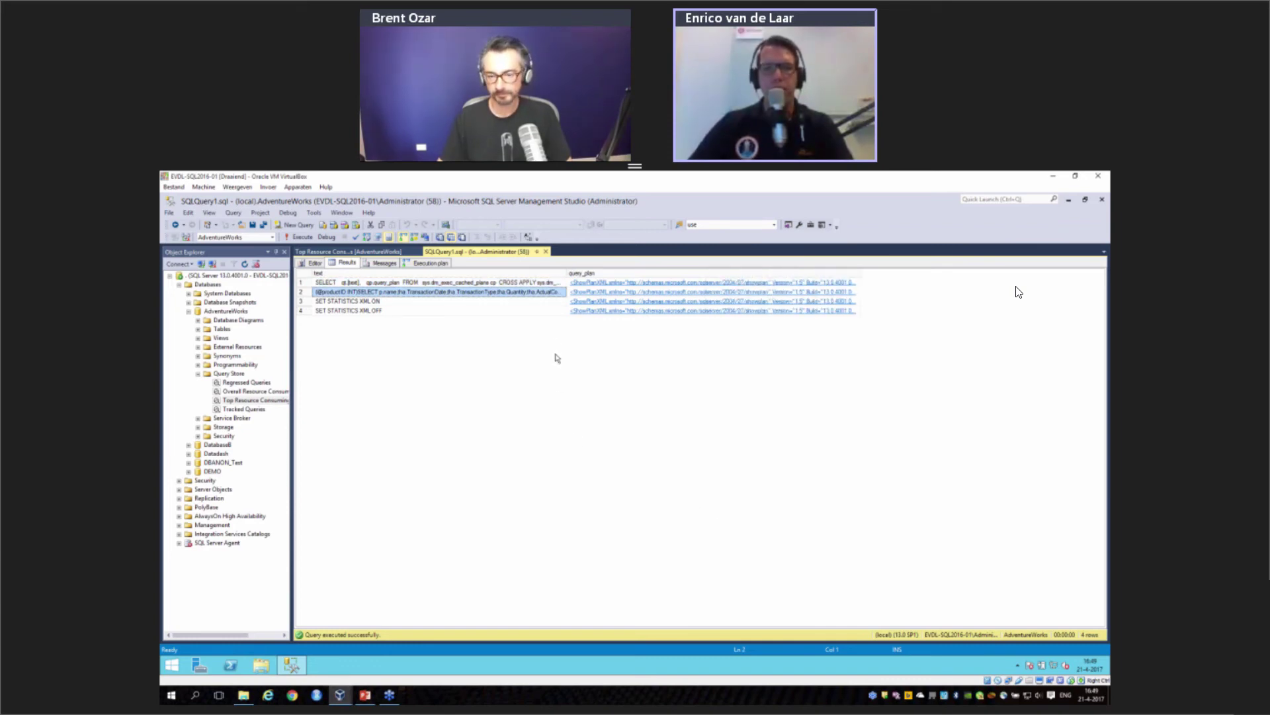
pyautogui.click(569, 294)
pyautogui.rightClick(569, 294)
pyautogui.click(573, 299)
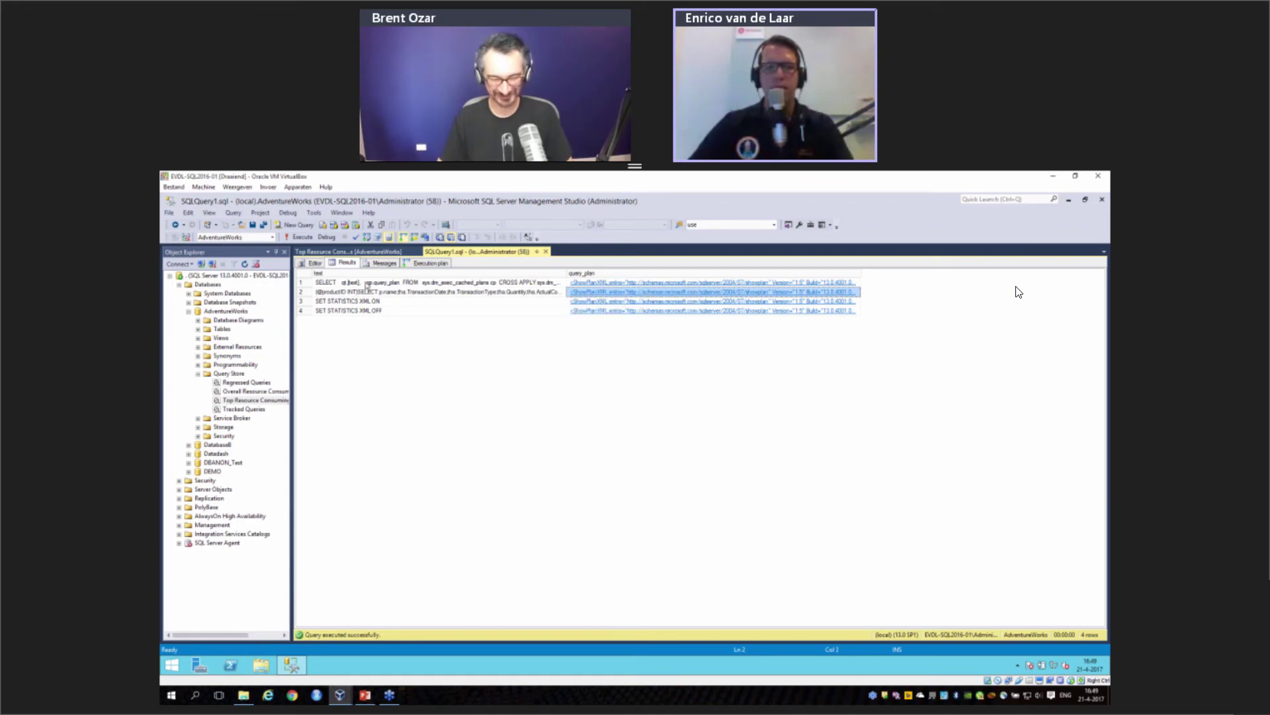
pyautogui.click(322, 264)
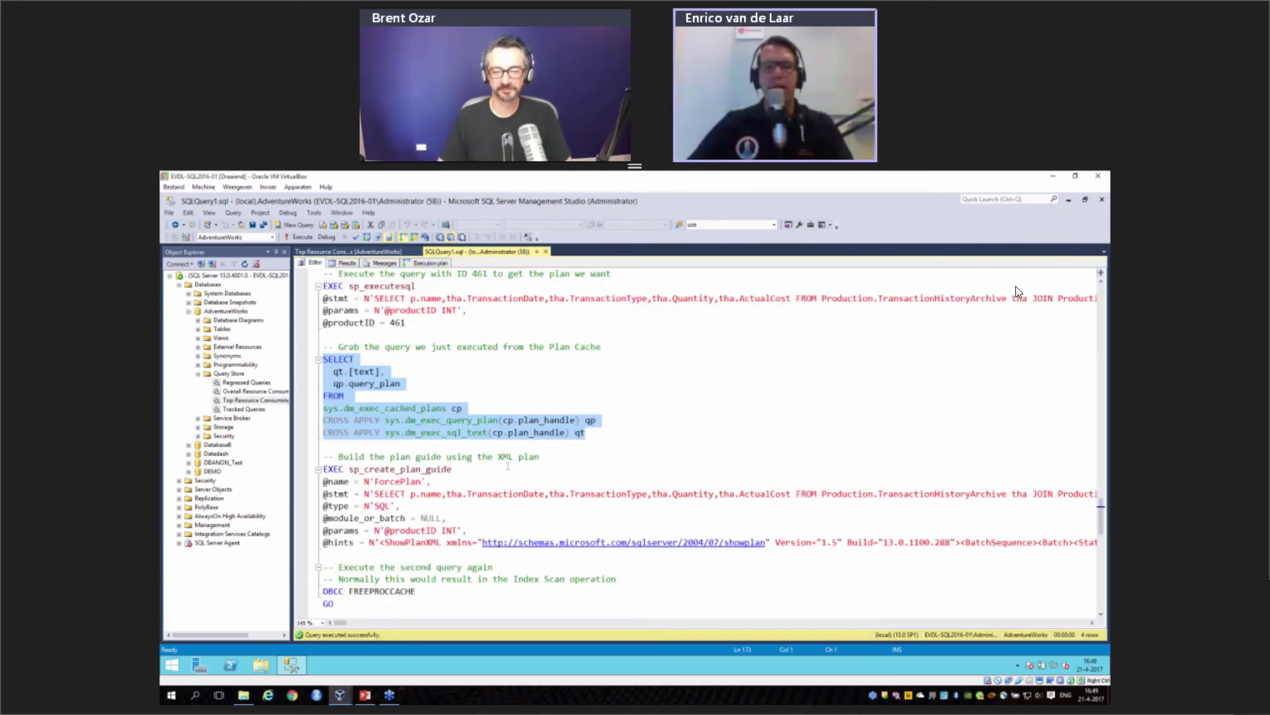
# Step: Create the plan guide ForcePlan from the XML plan by executing only the sp_create_plan_guide statement
pyautogui.scroll(-2, 507, 466)
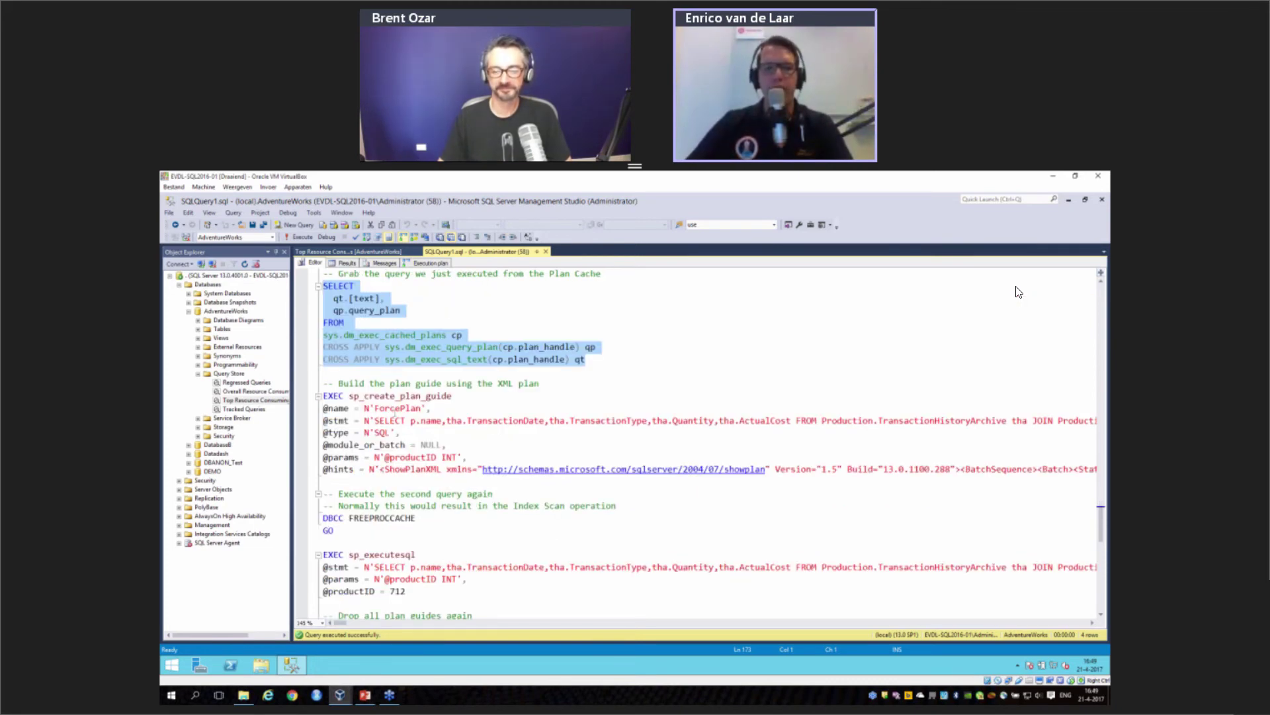
pyautogui.click(375, 421)
pyautogui.click(373, 420)
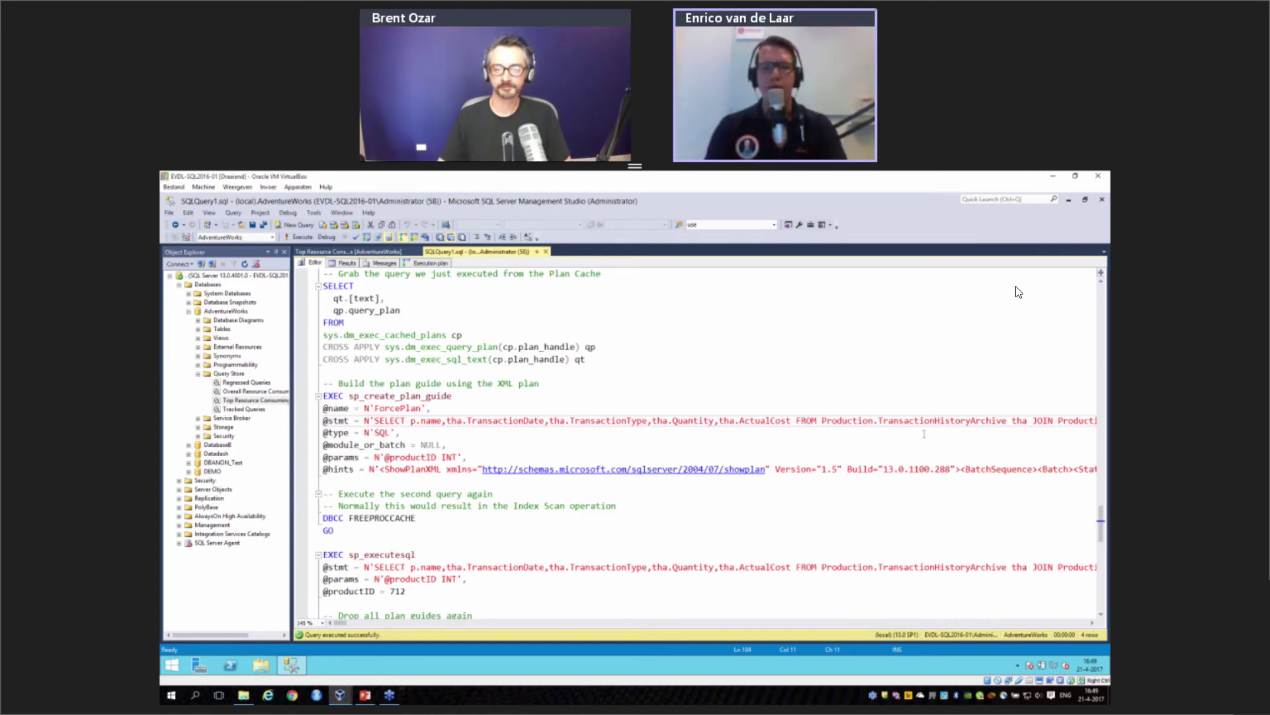
pyautogui.click(353, 481)
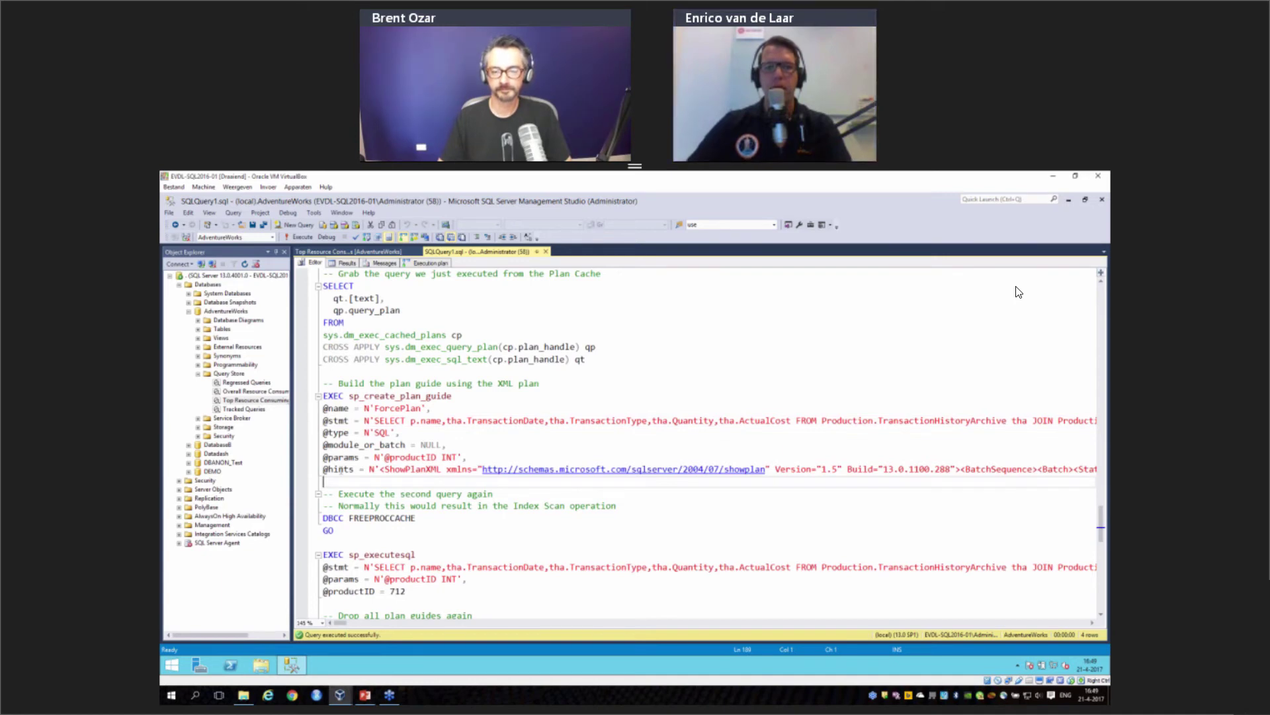
pyautogui.keyDown('shift'); pyautogui.click(323, 396); pyautogui.keyUp('shift')
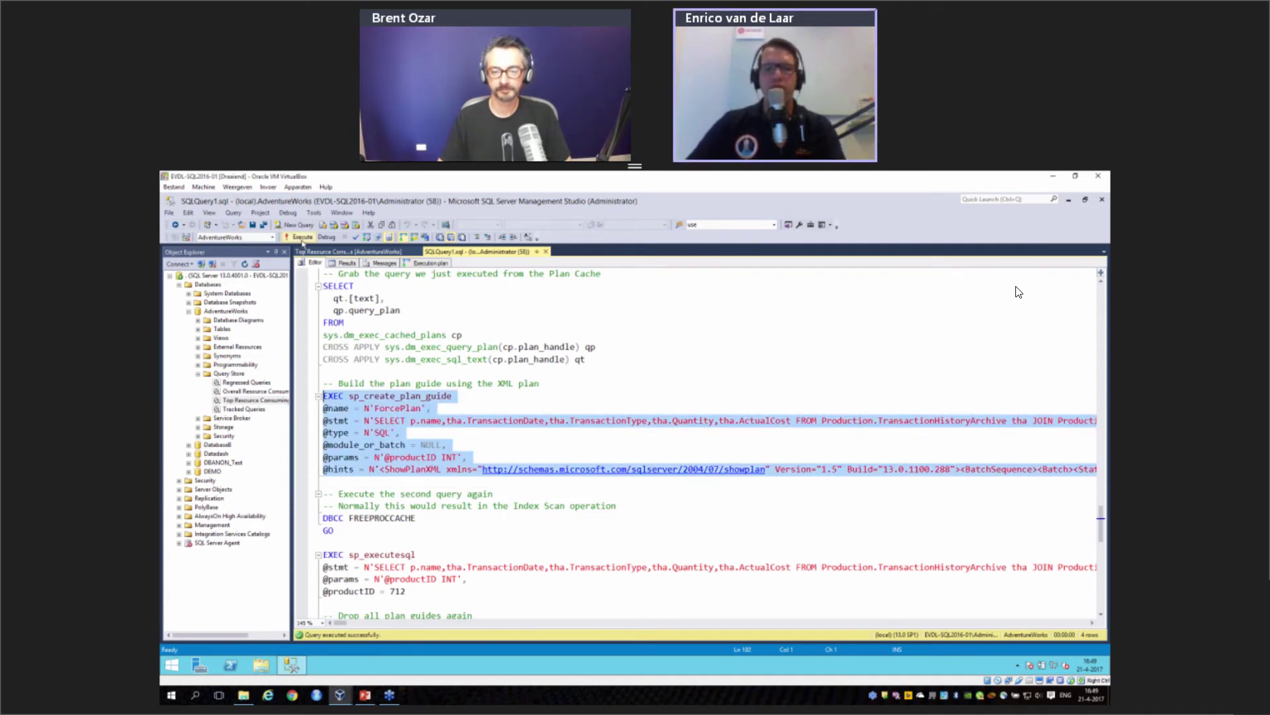
pyautogui.click(302, 237)
# Step: Clear the plan cache by executing only the DBCC FREEPROCCACHE batch under "Execute the second query again"
pyautogui.scroll(-3, 371, 421)
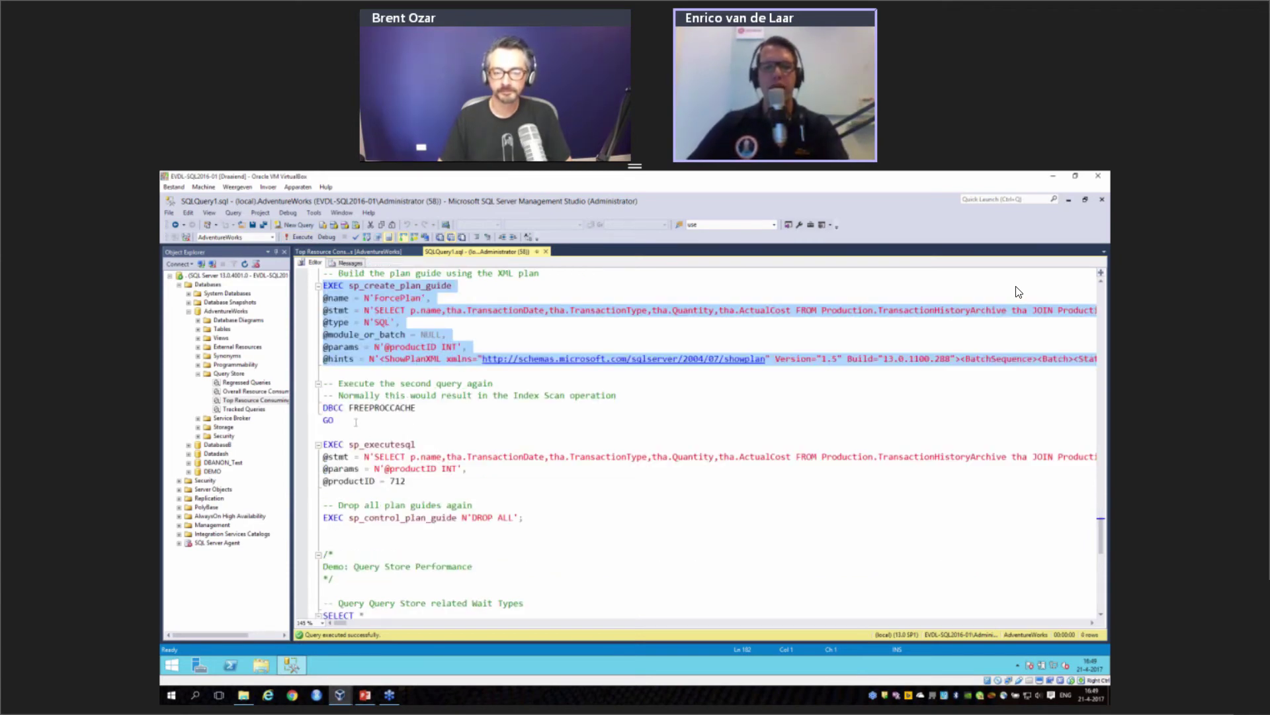
pyautogui.click(356, 421)
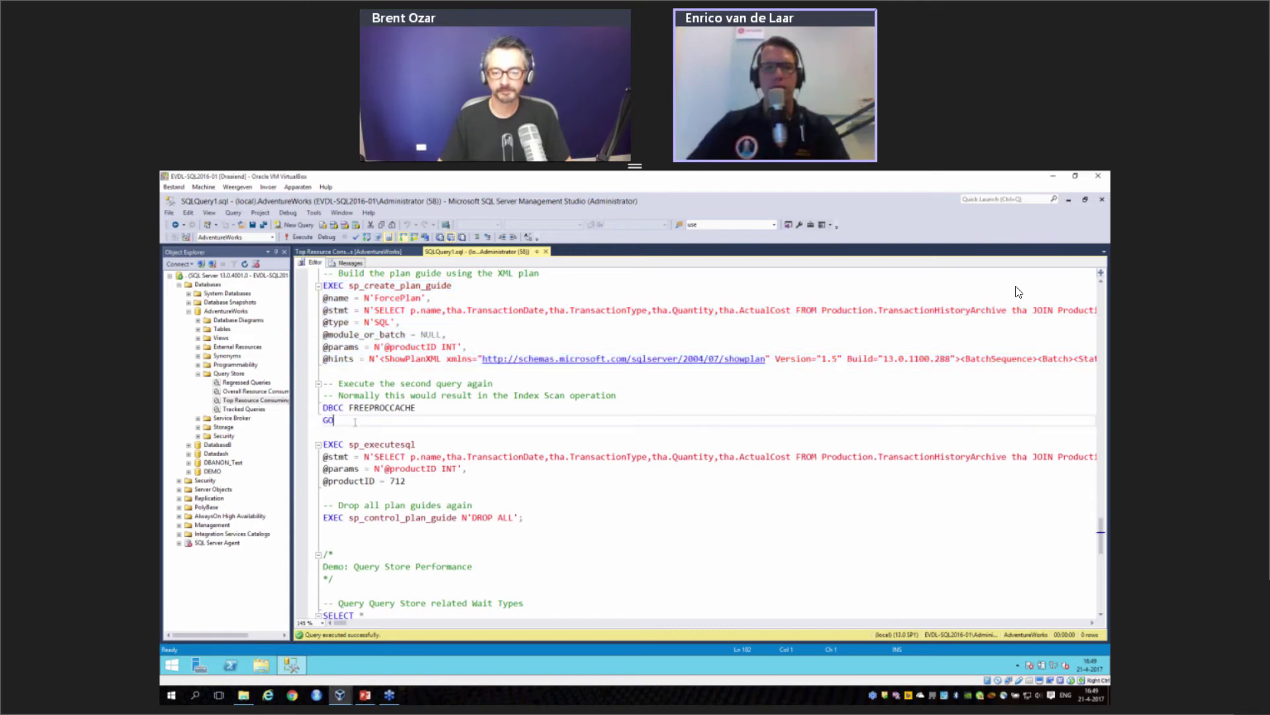
pyautogui.hotkey('shift', 'Up')
pyautogui.hotkey('shift', 'Home')
pyautogui.press('F5')
pyautogui.hotkey('ctrl', 'r')
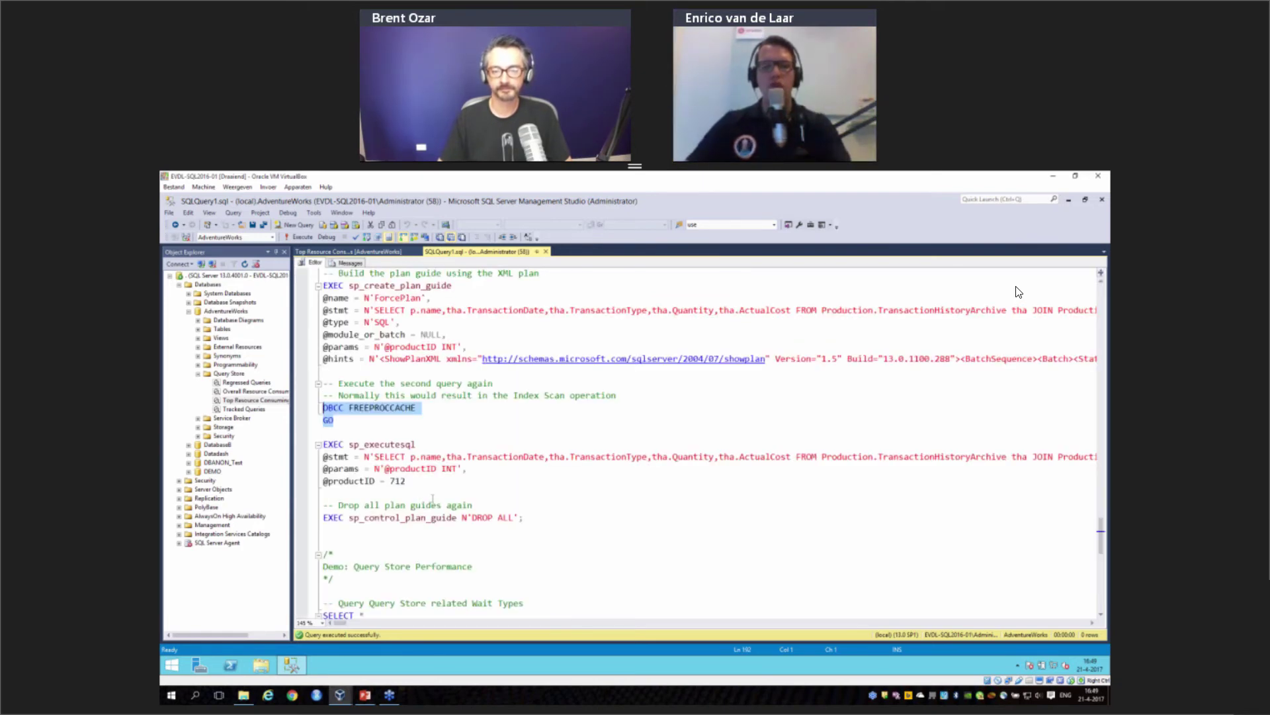
# Step: Execute only the sp_executesql query for product ID 712 below the plan guide and show its execution plan
pyautogui.moveTo(432, 499); pyautogui.dragTo(421, 440)
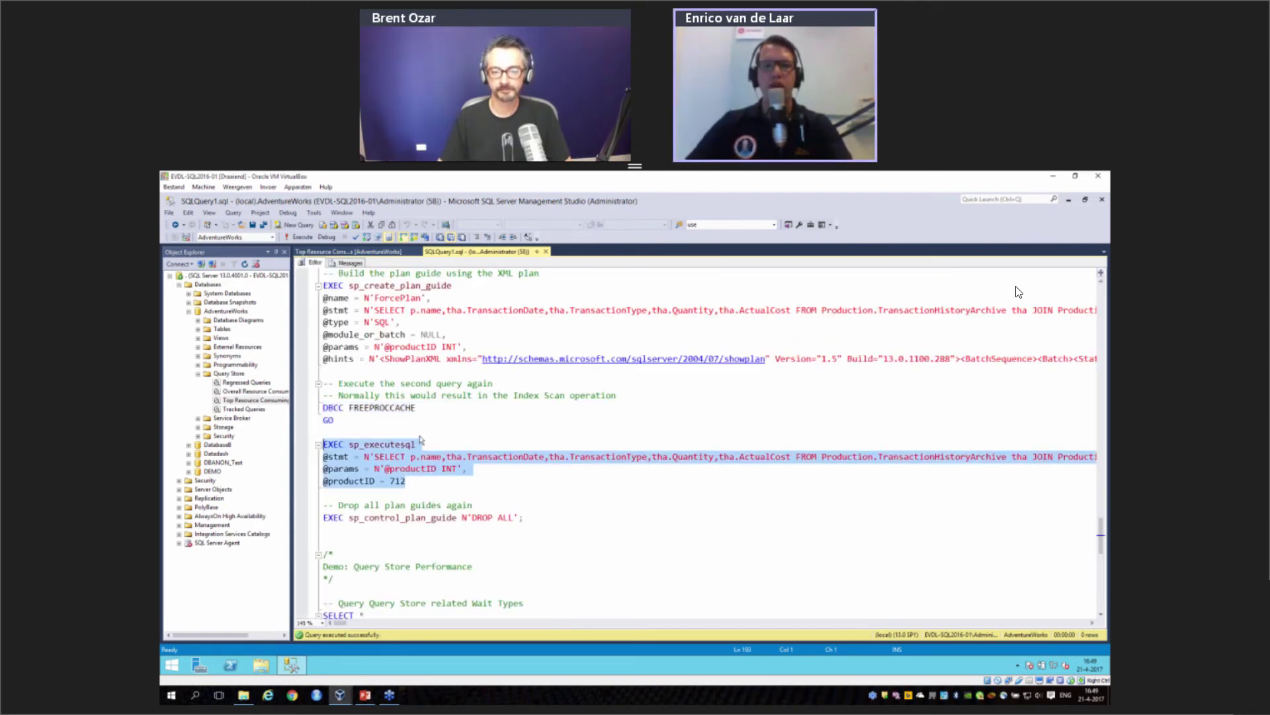
pyautogui.press('F5')
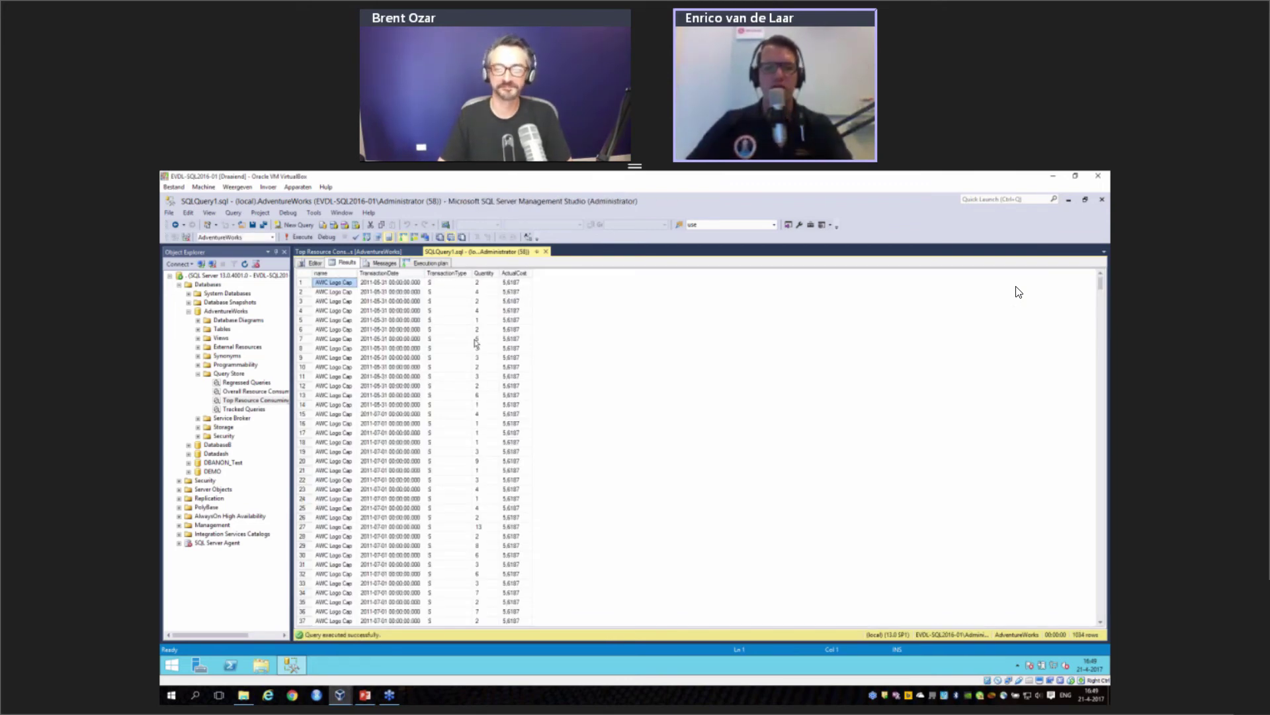
pyautogui.click(437, 263)
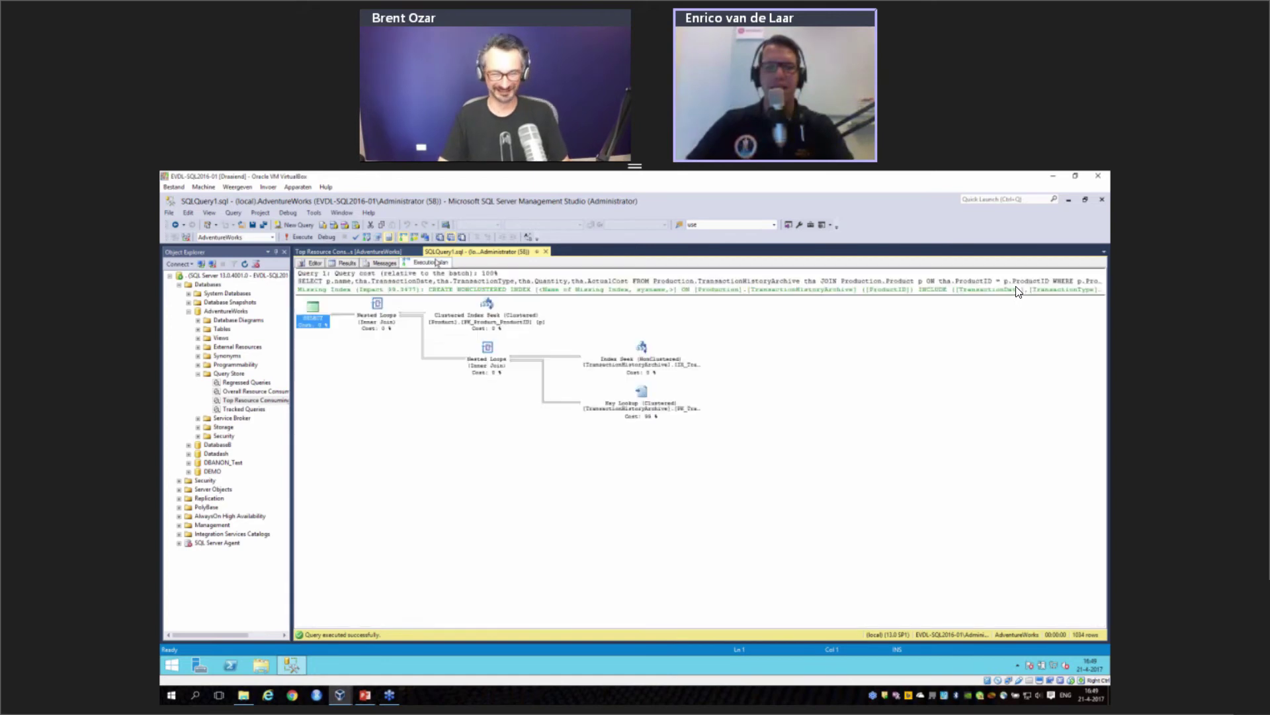
# Step: Show the properties of the plan's SELECT operator and examine its PlanGuideName entry
pyautogui.press('F4')
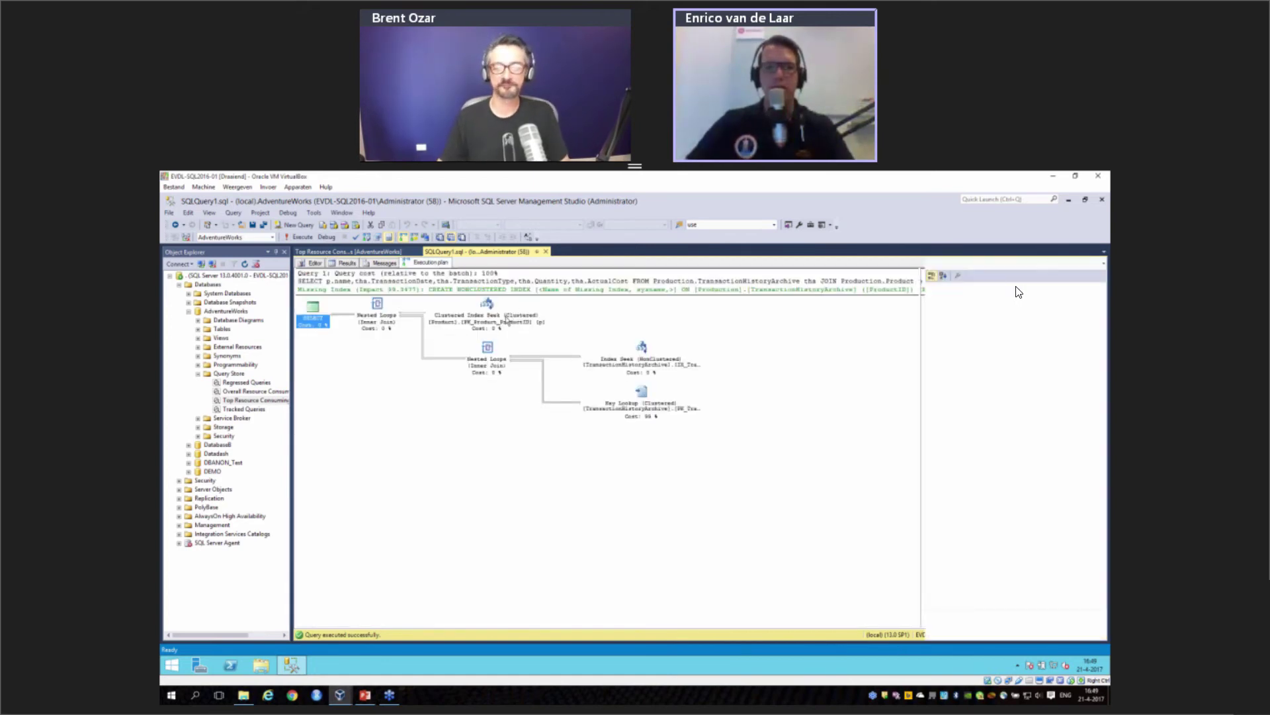
pyautogui.moveTo(500, 317)
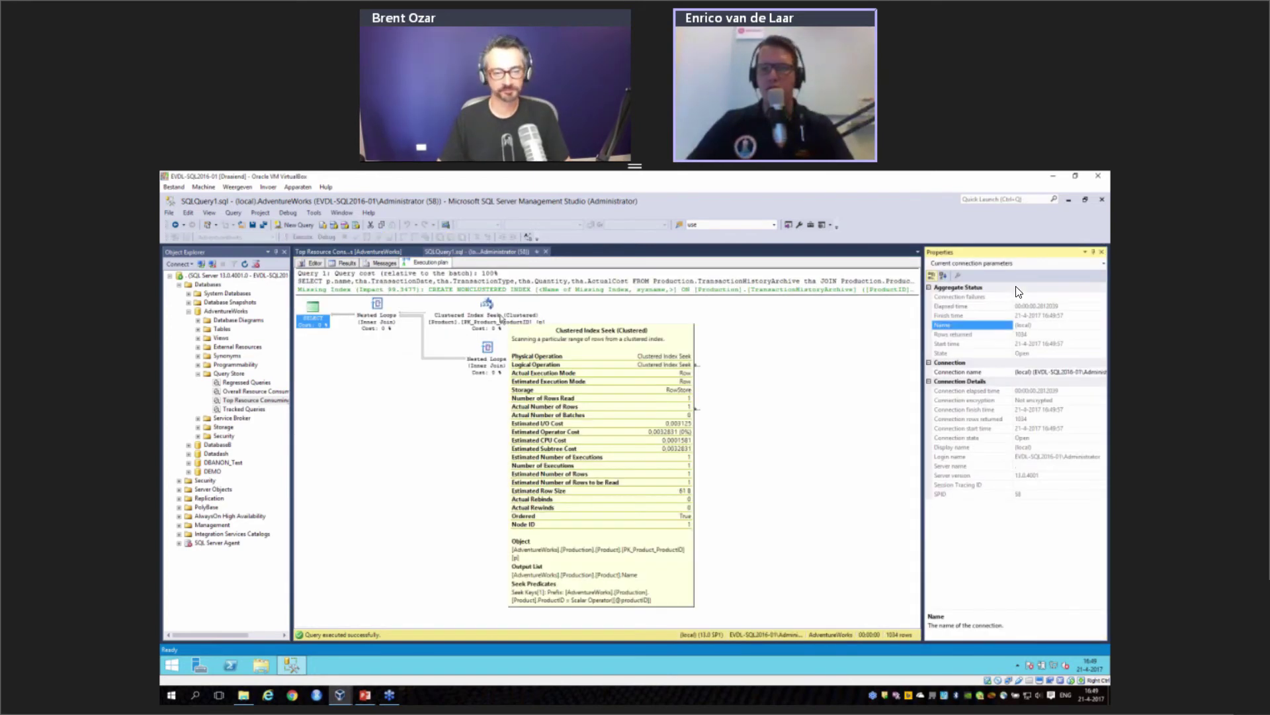
pyautogui.click(728, 397)
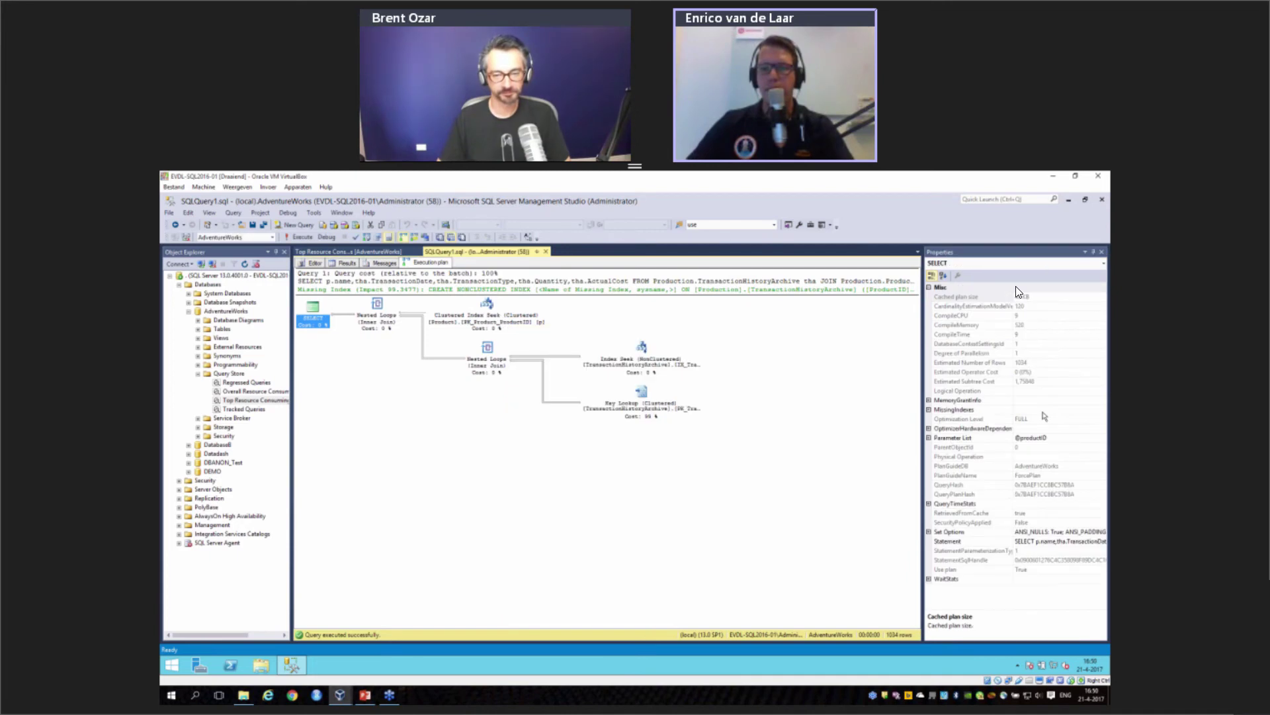
pyautogui.click(975, 475)
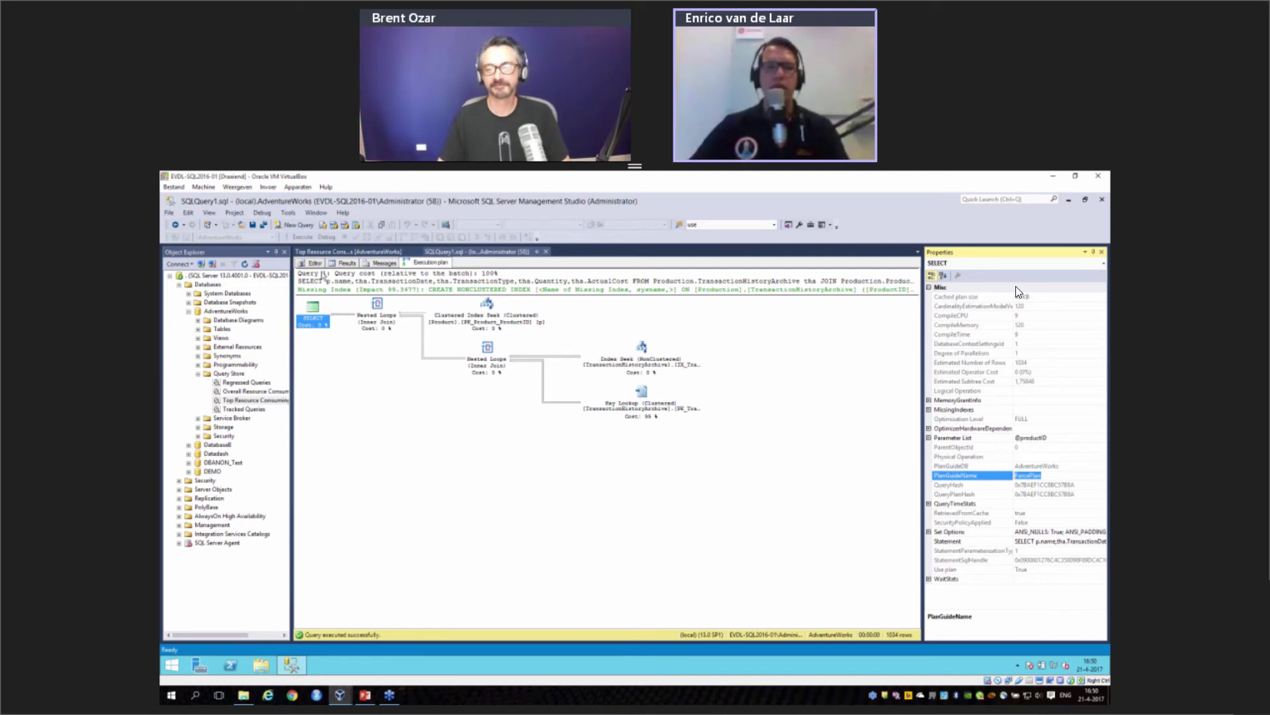
# Step: Return to the script and review the old-fashioned plan guide statements, from clearing the cache to sp_create_plan_guide
pyautogui.click(477, 251)
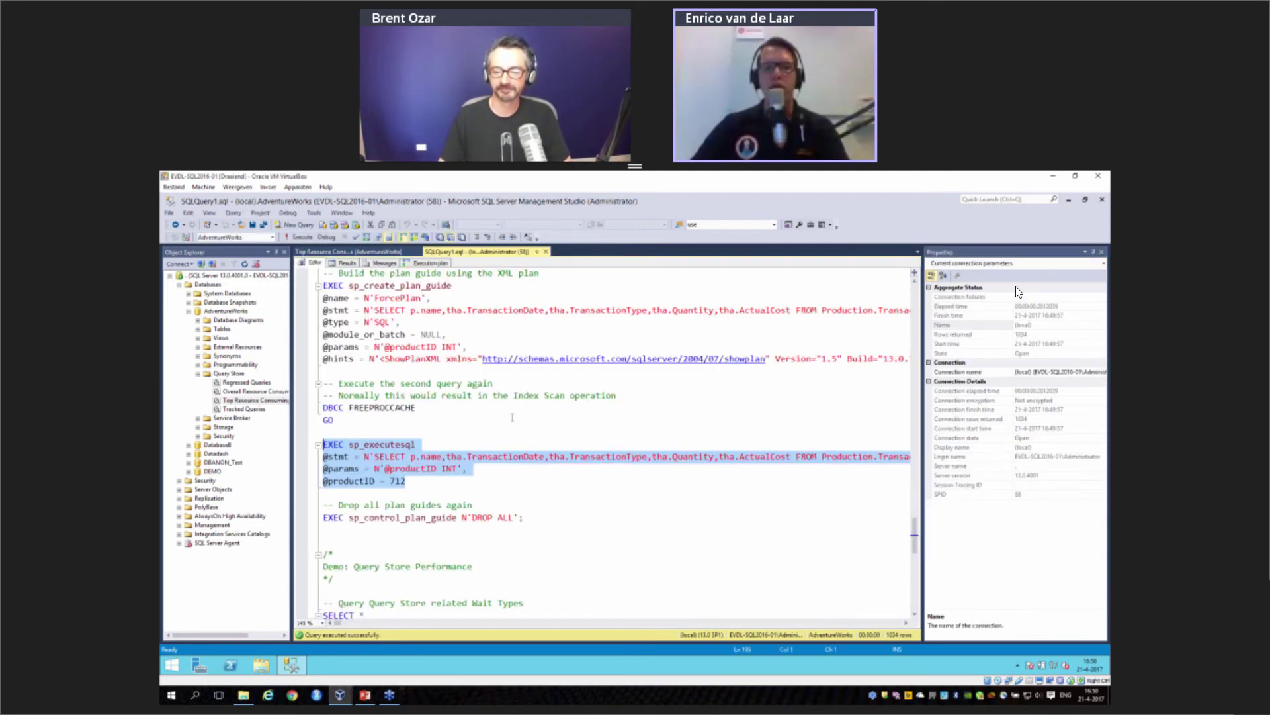
pyautogui.click(513, 419)
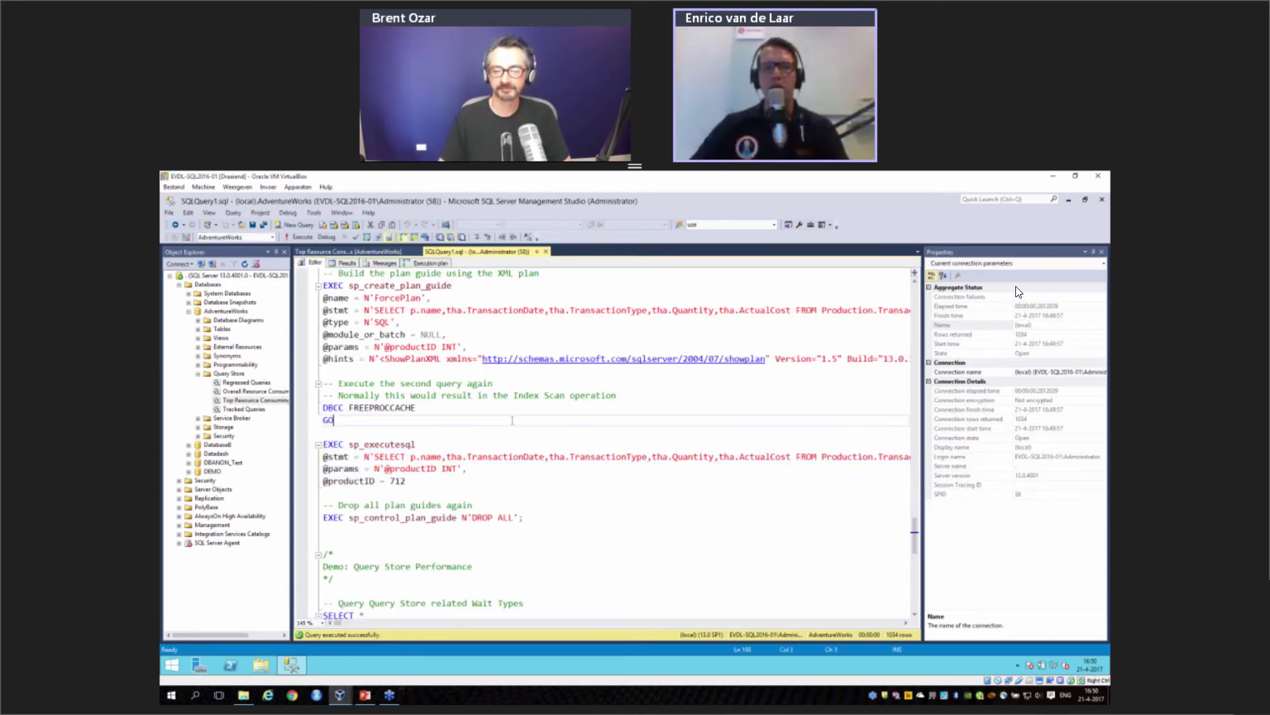
pyautogui.scroll(6, 503, 415)
pyautogui.scroll(7, 496, 412)
pyautogui.click(420, 365)
pyautogui.scroll(-3, 420, 366)
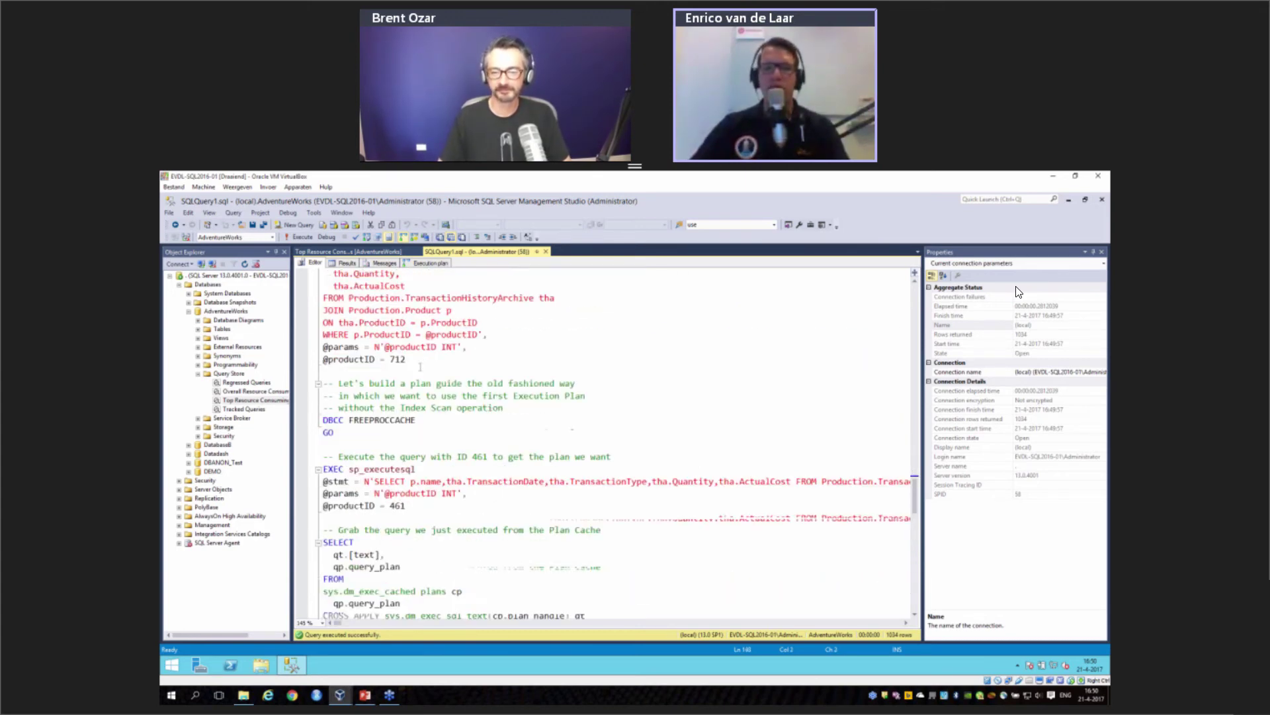
pyautogui.scroll(-4, 420, 366)
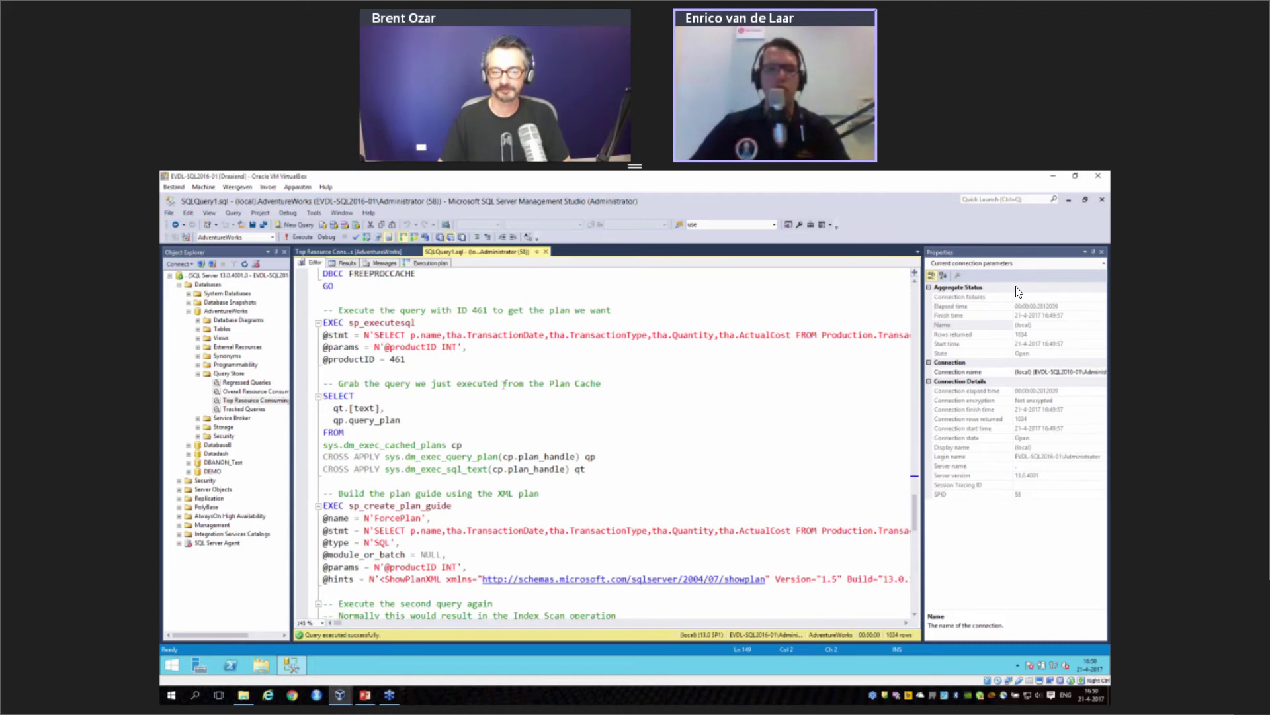
pyautogui.scroll(-1, 503, 384)
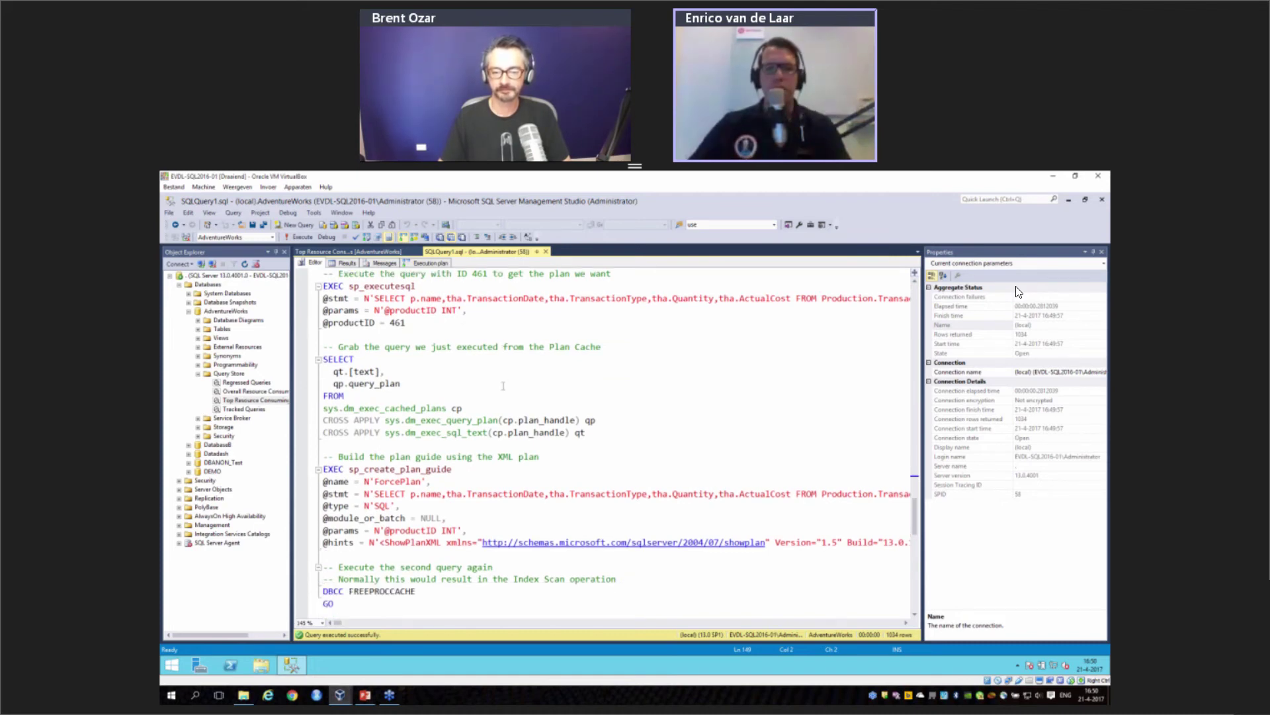
# Step: Drop all plan guides by executing only sp_control_plan_guide N'DROP ALL', and switch to the Top Resource Consumers report for AdventureWorks
pyautogui.scroll(-5, 503, 386)
pyautogui.scroll(-1, 470, 379)
pyautogui.moveTo(324, 481); pyautogui.dragTo(523, 481)
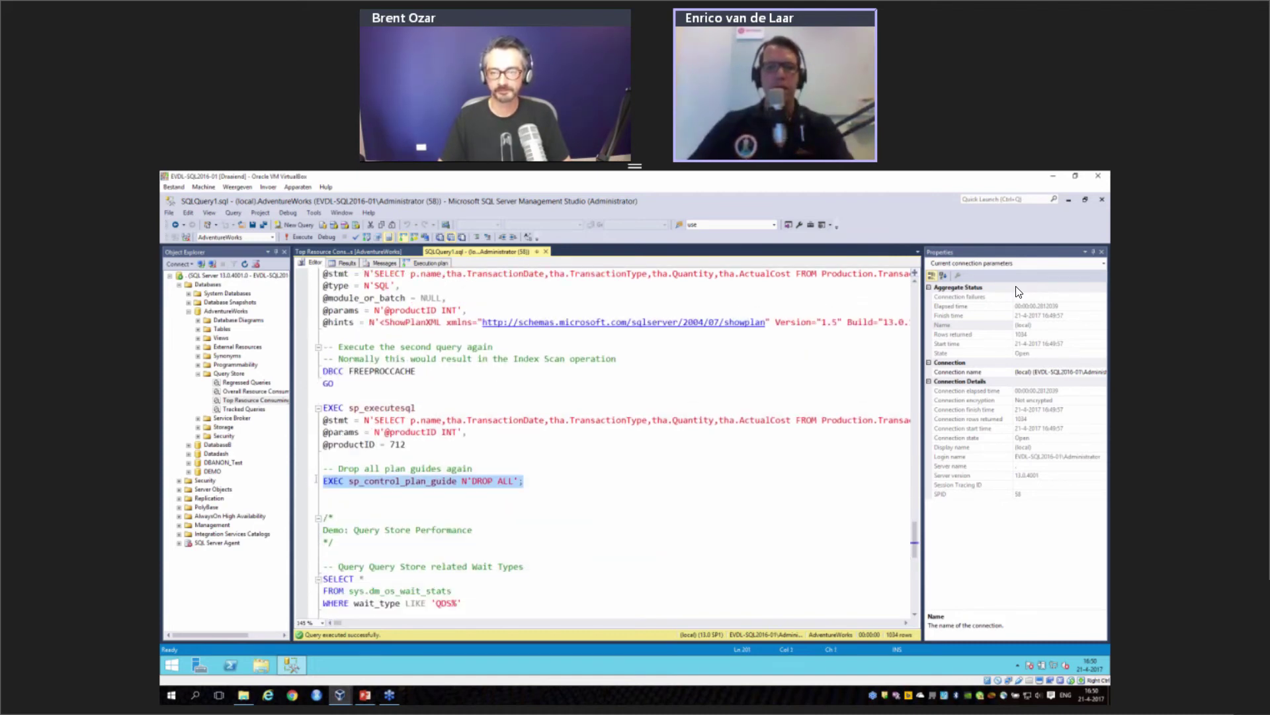
pyautogui.press('F5')
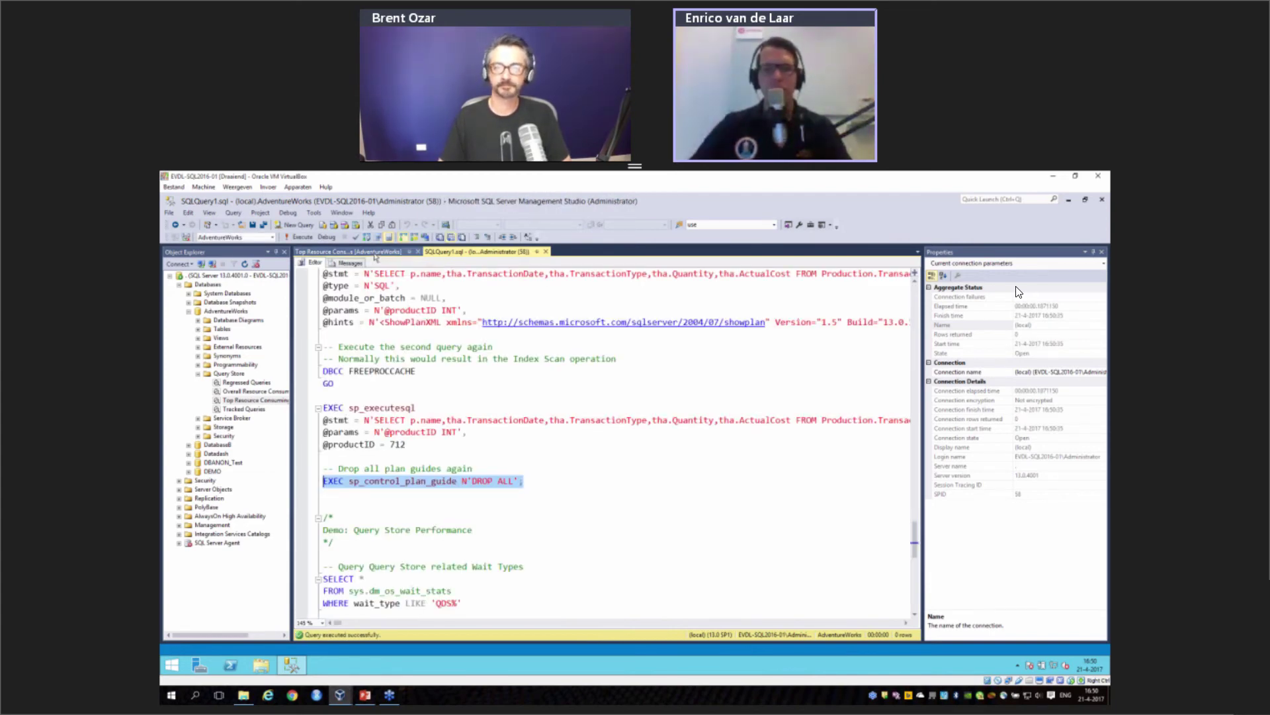
pyautogui.click(375, 256)
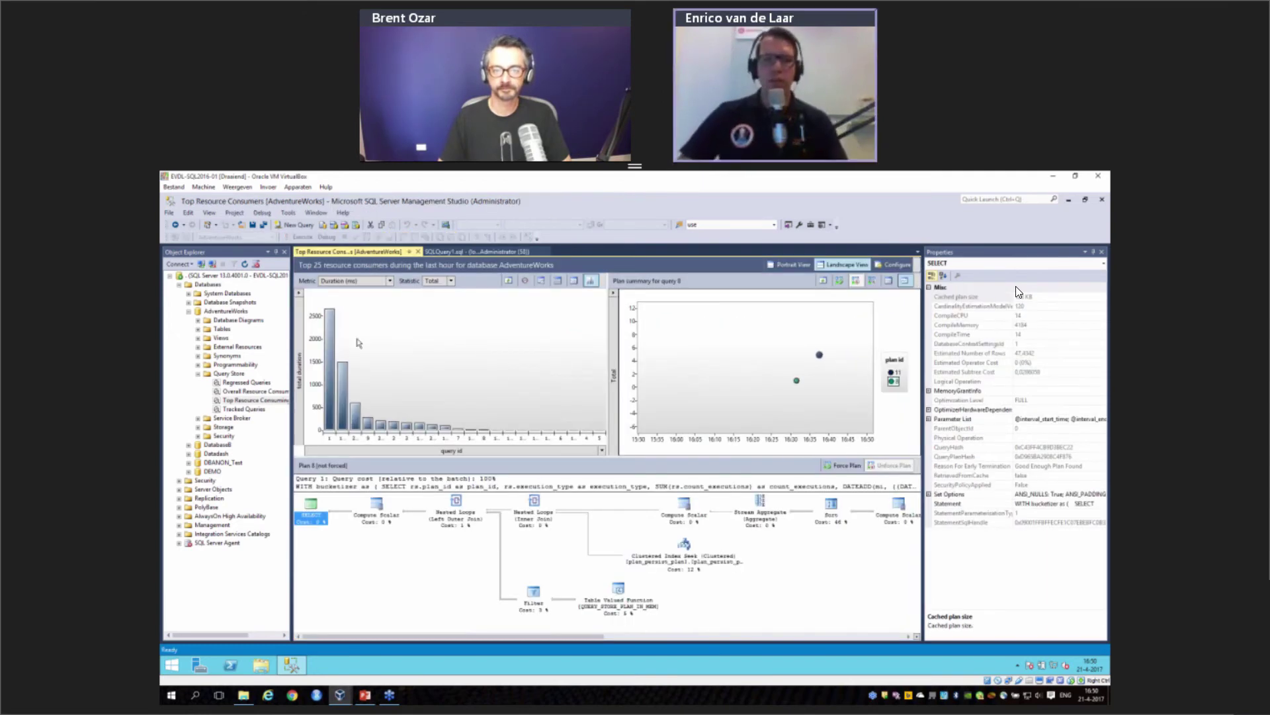
# Step: Plot the number of plans per query on the chart's vertical axis and inspect both execution plans of query 21
pyautogui.click(299, 293)
pyautogui.click(324, 333)
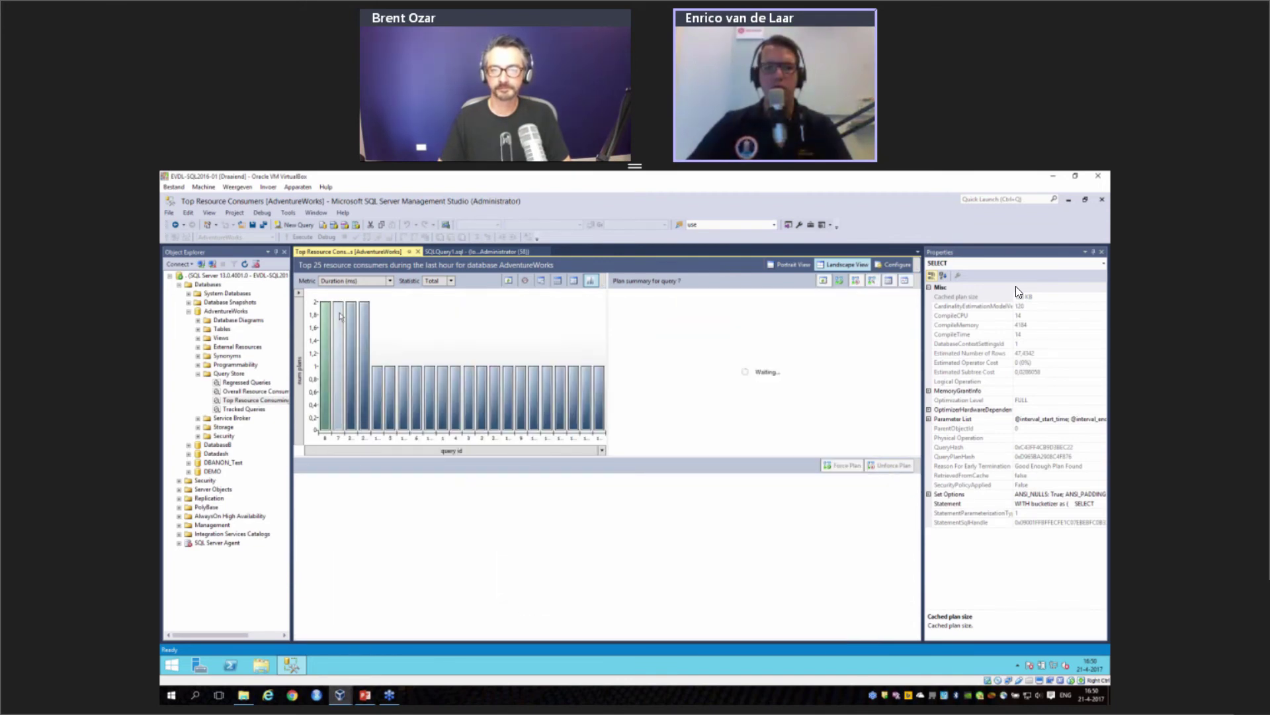
pyautogui.click(339, 318)
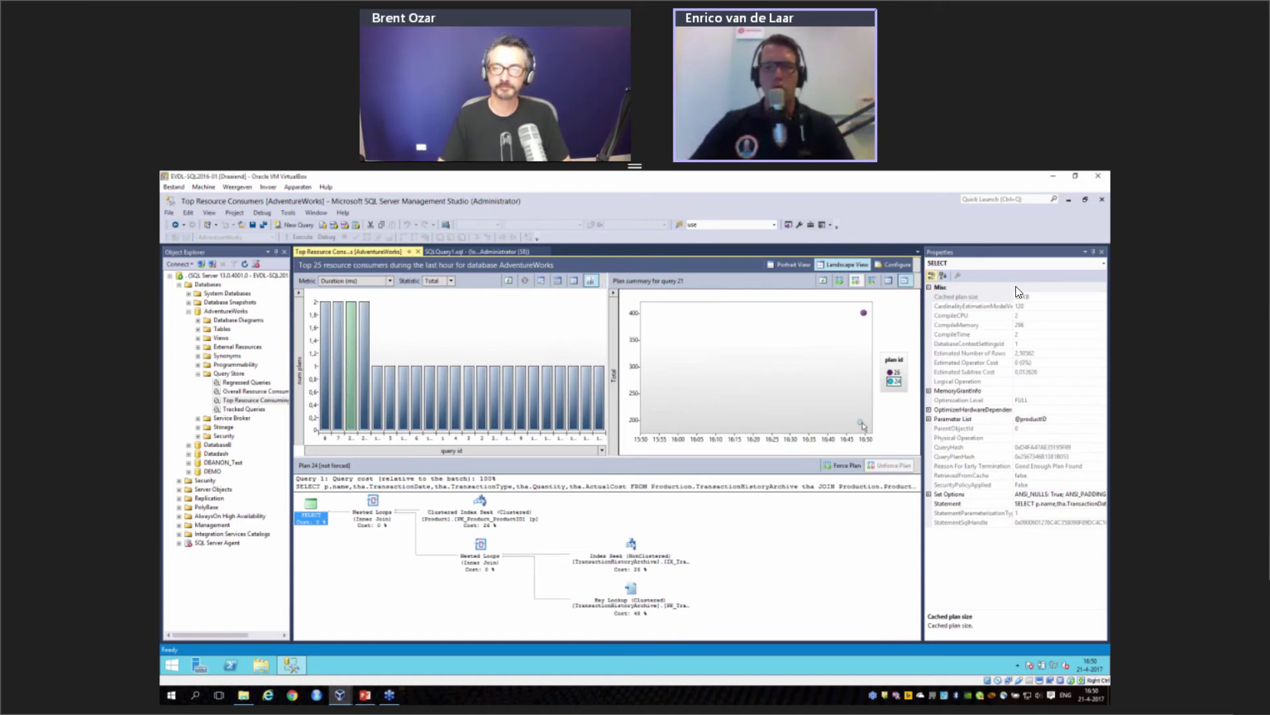
pyautogui.click(638, 559)
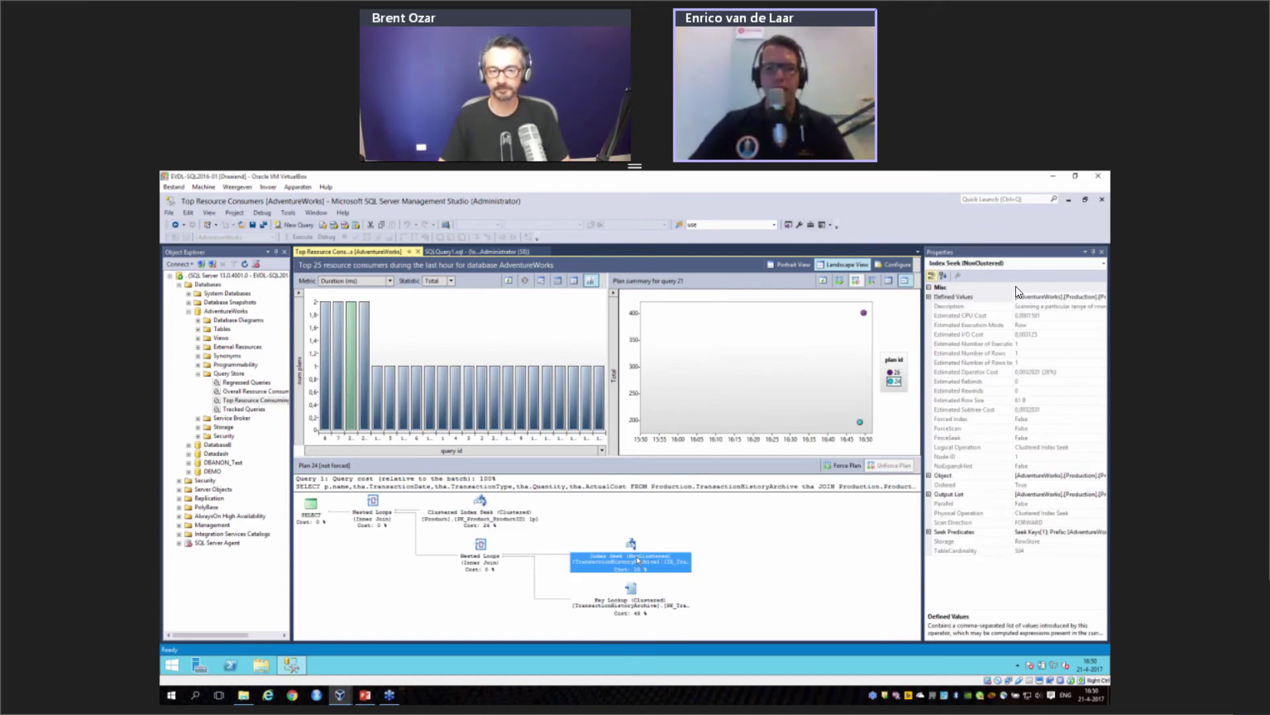
pyautogui.click(481, 505)
pyautogui.click(864, 312)
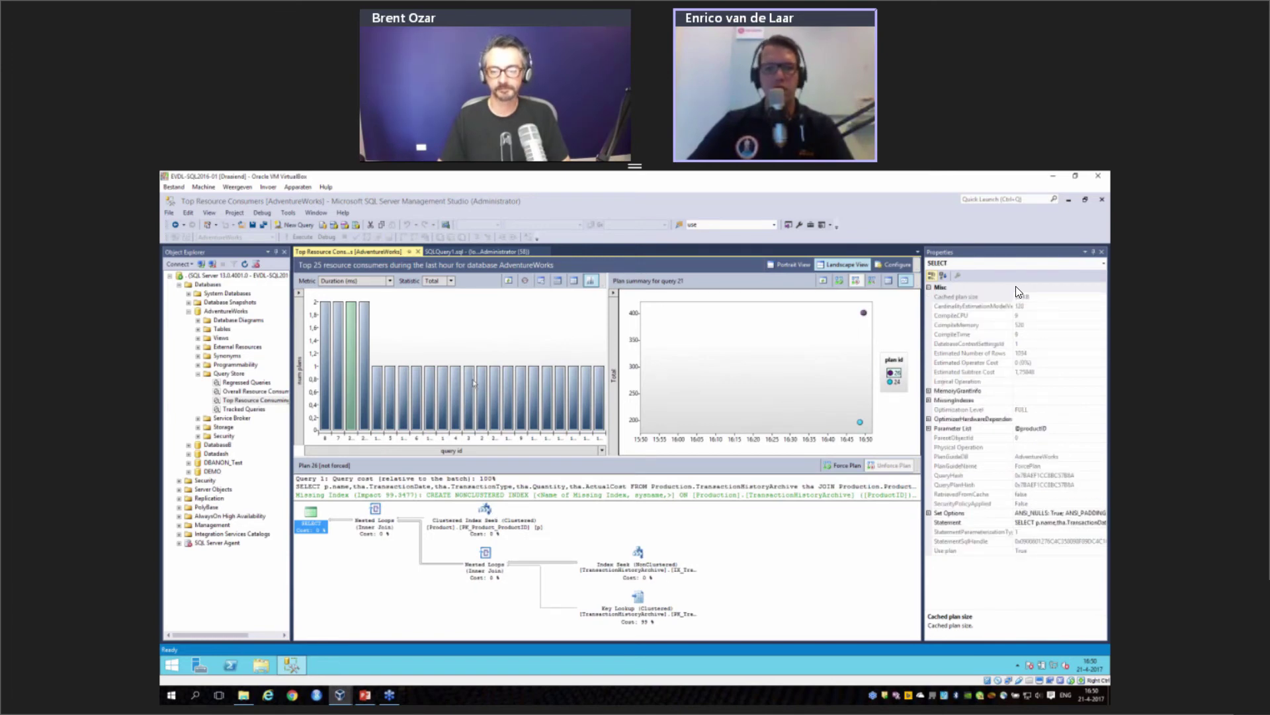
# Step: Force plan 22 for query 20 and view the query's two plans
pyautogui.click(364, 397)
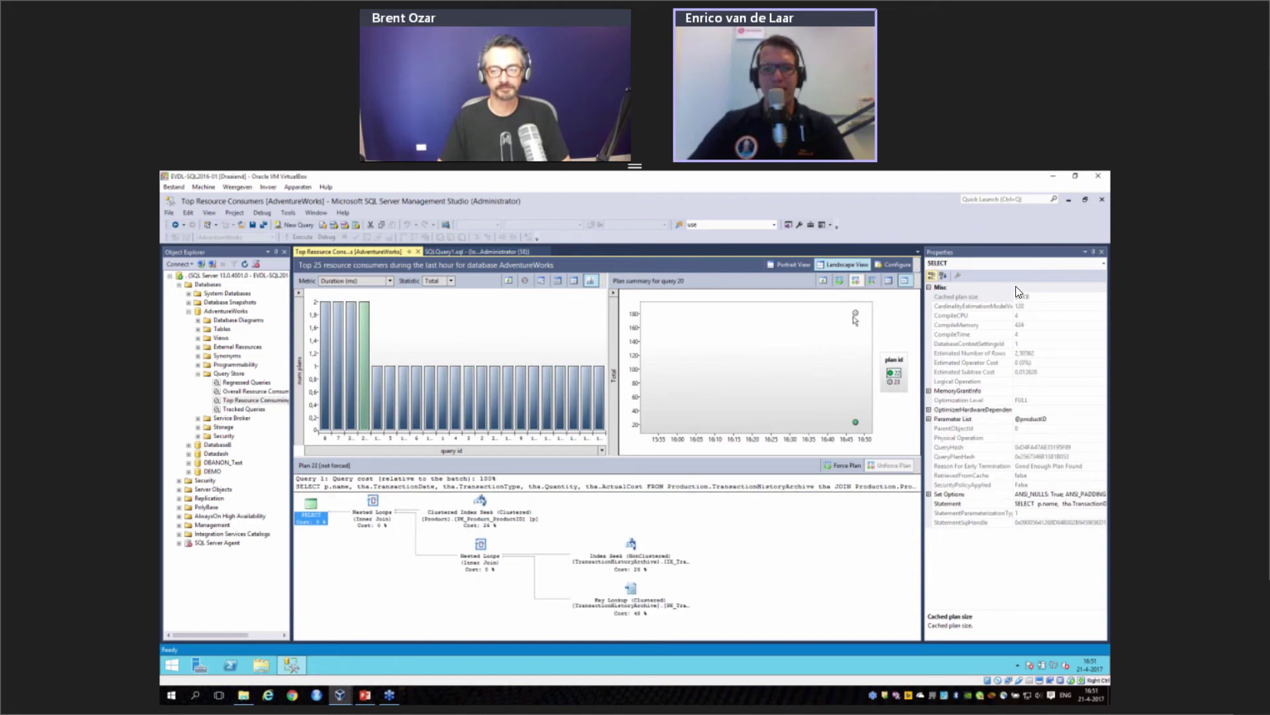
pyautogui.click(857, 425)
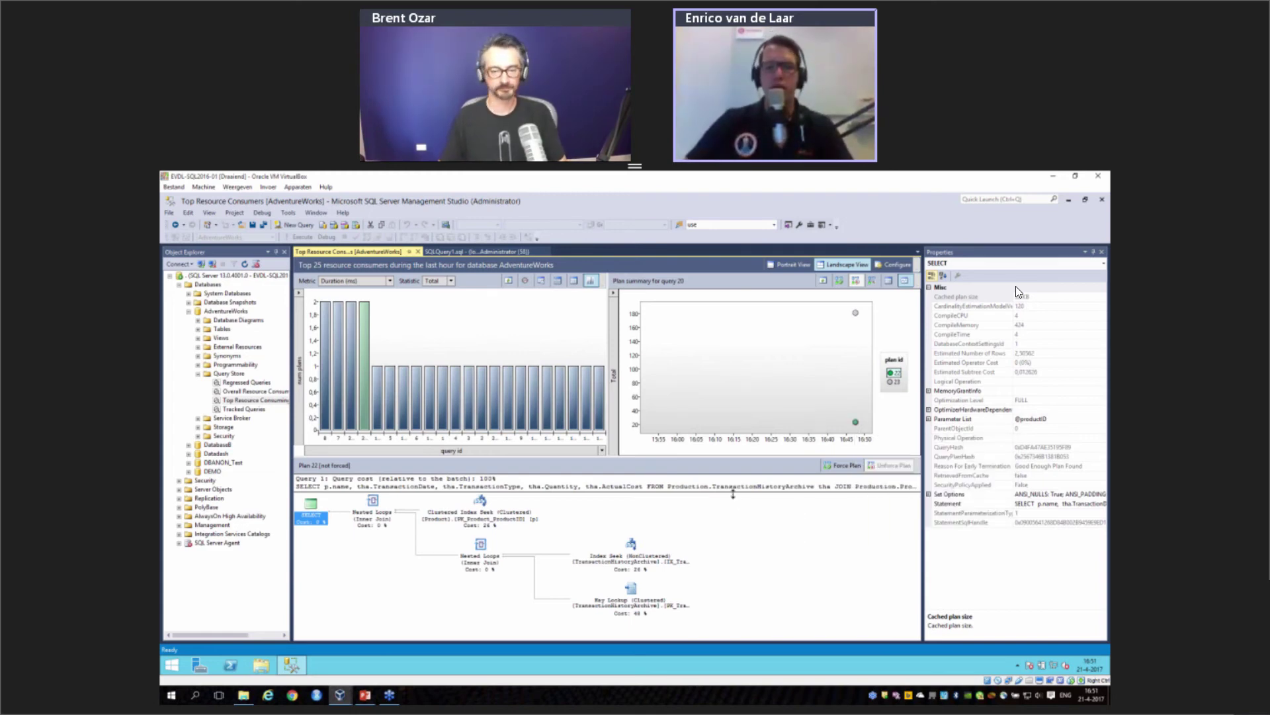
pyautogui.click(840, 465)
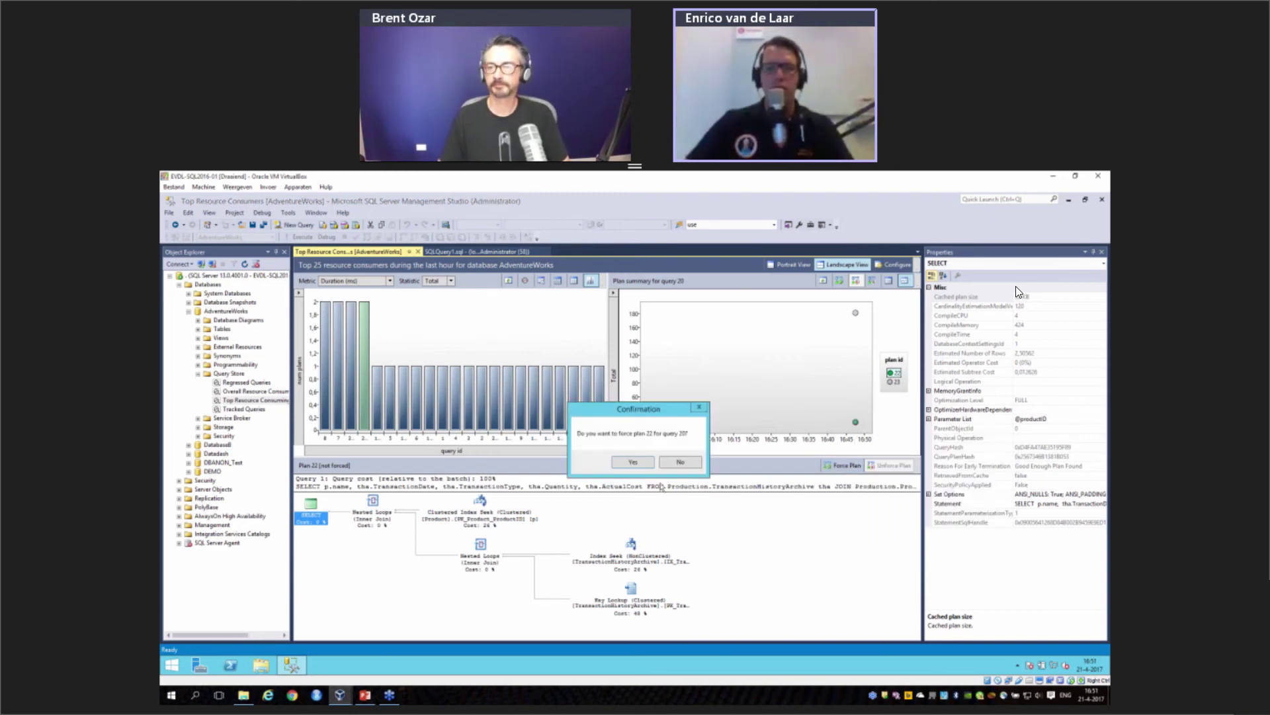
pyautogui.click(644, 463)
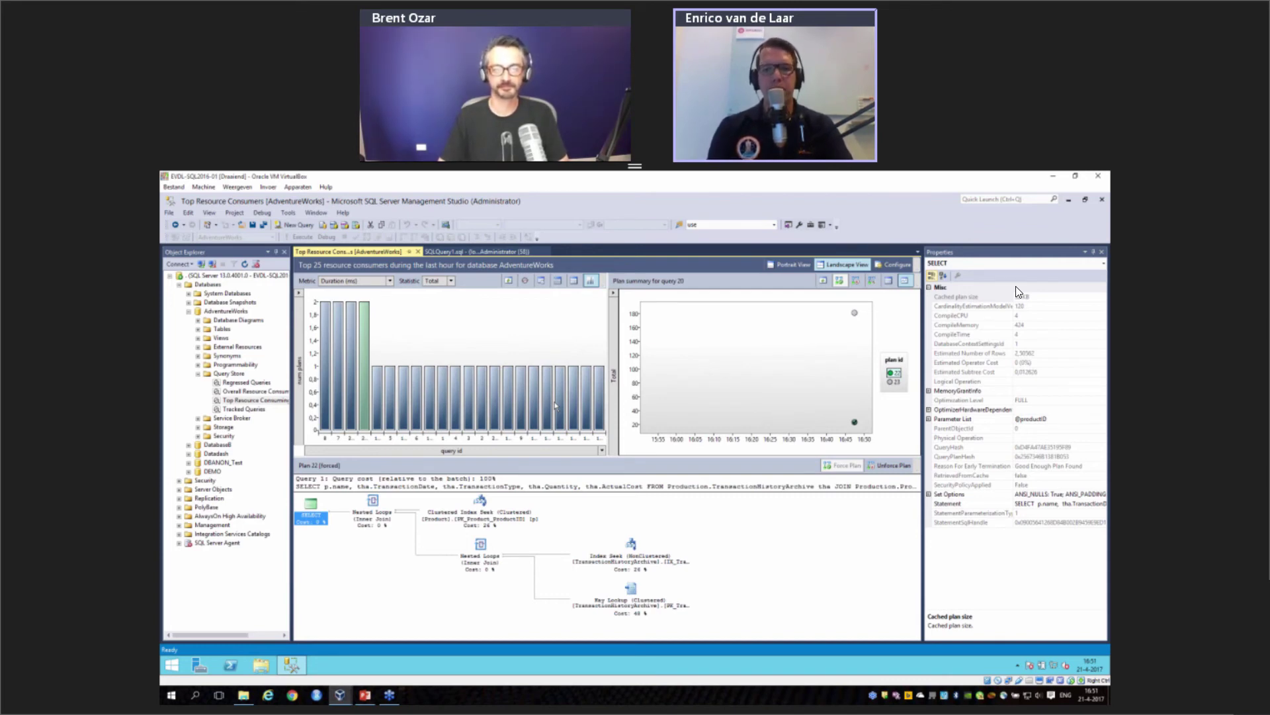
pyautogui.click(855, 313)
pyautogui.click(855, 422)
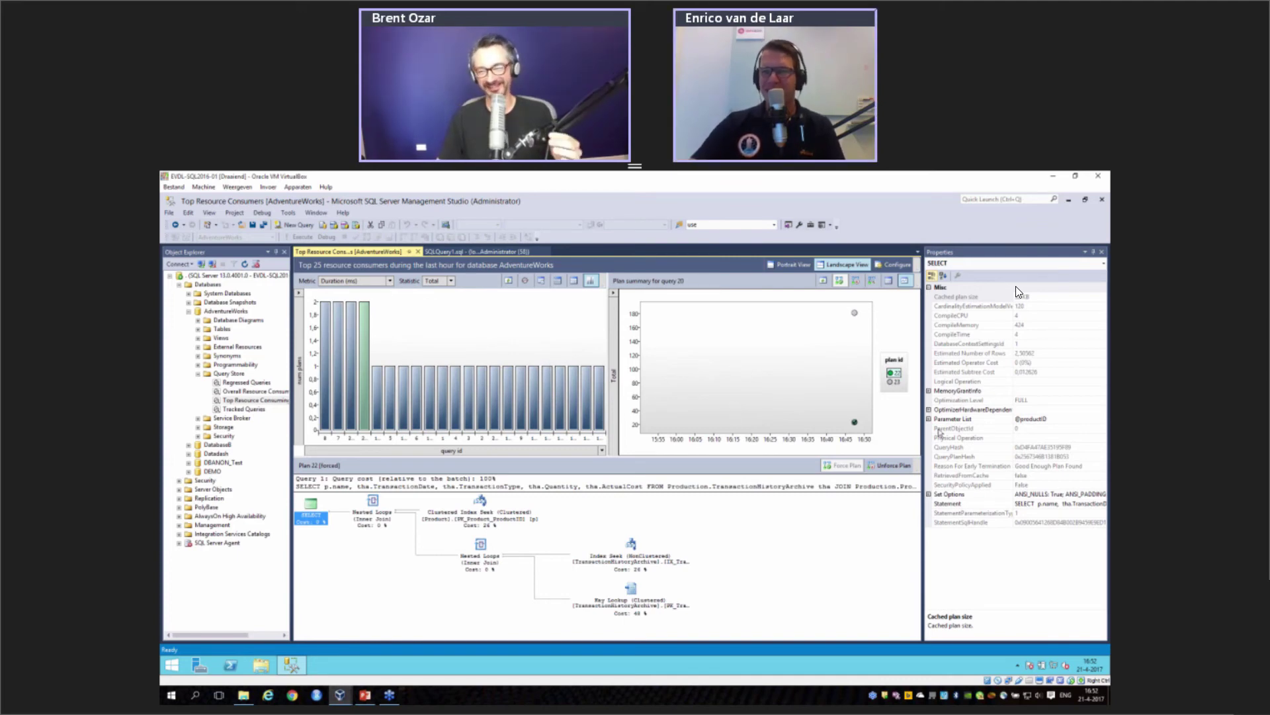
# Step: Unforce plan 22 for query 20 and compare its execution plan with that of plan 23
pyautogui.click(884, 470)
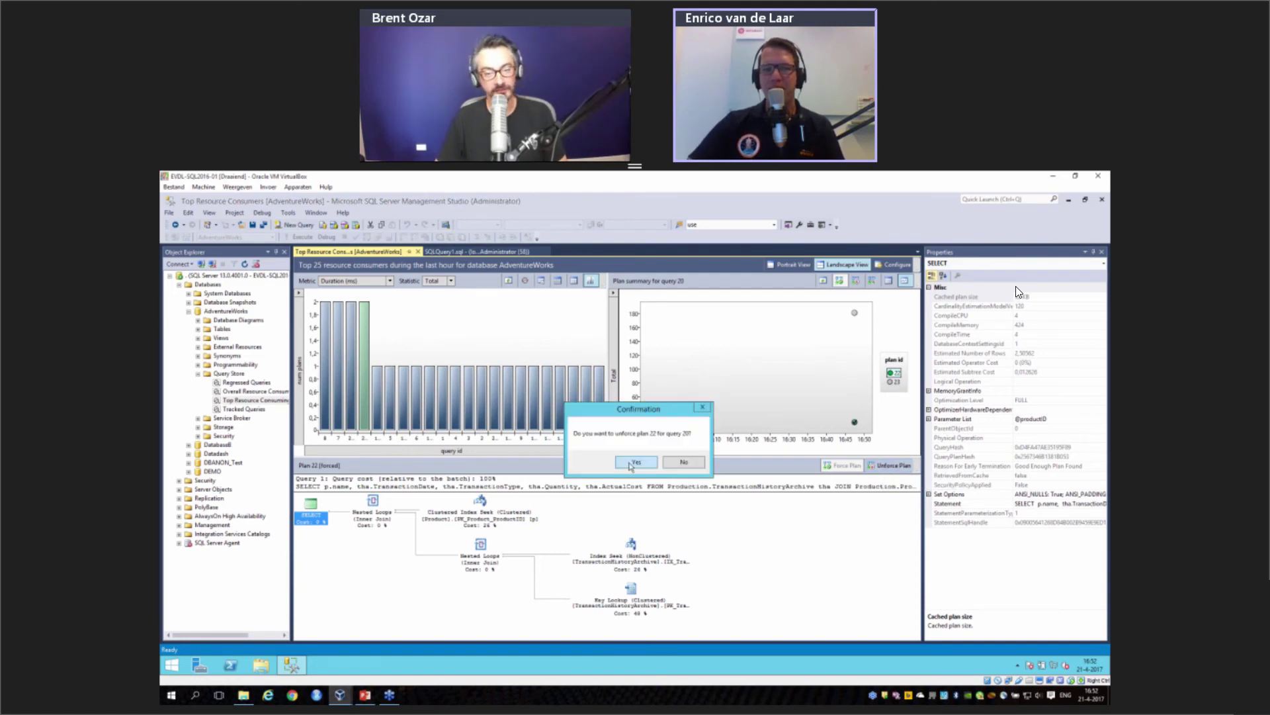
pyautogui.click(630, 467)
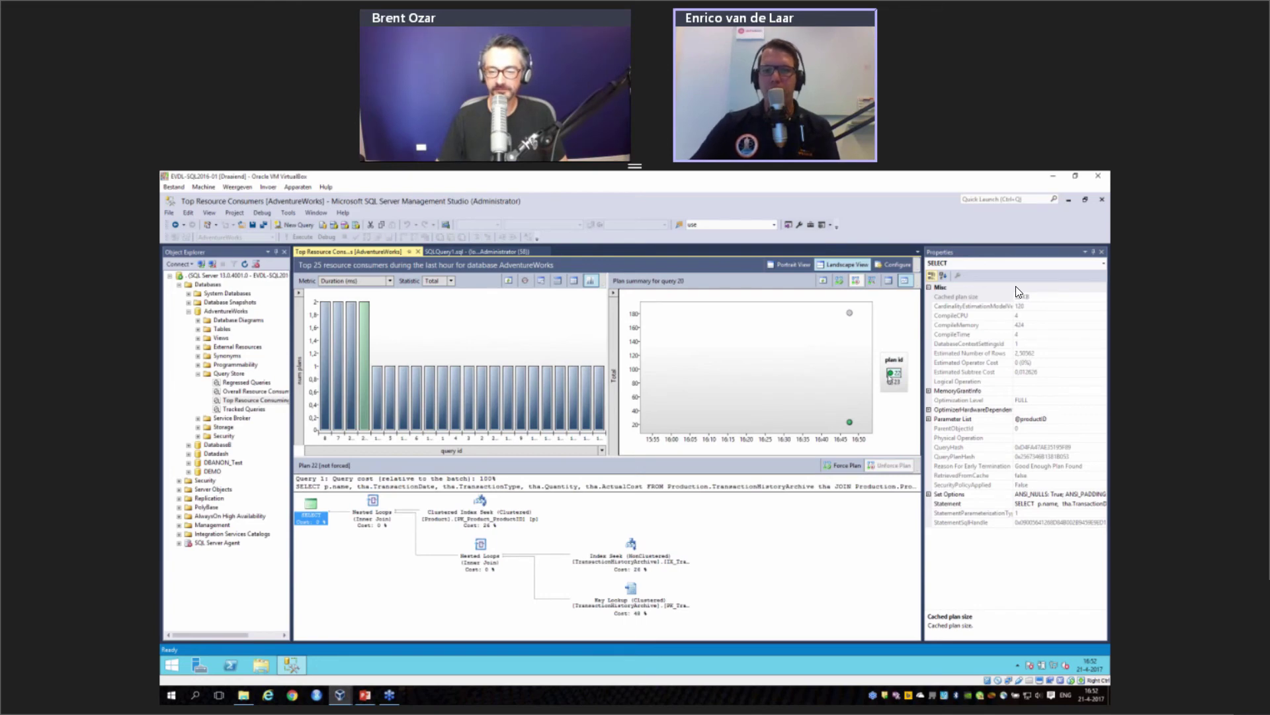
pyautogui.click(850, 313)
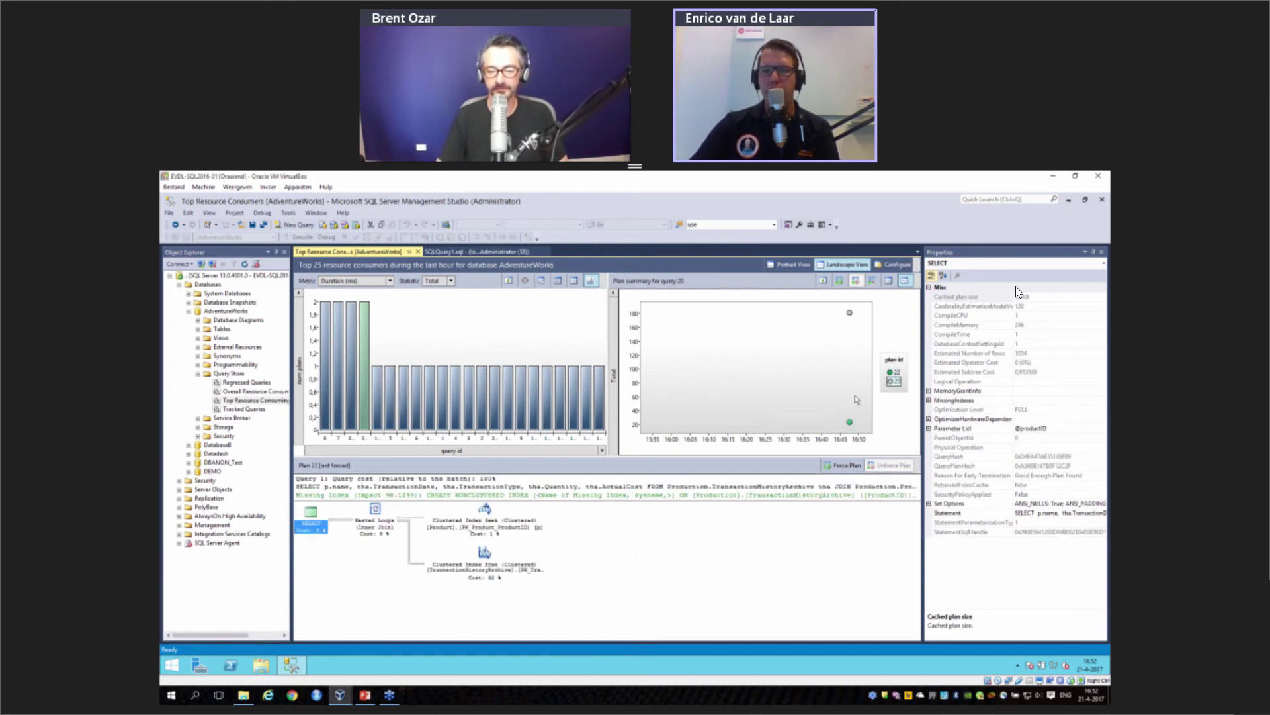
pyautogui.click(850, 422)
pyautogui.click(850, 313)
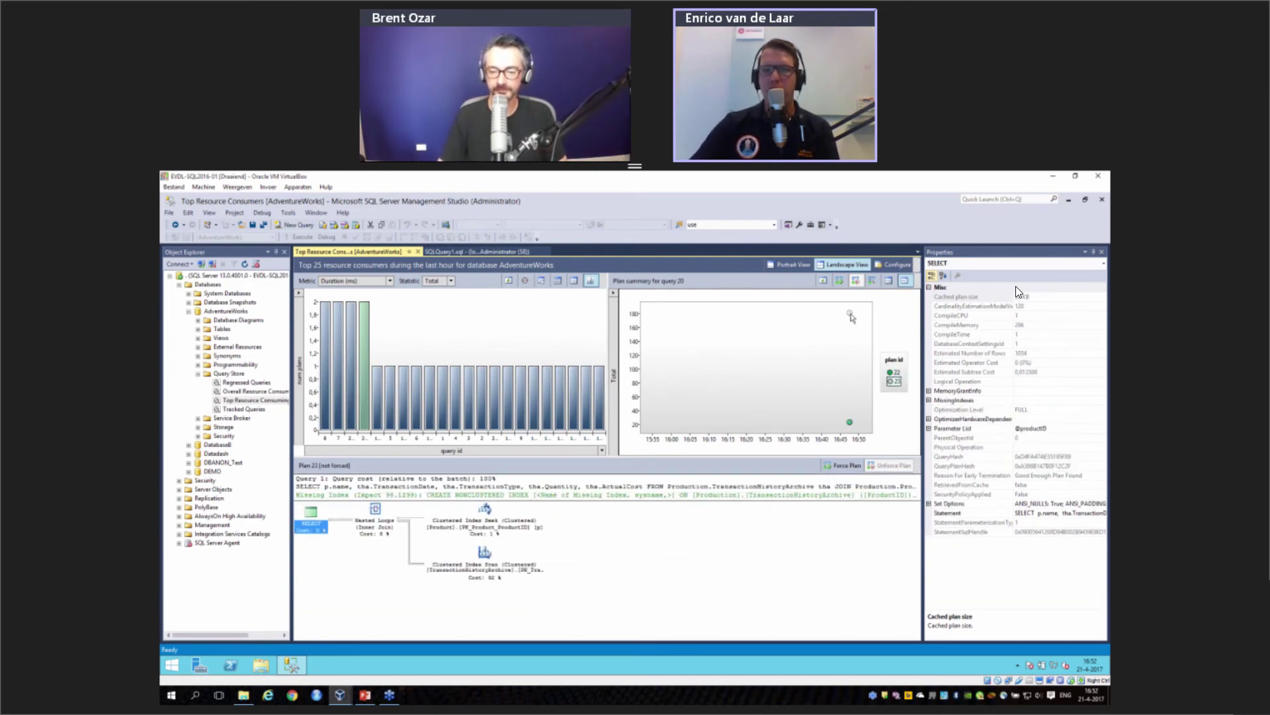
pyautogui.click(849, 423)
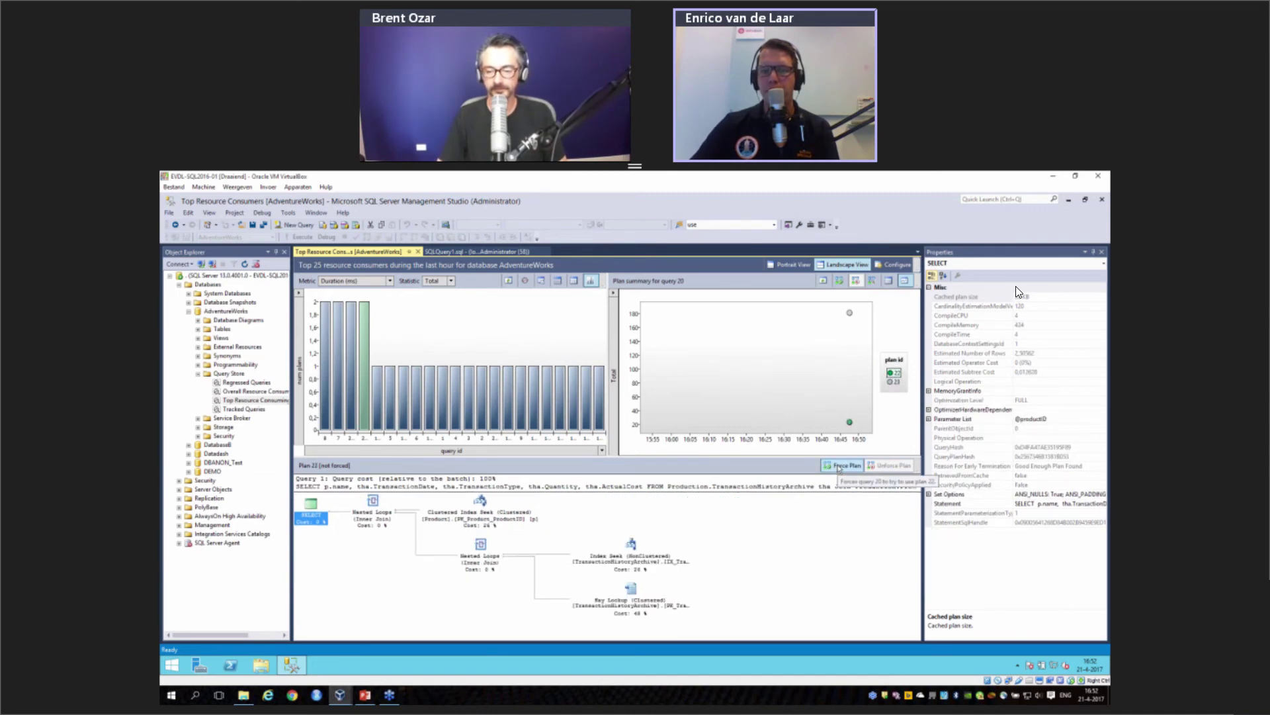
# Step: Force plan 22 for query 20 again and confirm the forcing
pyautogui.click(839, 466)
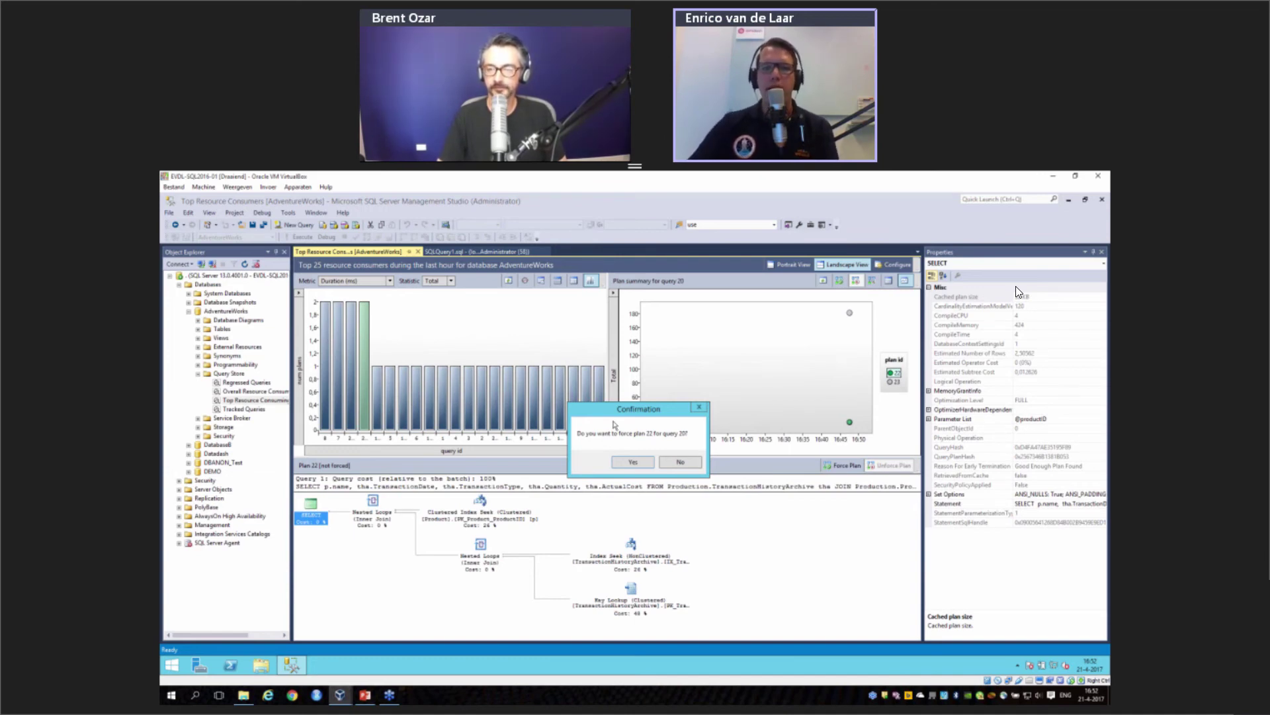
pyautogui.moveTo(633, 407); pyautogui.dragTo(637, 384)
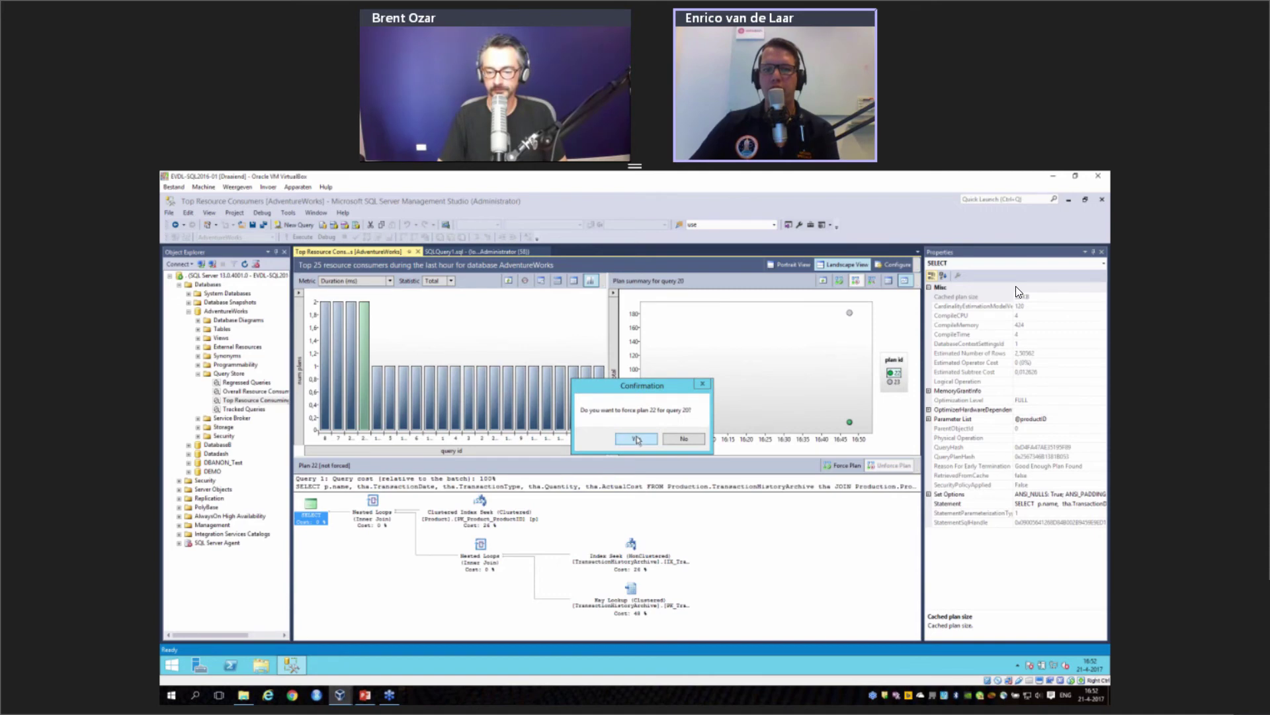
pyautogui.click(636, 439)
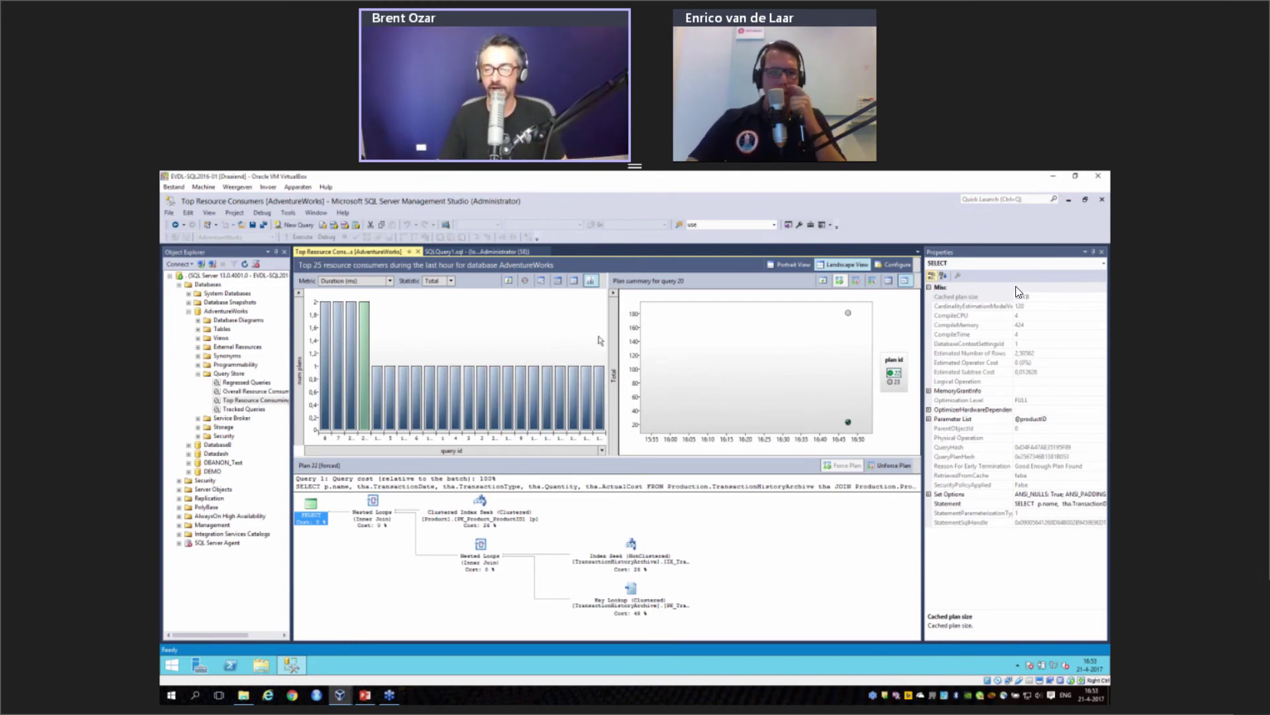
# Step: Add select * from sys.query_store_plan below the DROP ALL statement in SQLQuery1.sql and execute only that line
pyautogui.click(442, 253)
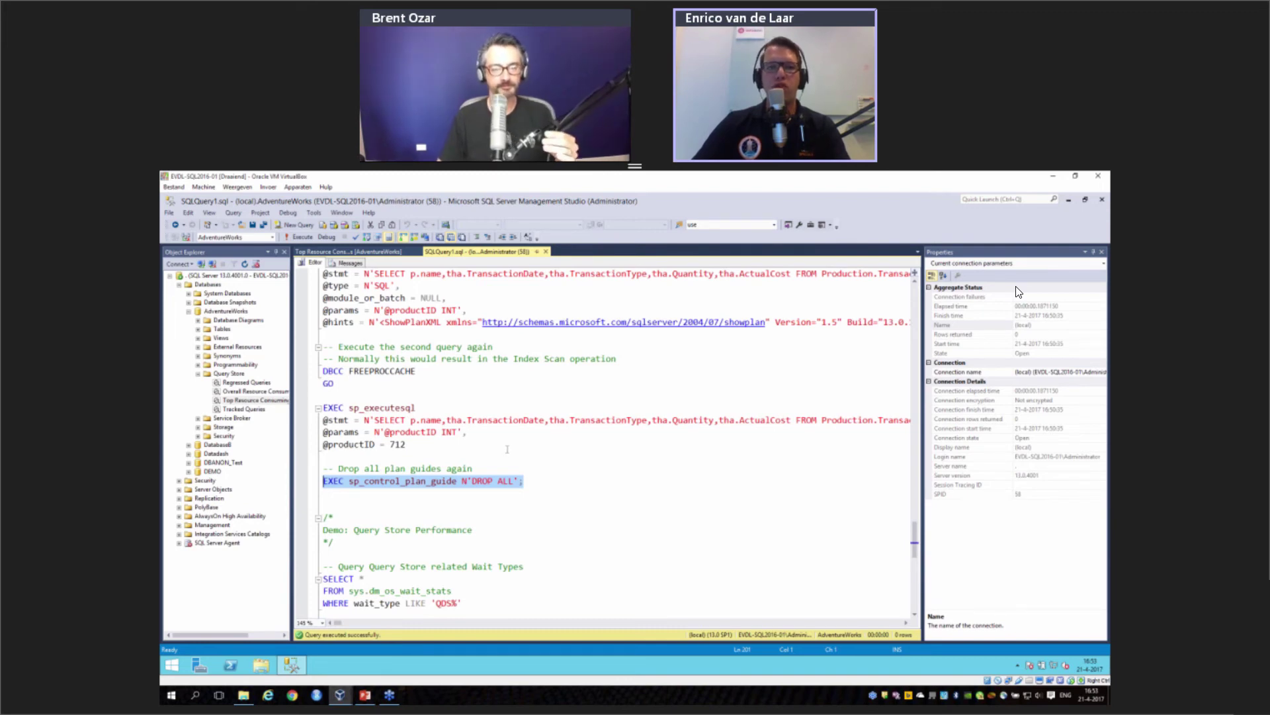
pyautogui.scroll(5, 507, 449)
pyautogui.scroll(-15, 507, 449)
pyautogui.scroll(2, 435, 434)
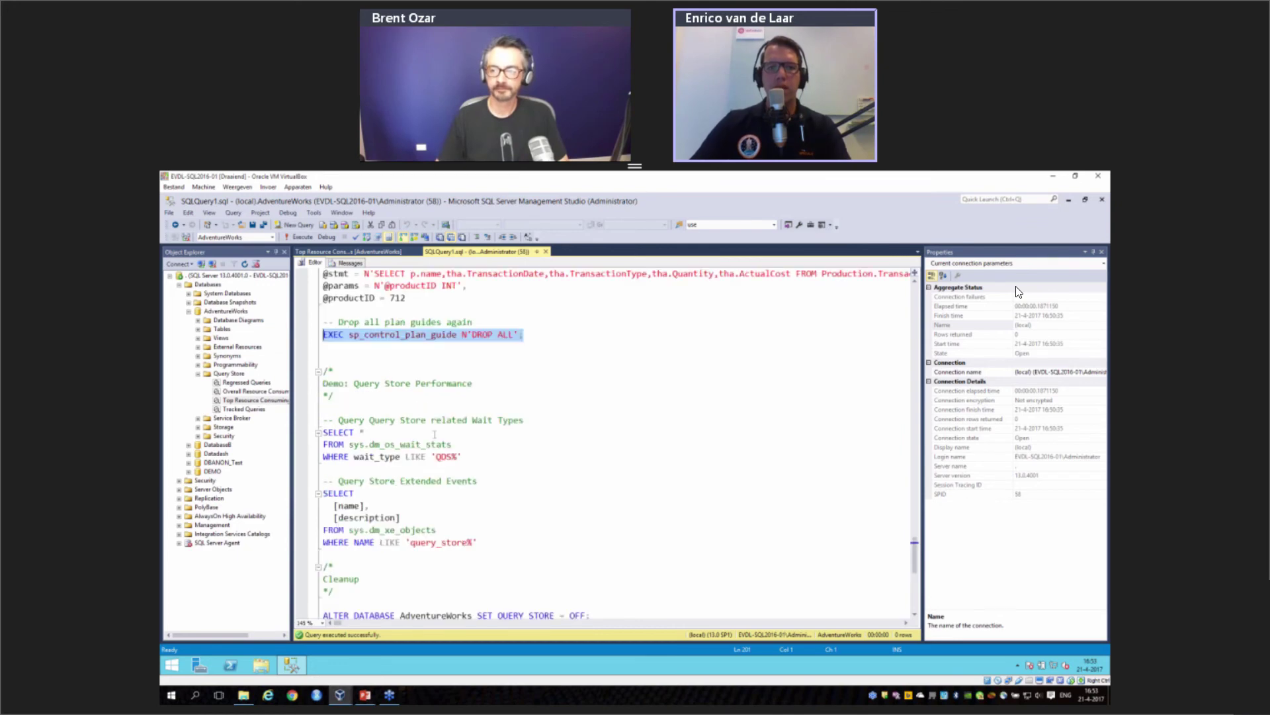
pyautogui.scroll(3, 435, 434)
pyautogui.click(545, 378)
pyautogui.press('Return')
pyautogui.press('Return')
pyautogui.write('sele')
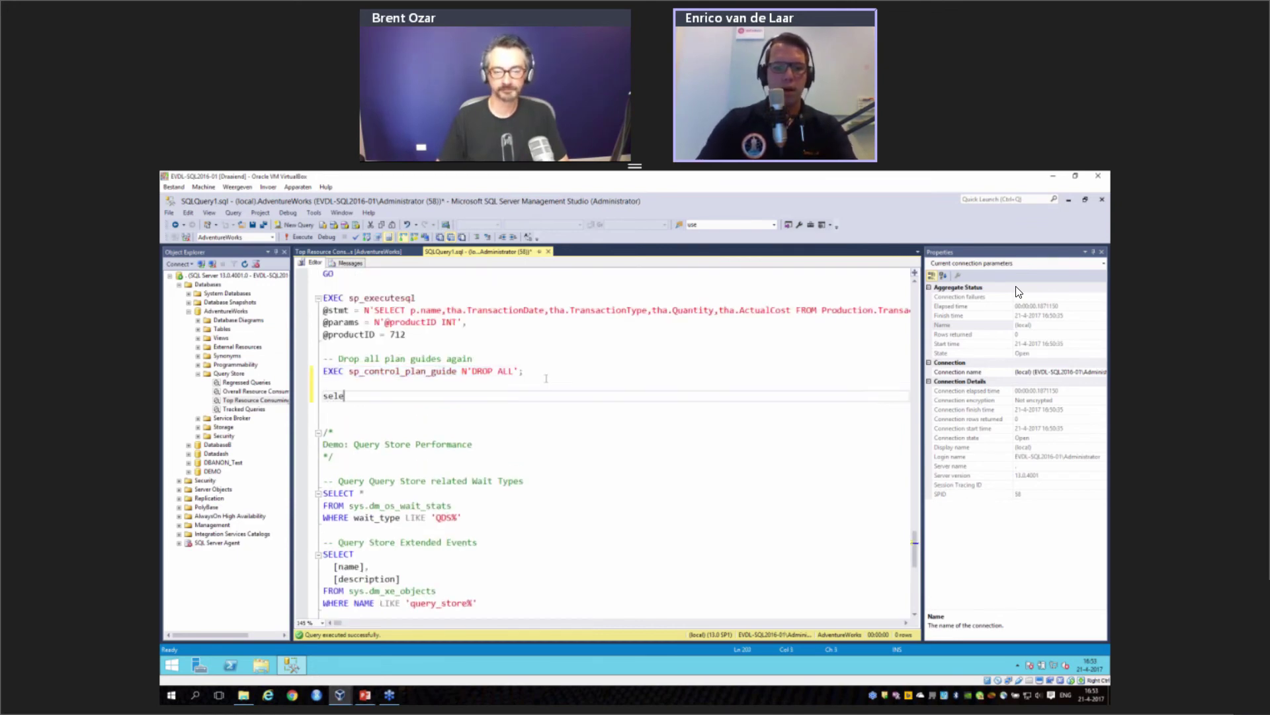
pyautogui.write('ct * from sys.q')
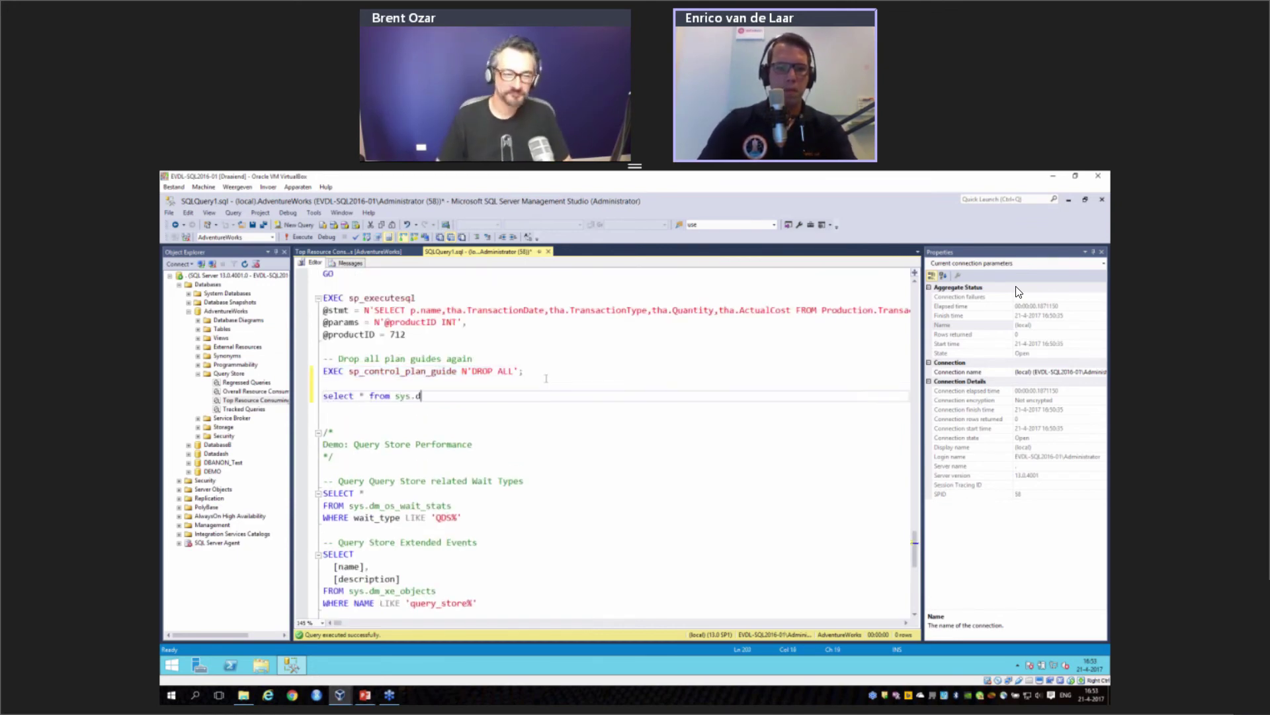
pyautogui.write('uery')
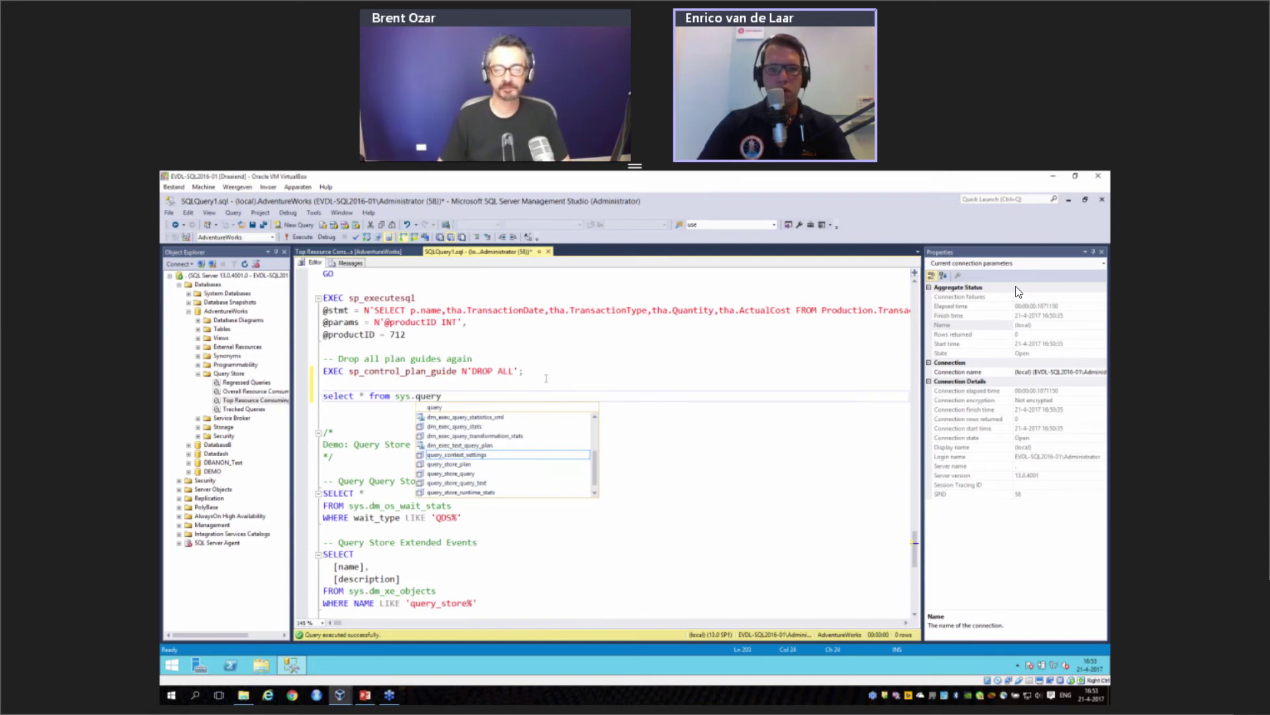
pyautogui.press('Down')
pyautogui.press('Tab')
pyautogui.tripleClick(552, 396)
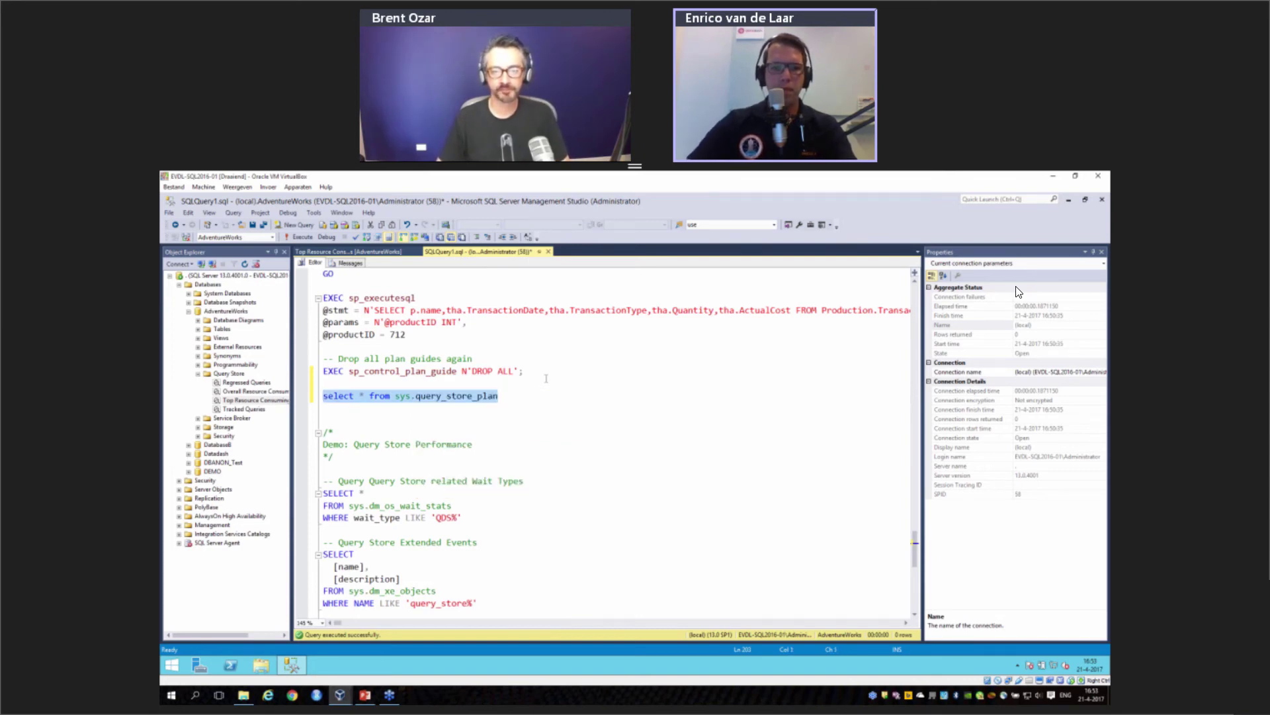
pyautogui.press('F5')
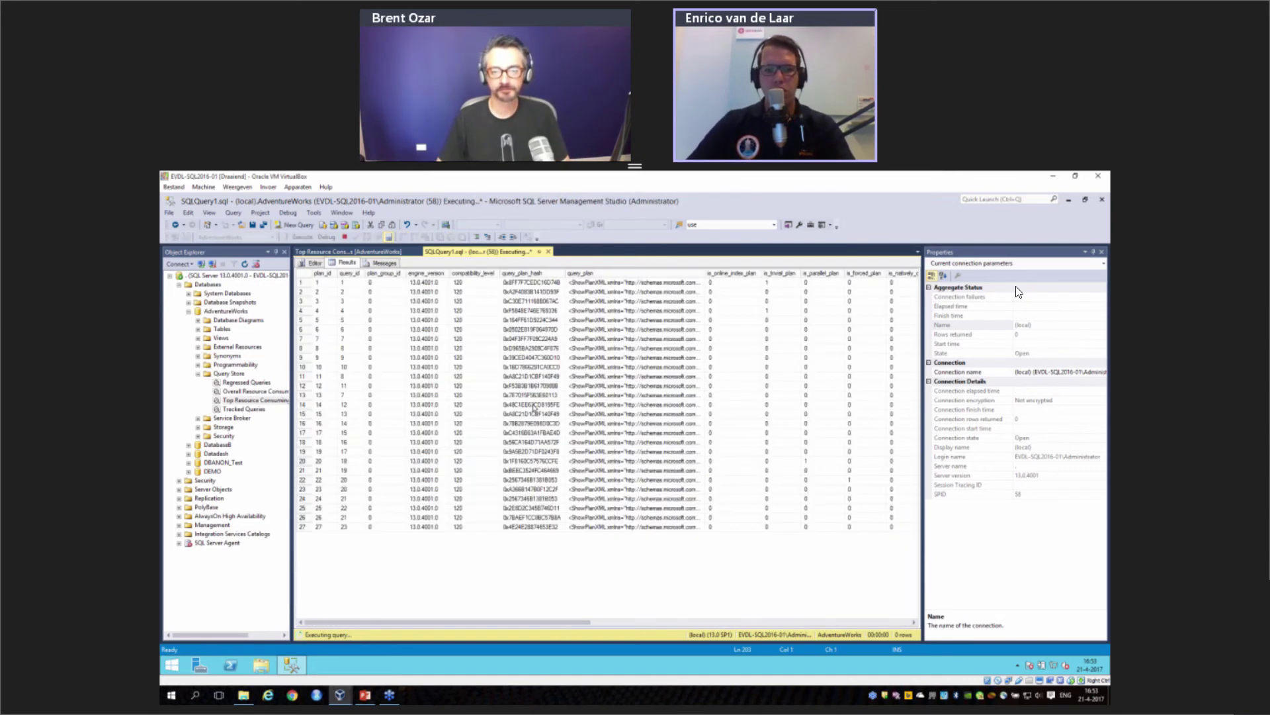
# Step: Highlight the is_forced_plan column in the query results and check it against query 20 in the Top Resource Consumers report
pyautogui.moveTo(466, 625); pyautogui.dragTo(568, 628)
pyautogui.click(667, 273)
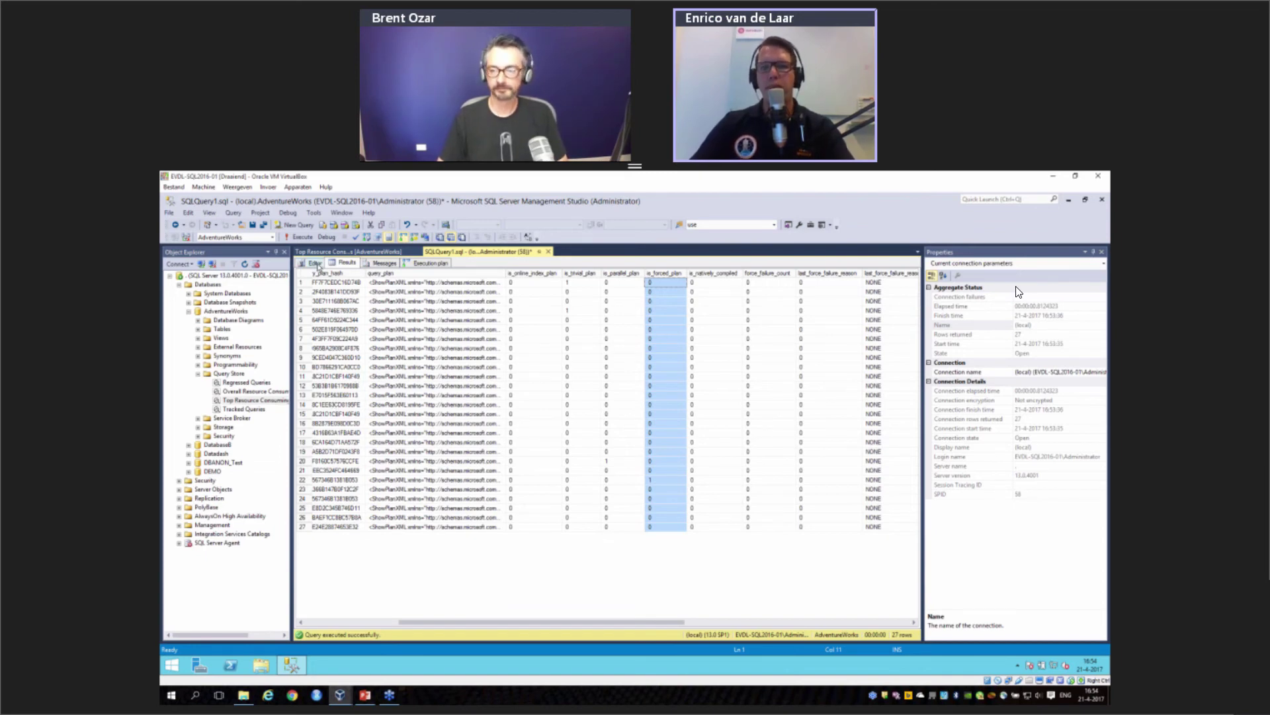
pyautogui.click(348, 251)
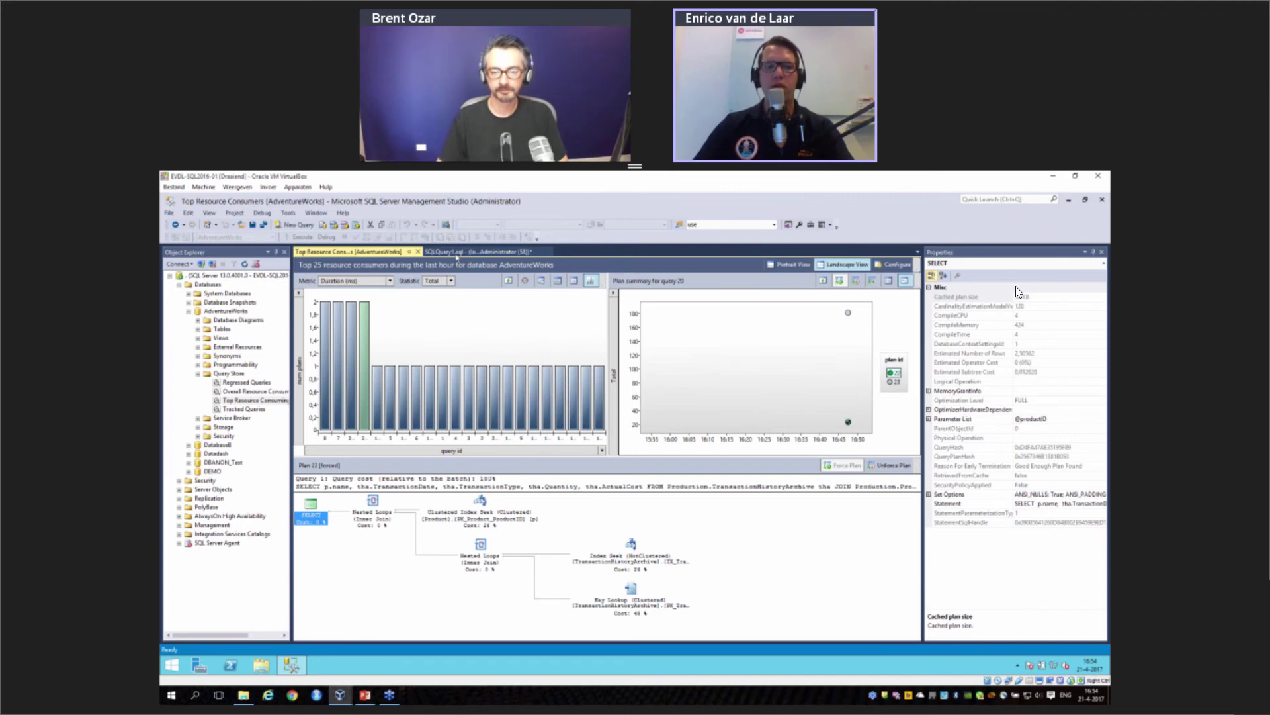
pyautogui.click(456, 252)
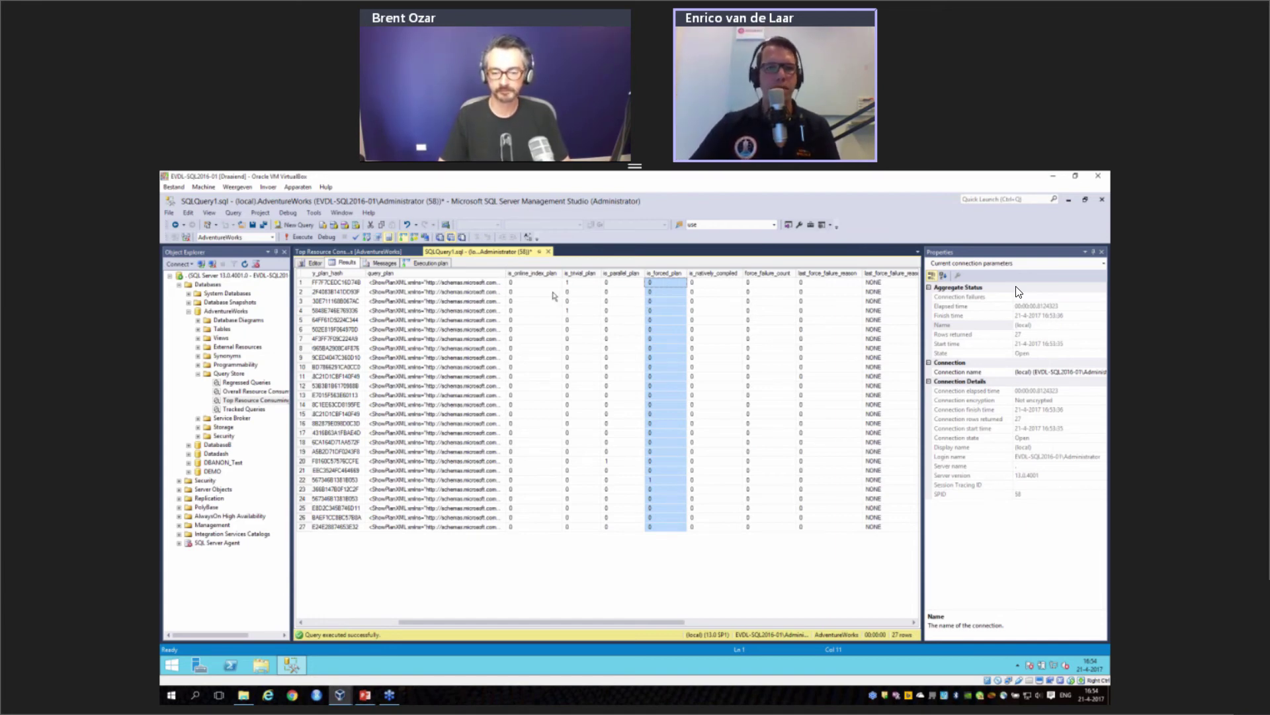
# Step: Return to the Top Resource Consumers report and remove the forcing of plan 22 from query 20
pyautogui.click(321, 251)
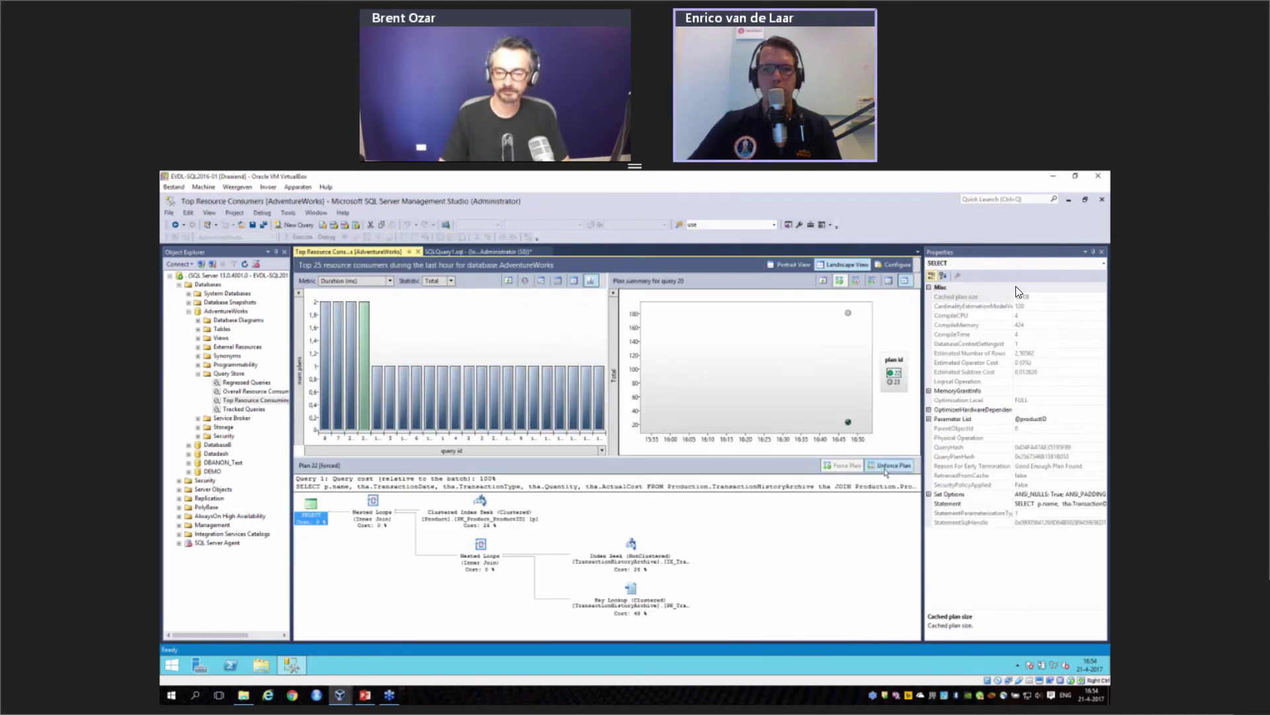
pyautogui.click(888, 466)
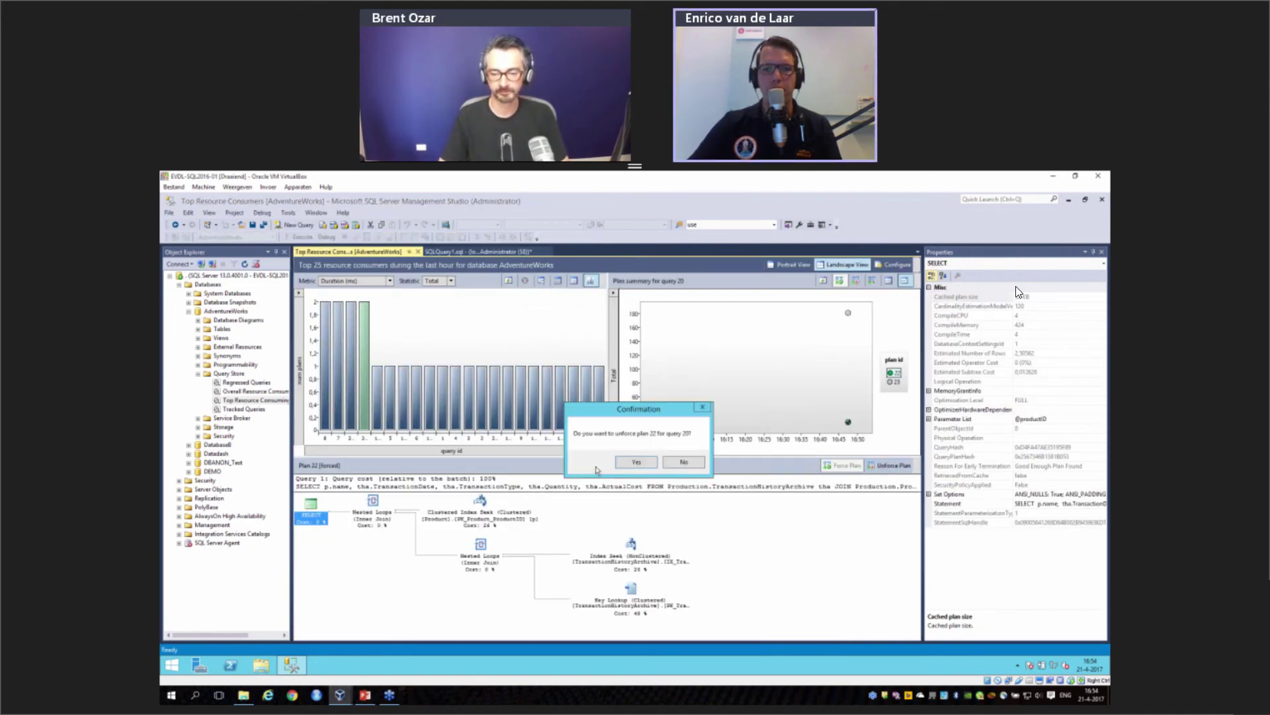
pyautogui.click(636, 462)
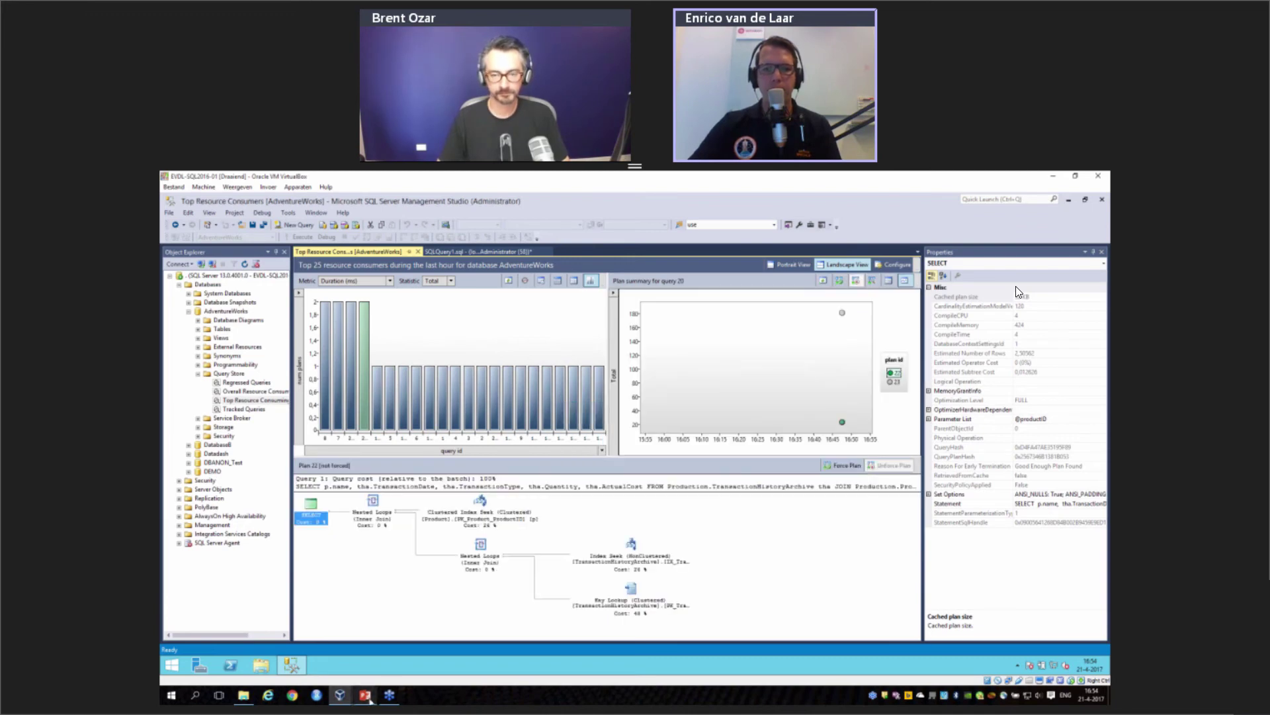
# Step: Switch to PowerPoint, start the slide show at the Plan Forcing slide and advance to Query Store performance considerations
pyautogui.moveTo(369, 698)
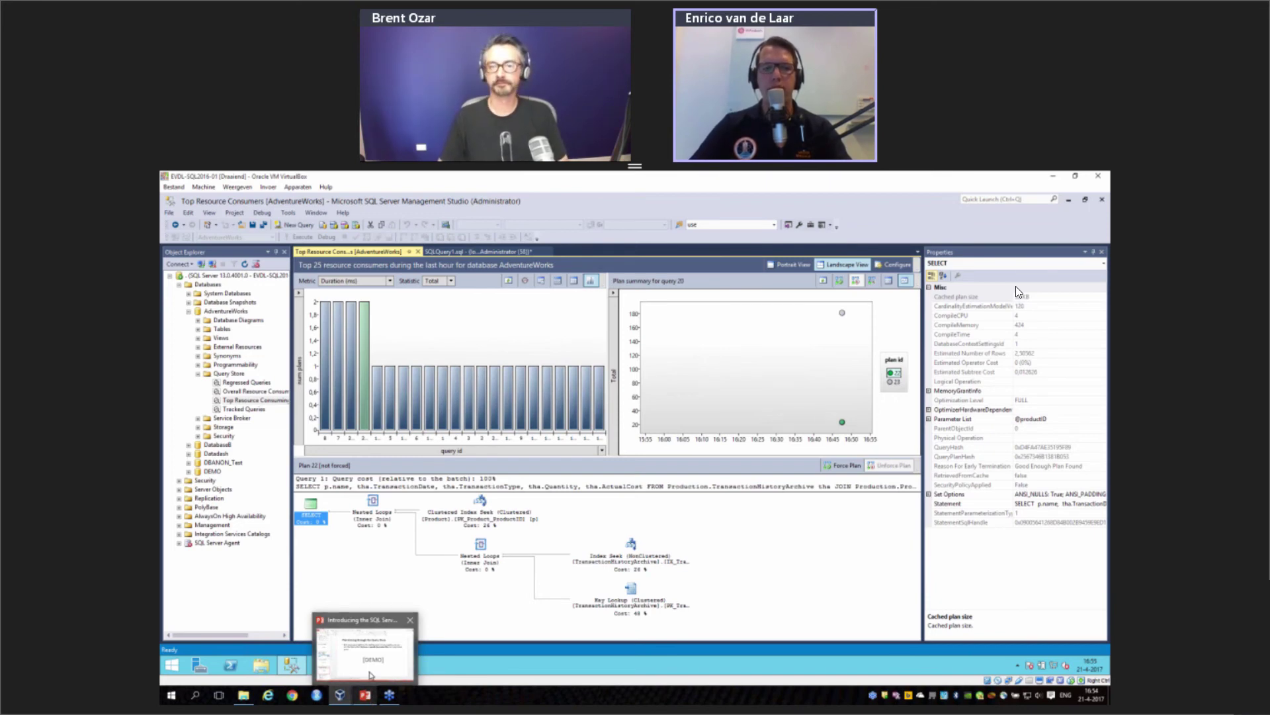
pyautogui.click(369, 672)
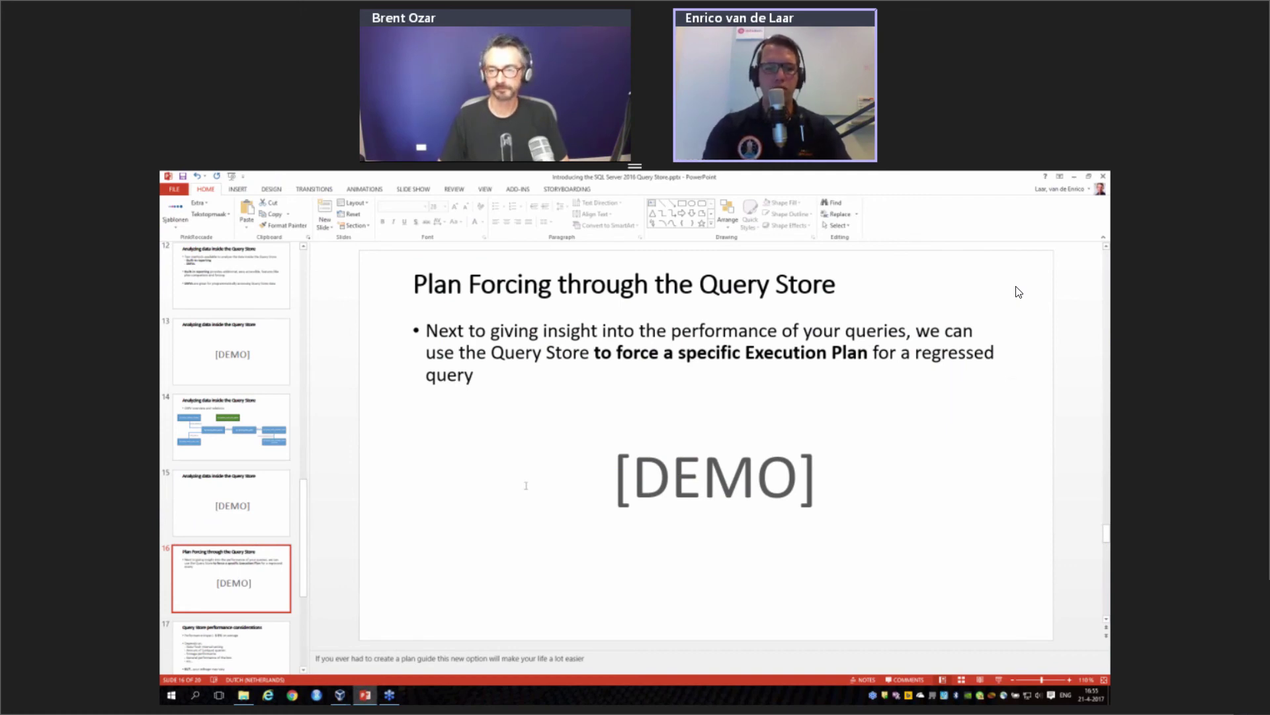
pyautogui.hotkey('shift', 'F5')
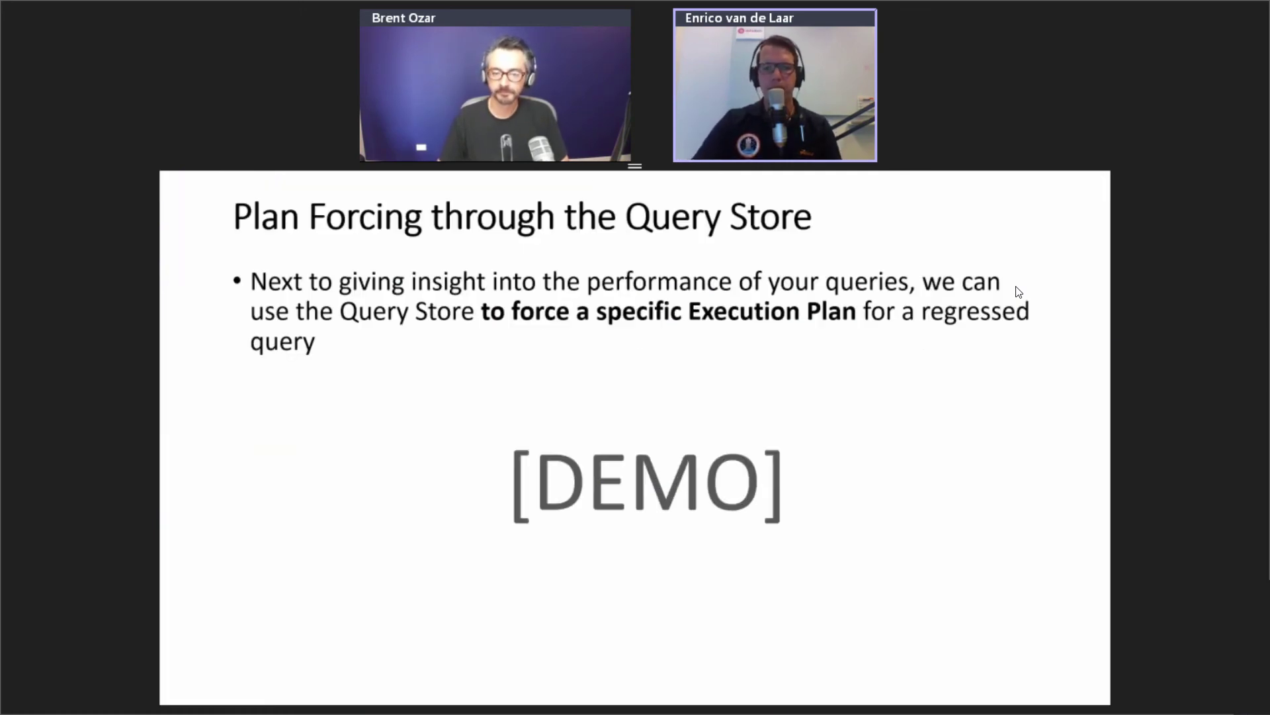
pyautogui.press('Right')
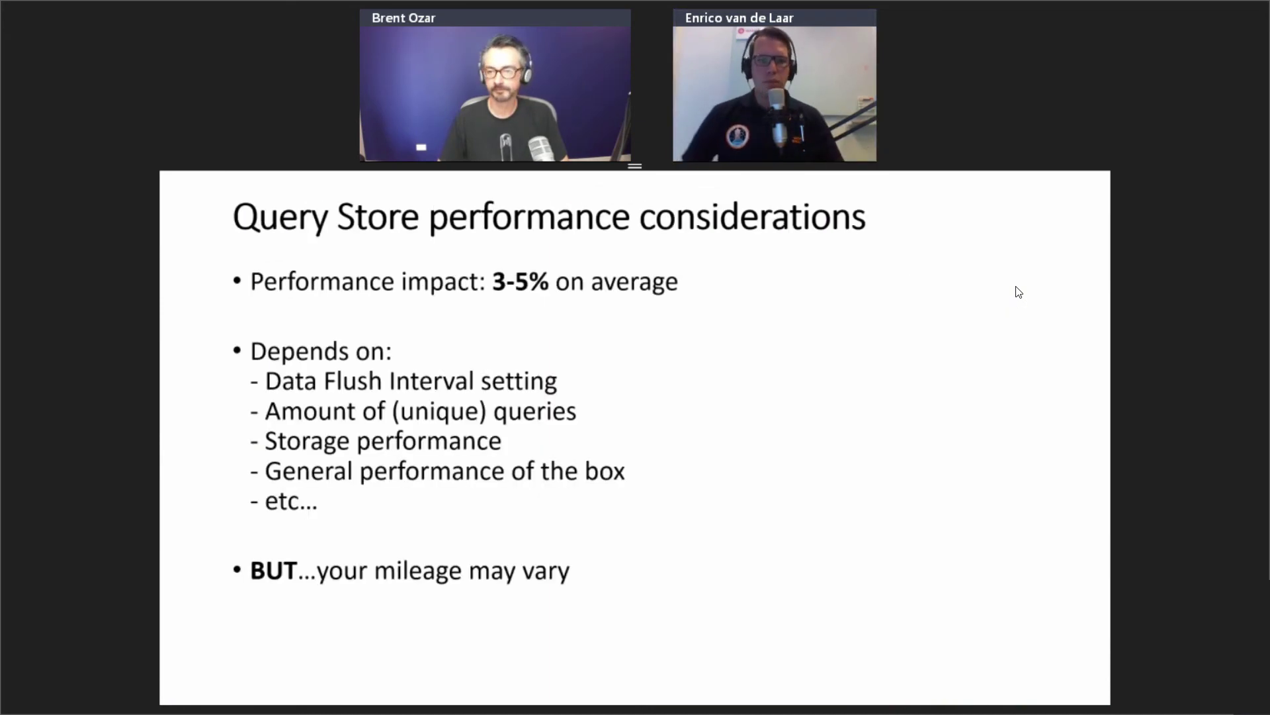
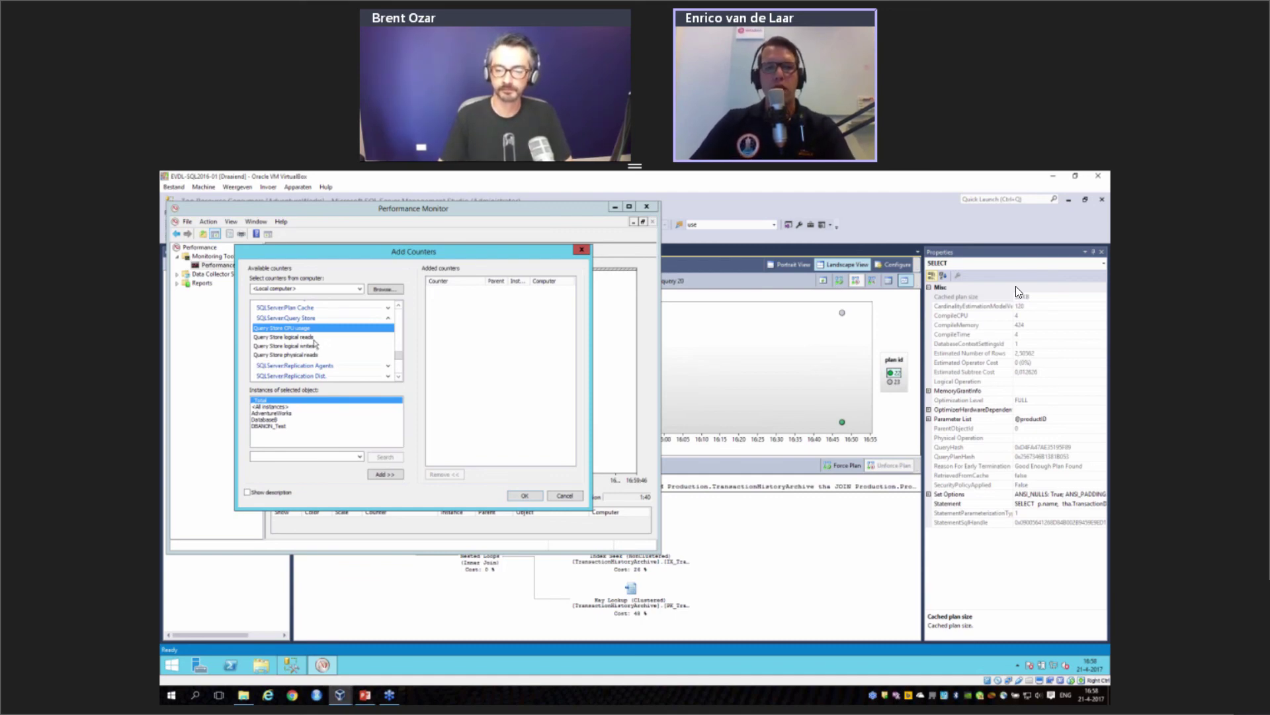
# Step: Review the SQLServer:Query Store counters for logical reads, logical writes, physical reads and CPU usage, then close Performance Monitor without adding any
pyautogui.click(314, 338)
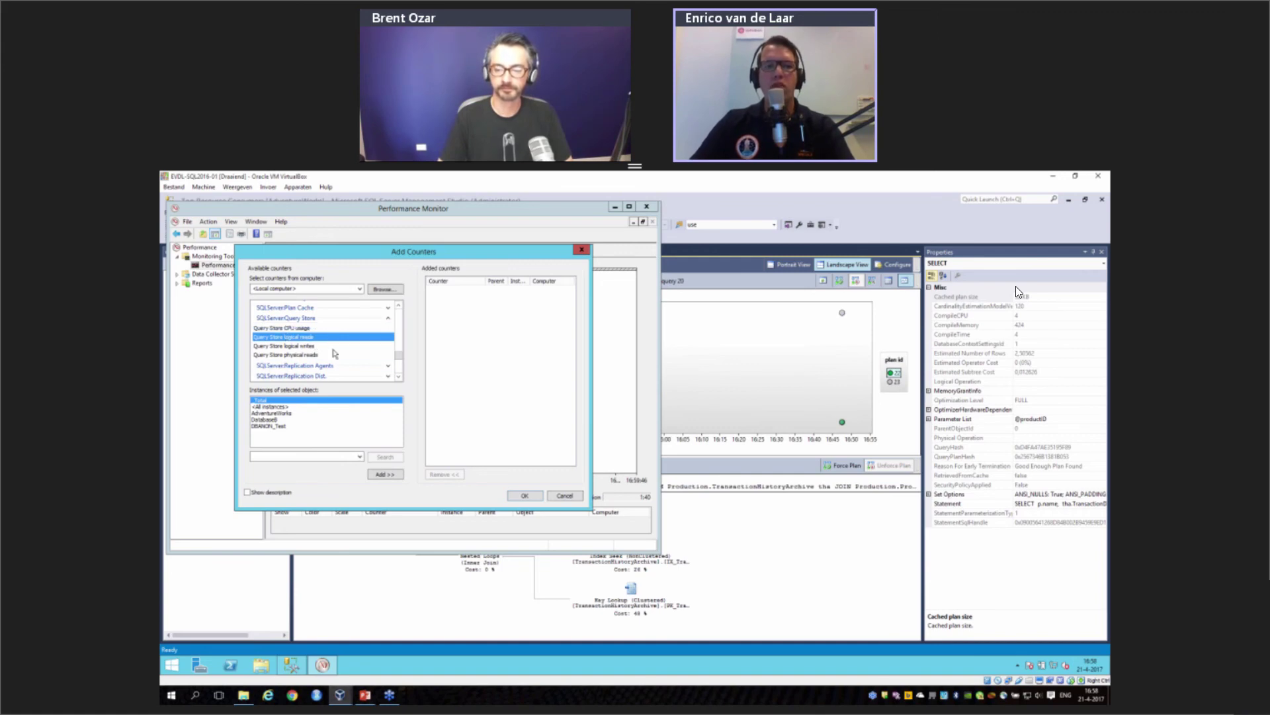
pyautogui.click(312, 346)
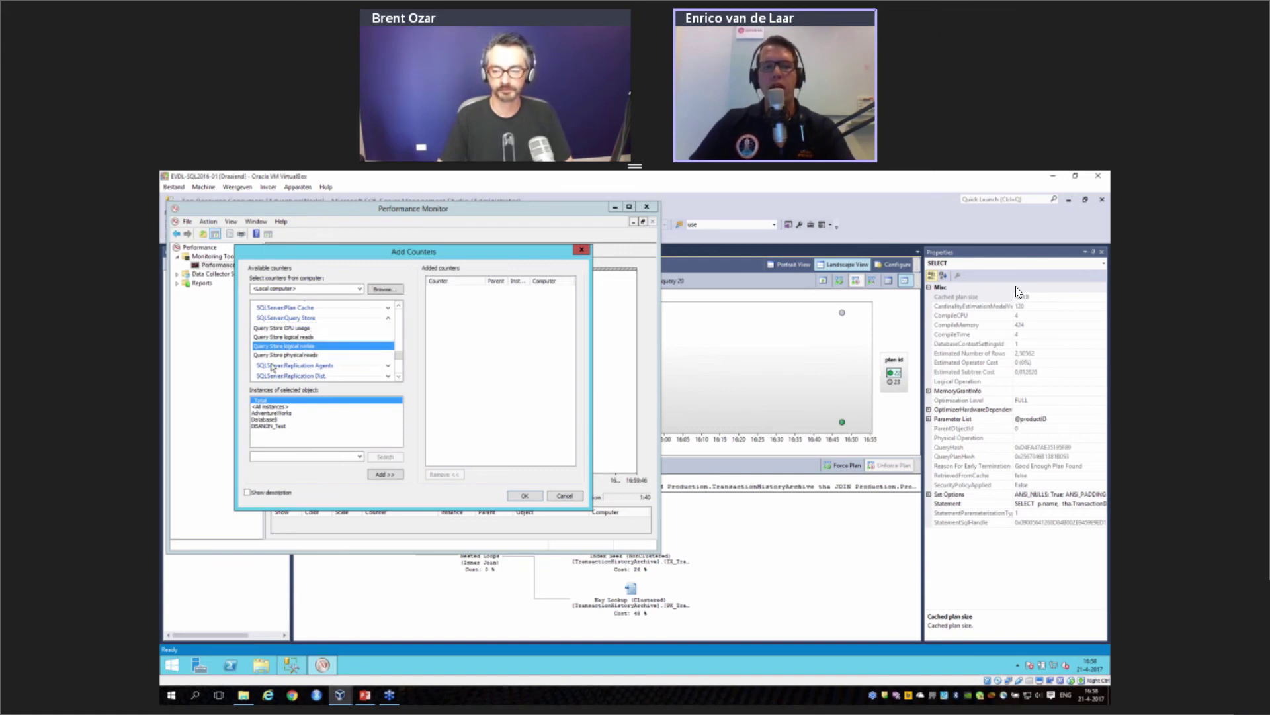
pyautogui.click(293, 355)
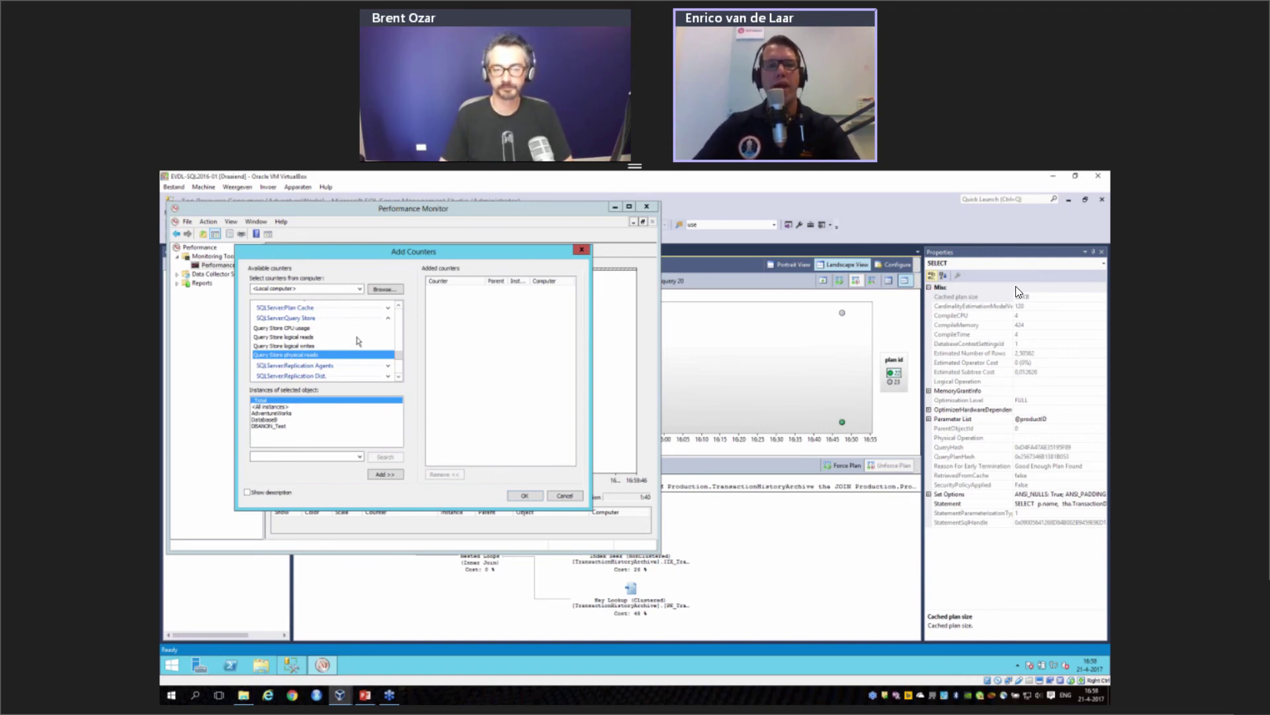
pyautogui.click(304, 329)
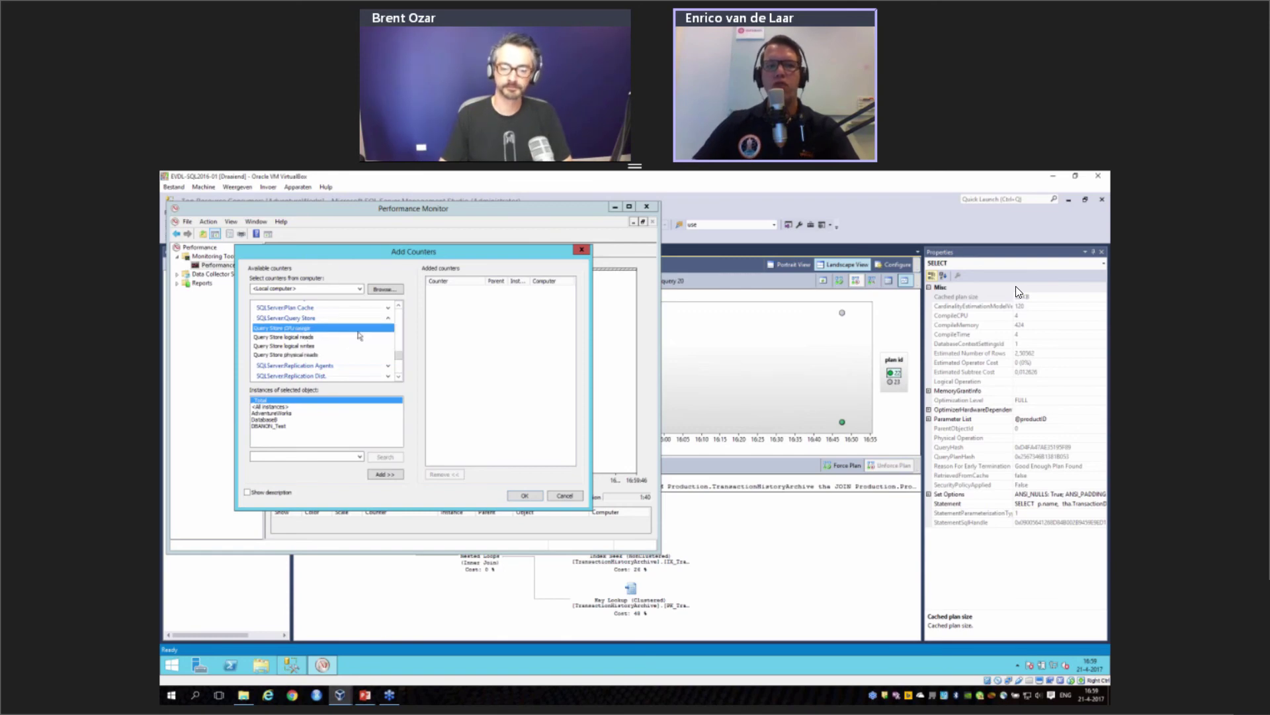
pyautogui.click(580, 249)
pyautogui.click(647, 206)
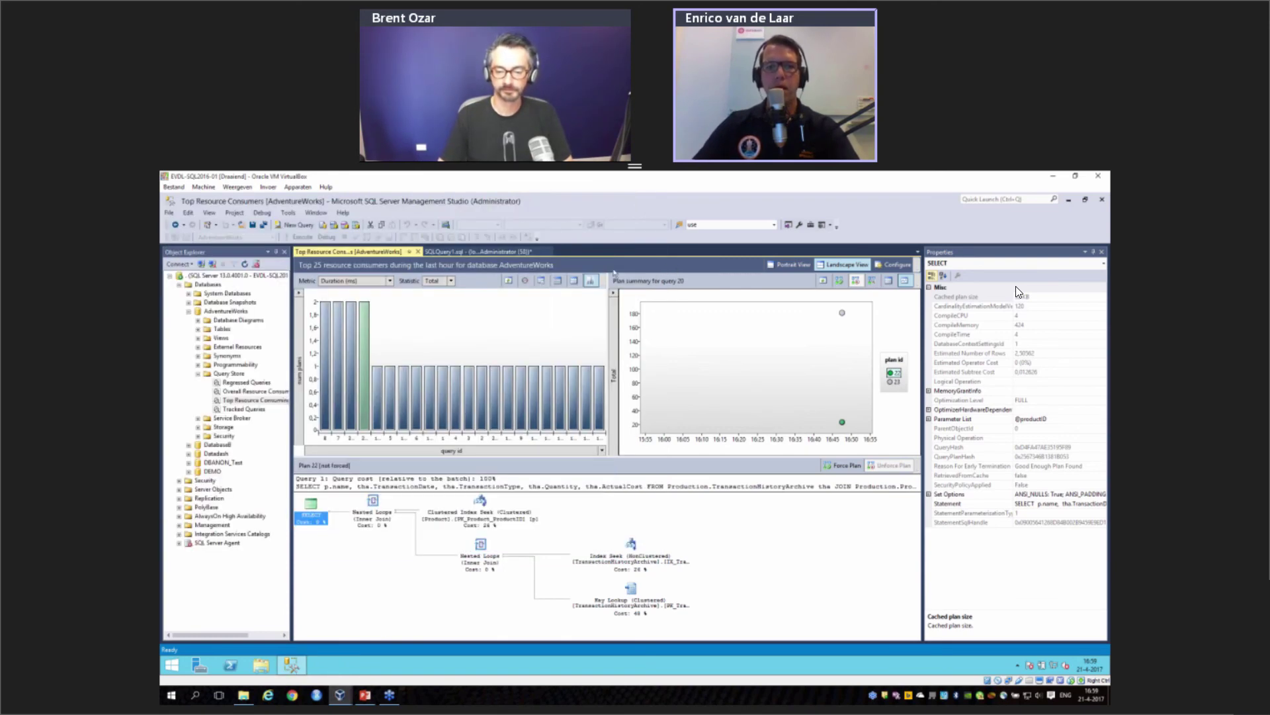
# Step: In SQLQuery1.sql, execute only the sys.dm_os_wait_stats query that filters wait types on 'QDS%'
pyautogui.click(490, 252)
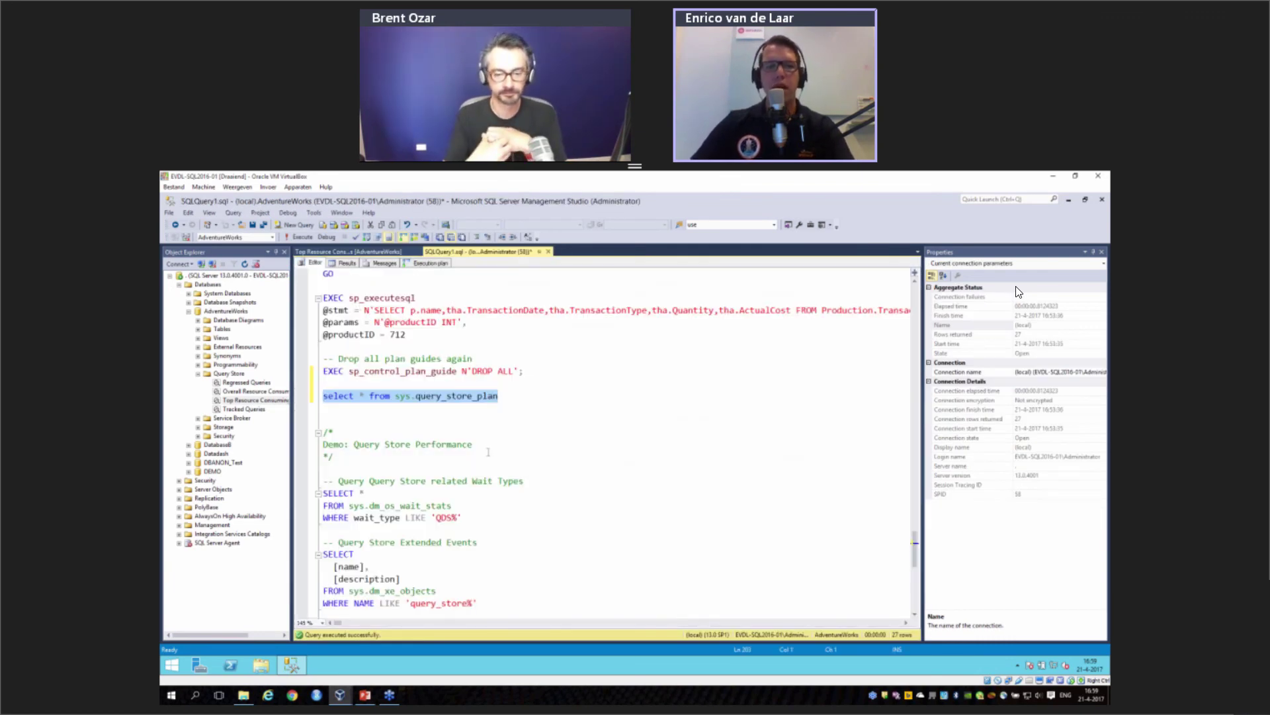
pyautogui.scroll(-3, 489, 452)
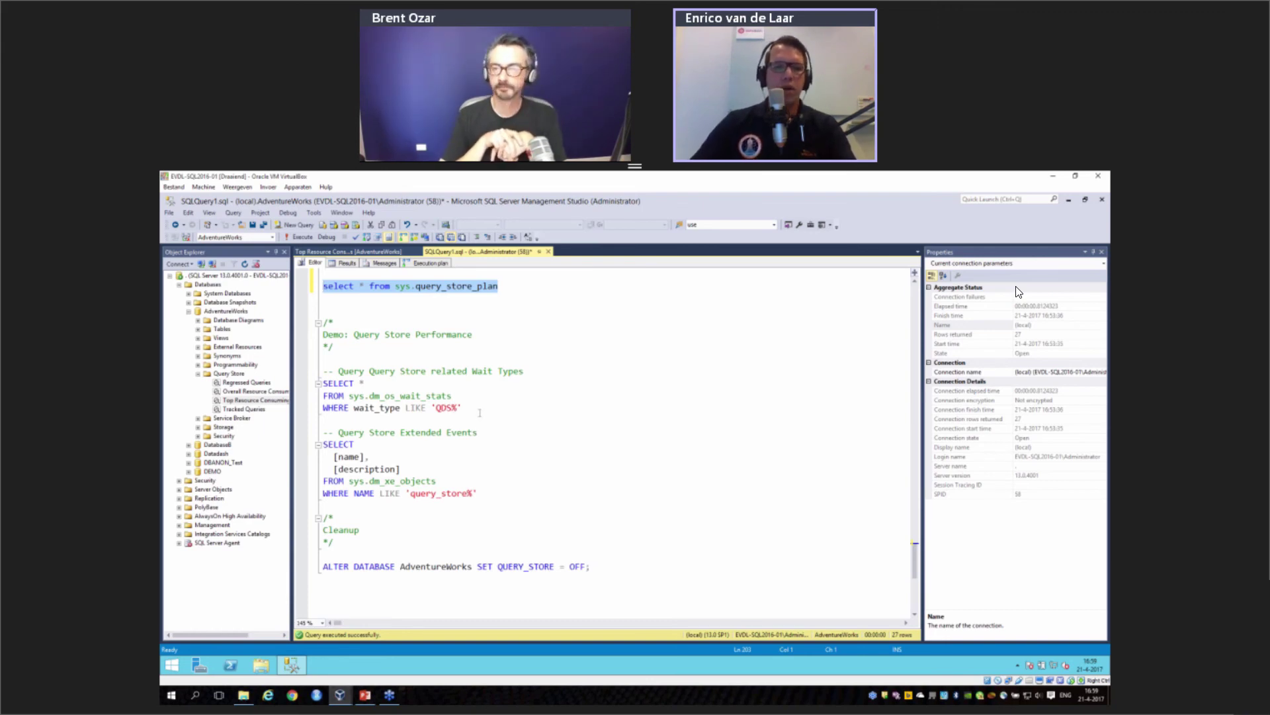
pyautogui.moveTo(480, 409); pyautogui.dragTo(305, 388)
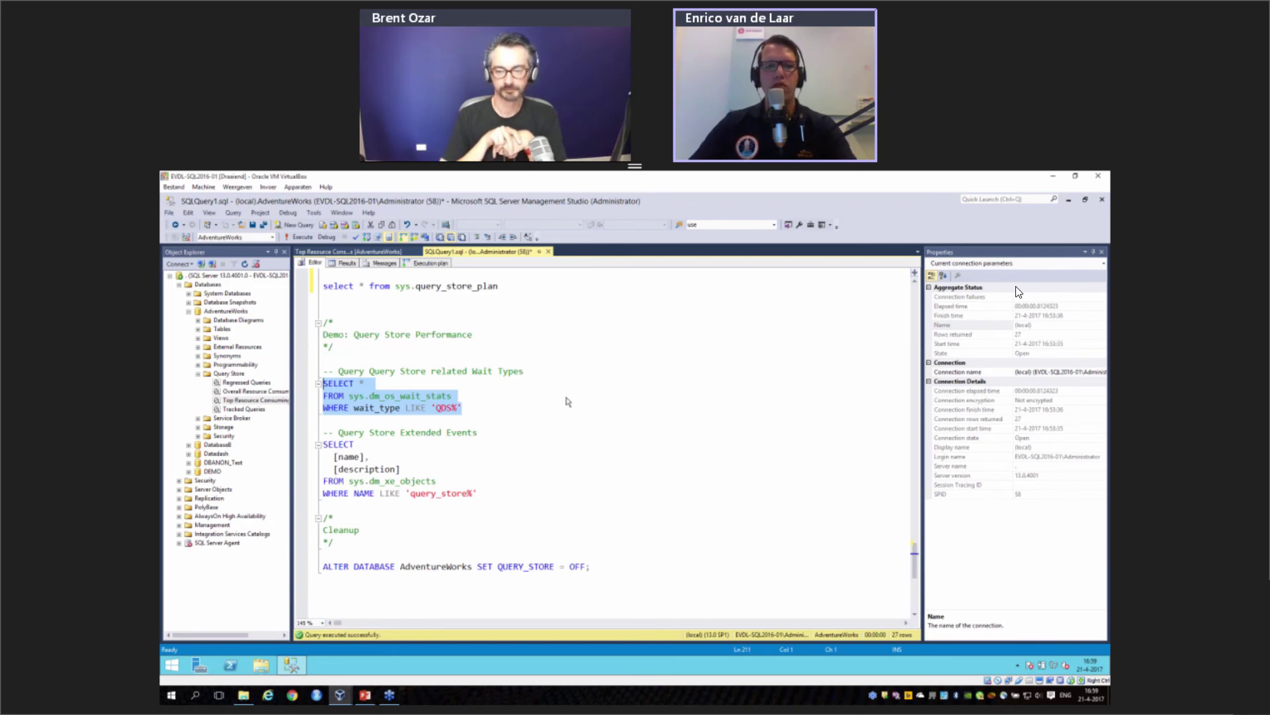
pyautogui.press('F5')
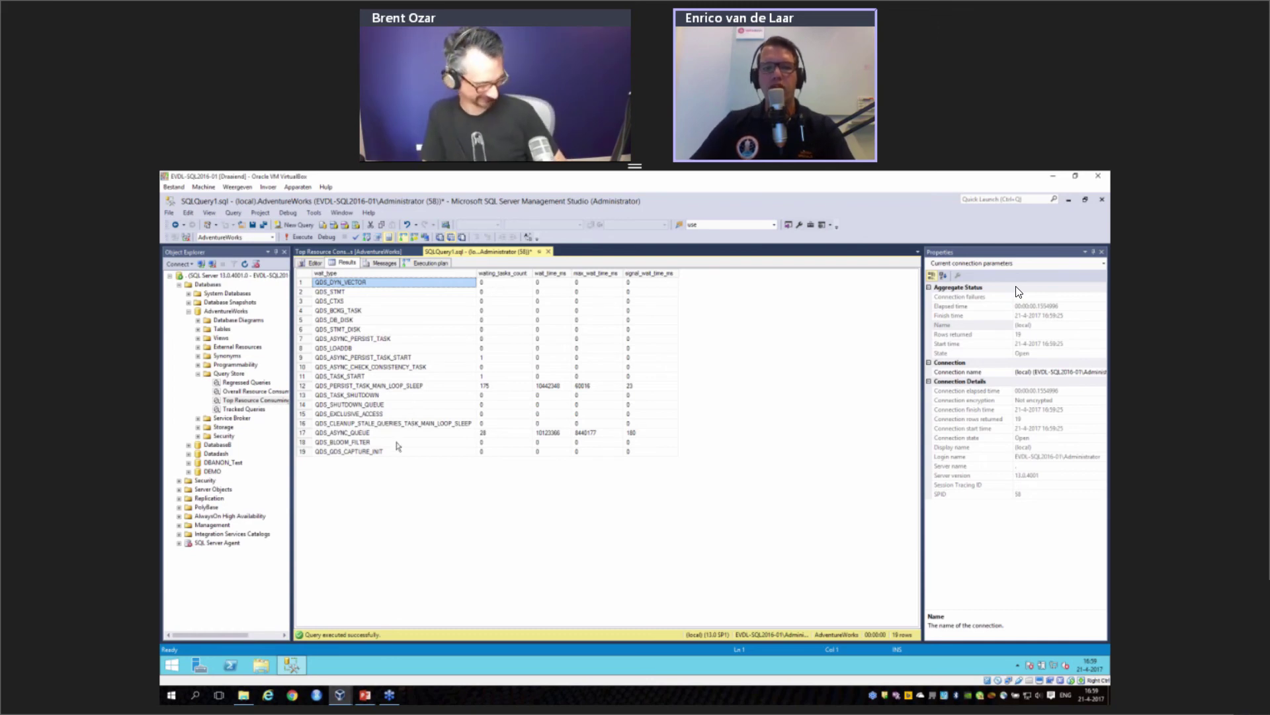
# Step: Highlight the QDS_PERSIST_TASK_MAIN_LOOP_SLEEP and QDS_ASYNC_QUEUE wait types together in the query results
pyautogui.click(313, 433)
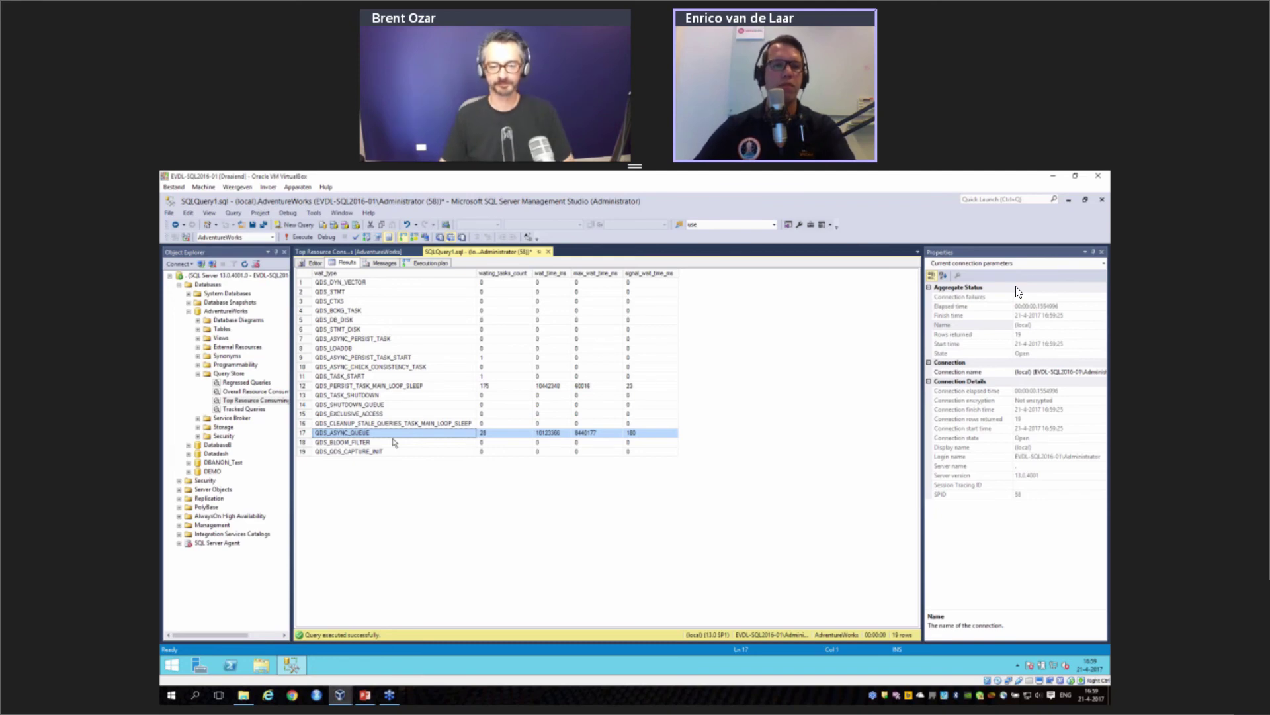
pyautogui.press('Up')
pyautogui.press('Up')
pyautogui.press('Up')
pyautogui.press('Up')
pyautogui.press('Up')
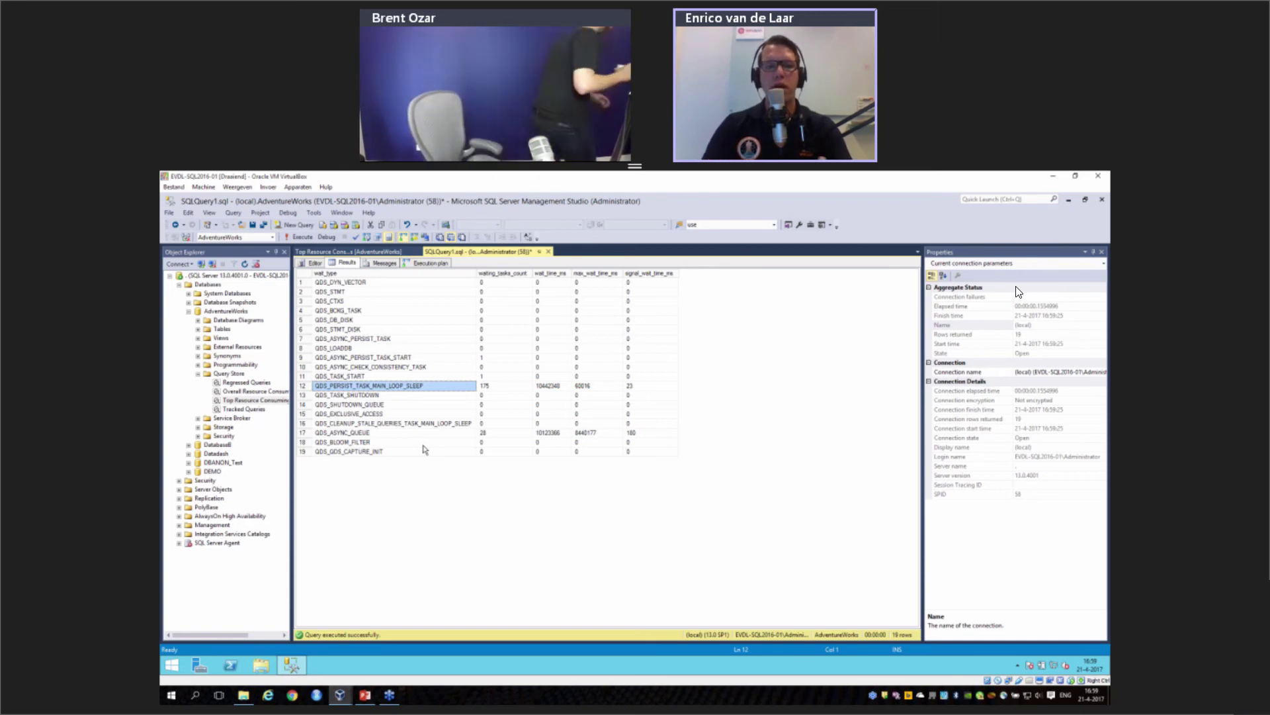
pyautogui.keyDown('ctrl'); pyautogui.click(387, 433); pyautogui.keyUp('ctrl')
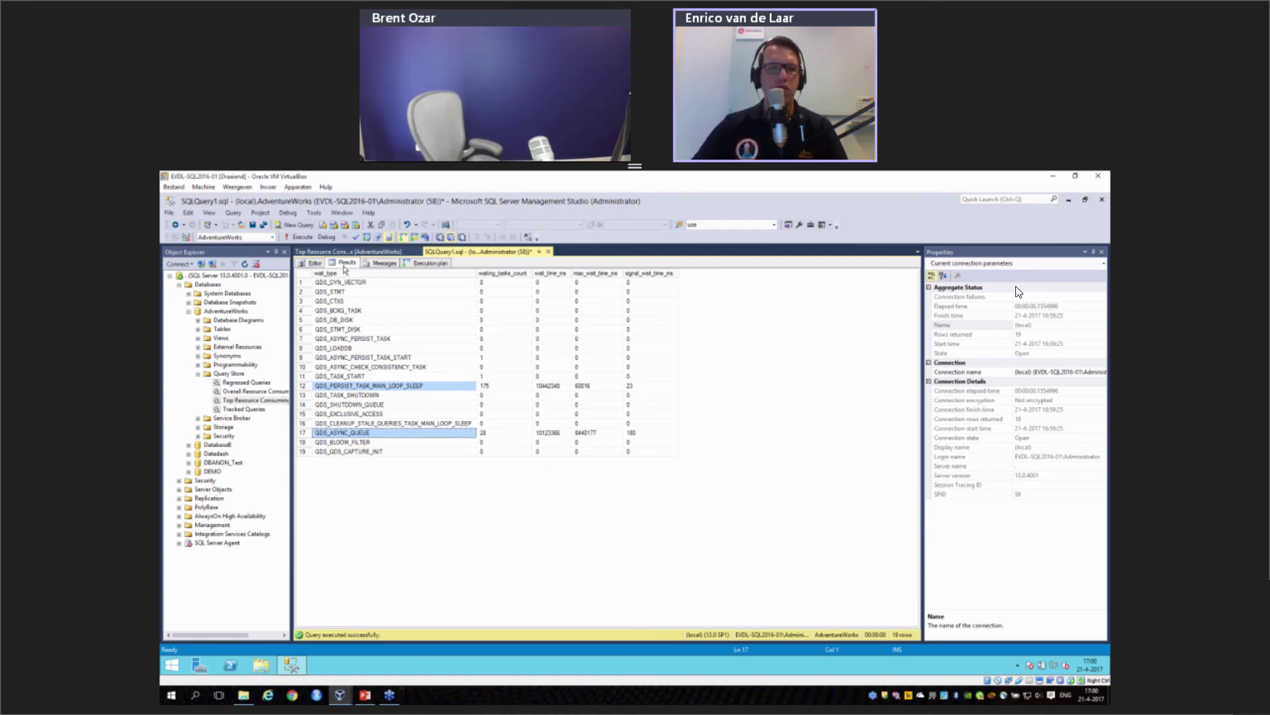
# Step: Execute only the sys.dm_xe_objects query for 'query_store%' events and widen the description column to fit its text
pyautogui.click(315, 264)
pyautogui.click(483, 491)
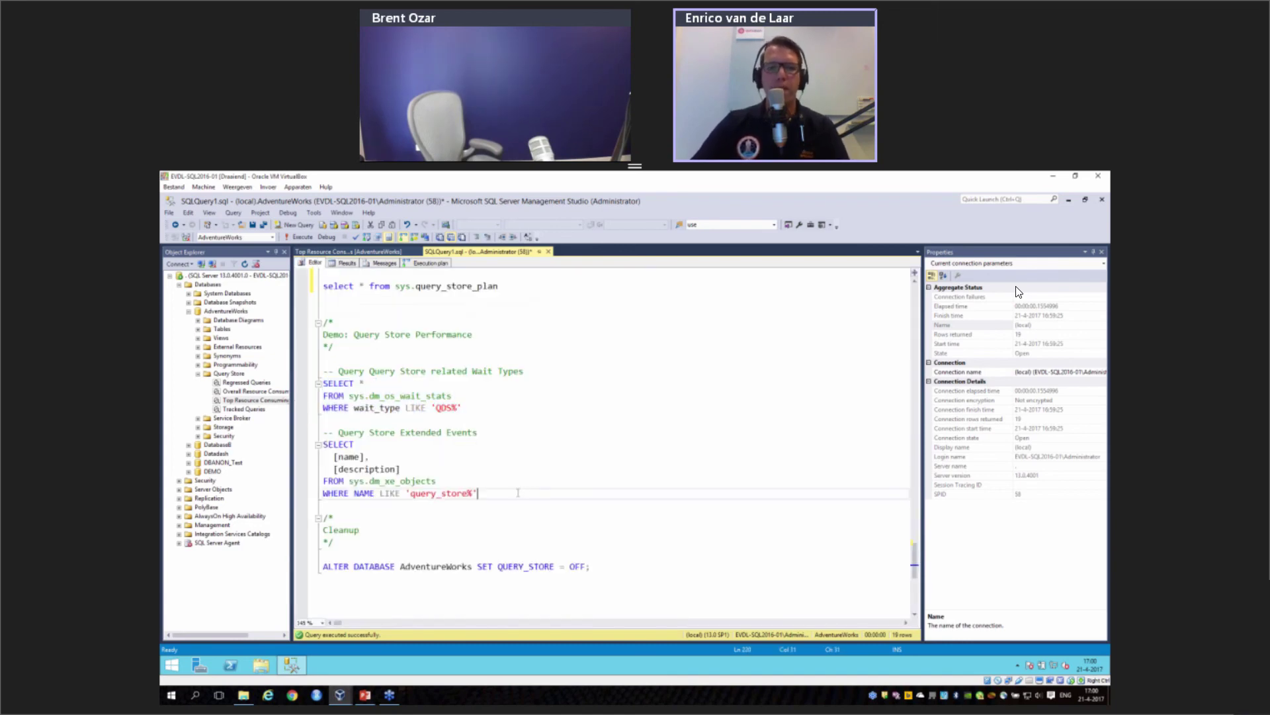
pyautogui.moveTo(485, 493); pyautogui.dragTo(301, 452)
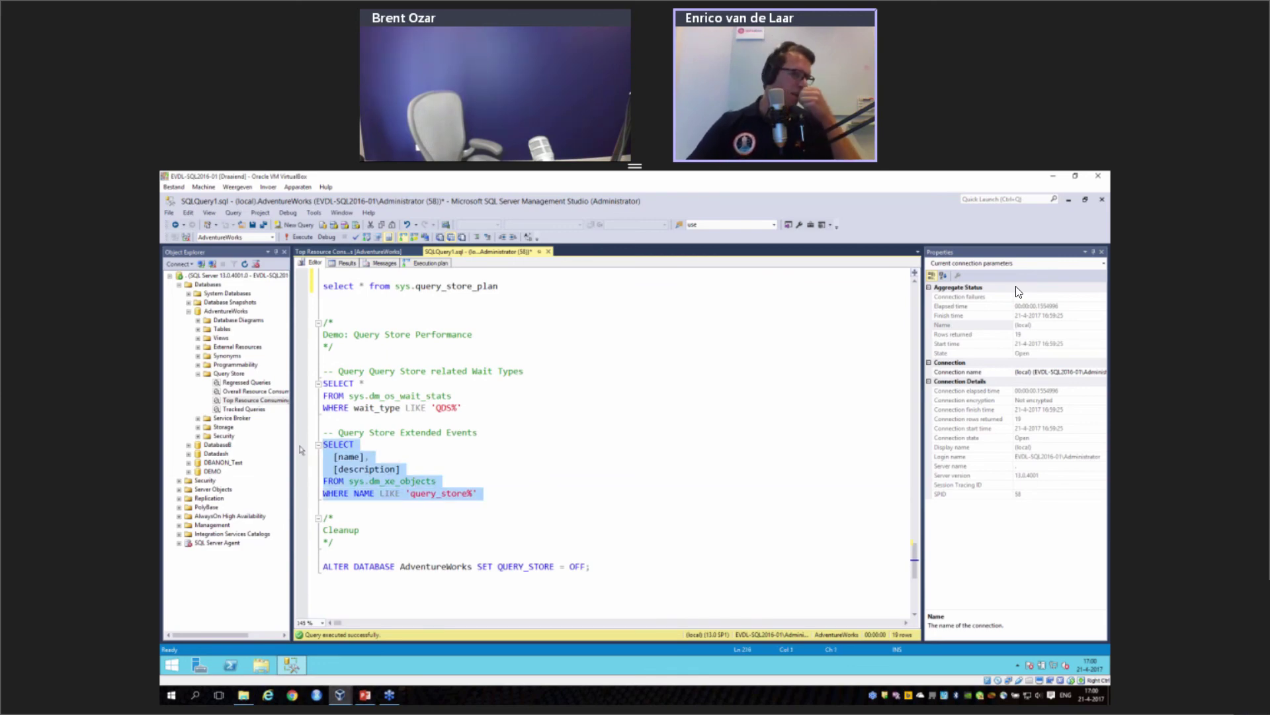
pyautogui.click(301, 237)
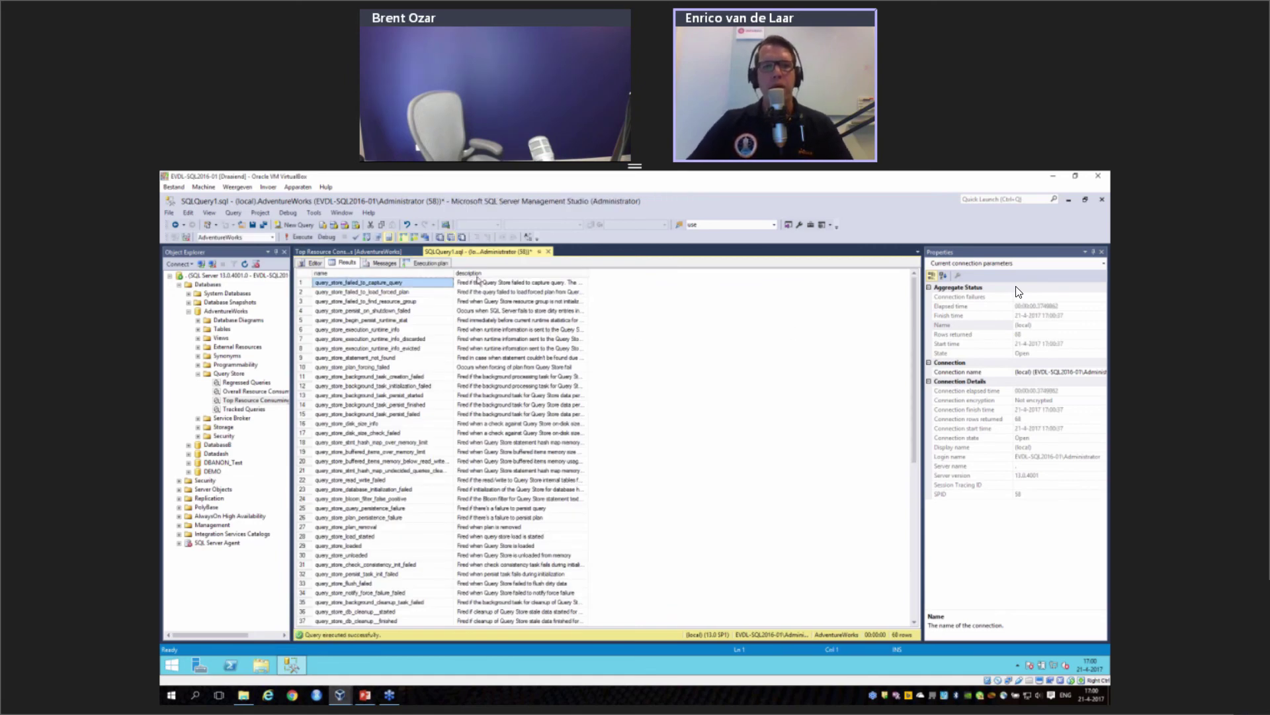
pyautogui.doubleClick(588, 272)
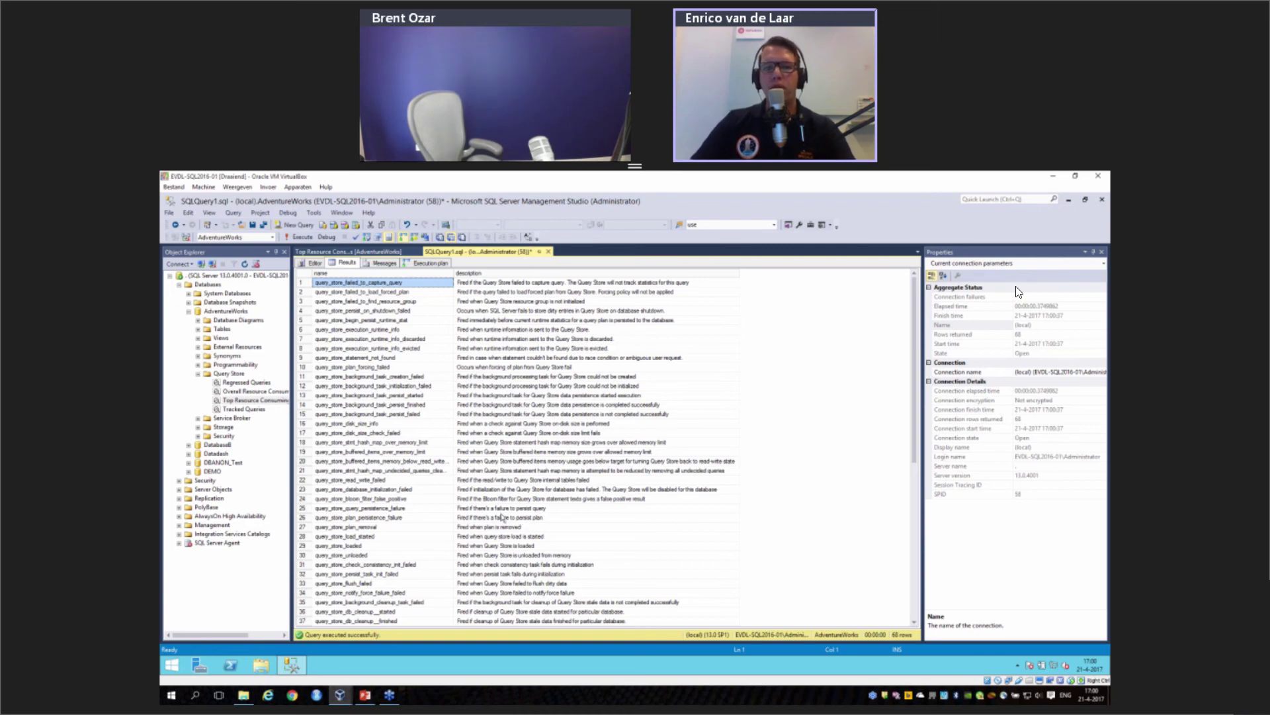
# Step: Examine the Query Store extended events, including query_store_read_write_failed and query_store_plan_forcing_failed, and return to the query script
pyautogui.click(377, 481)
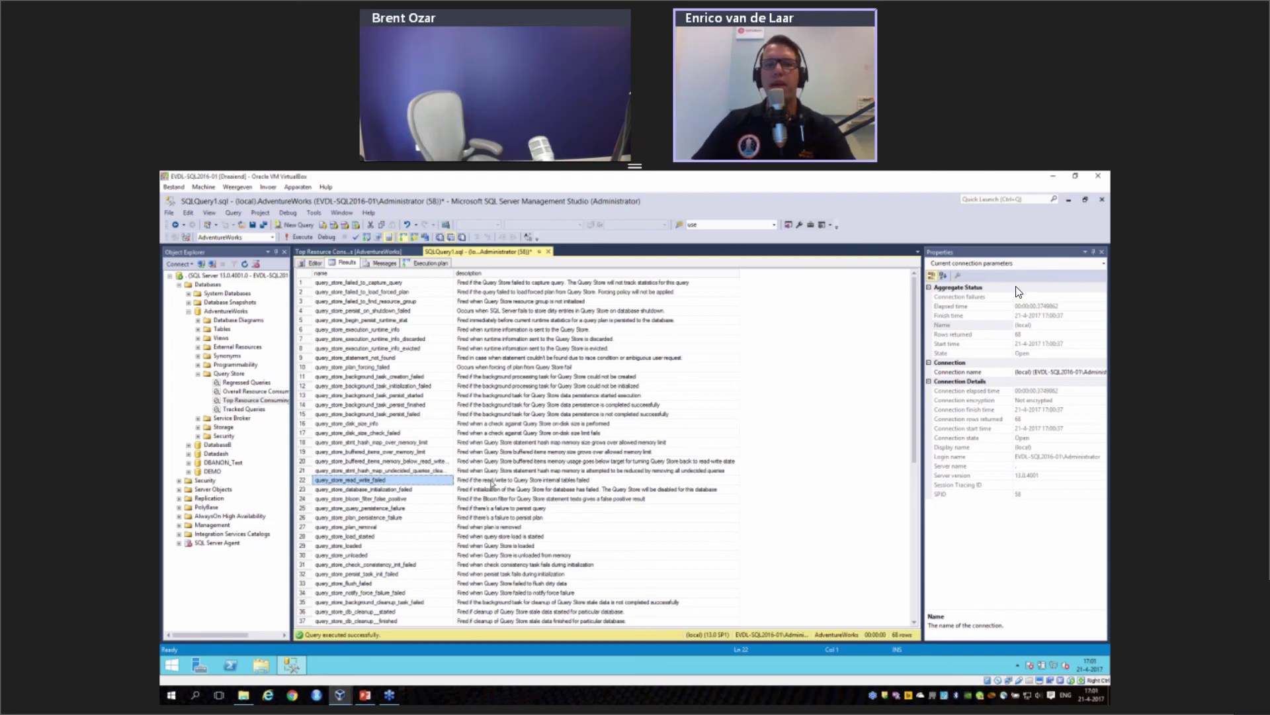
pyautogui.click(376, 368)
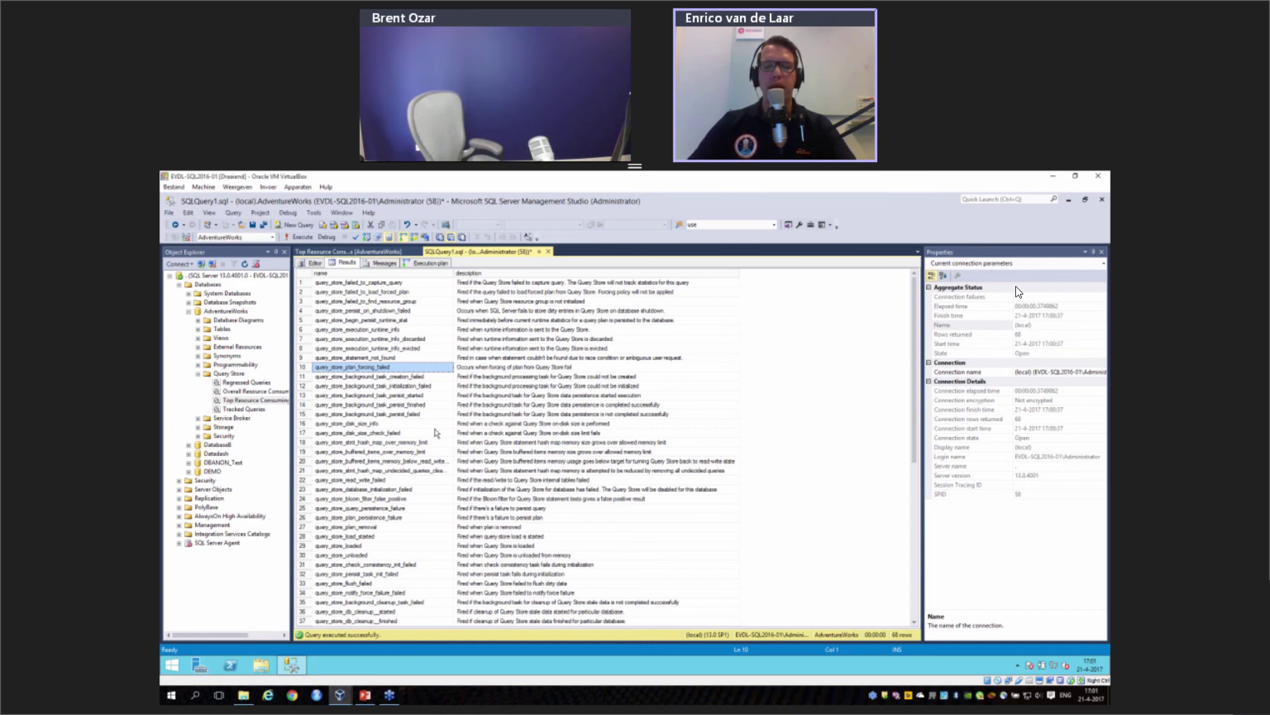
pyautogui.scroll(-1, 436, 433)
pyautogui.scroll(-4, 436, 433)
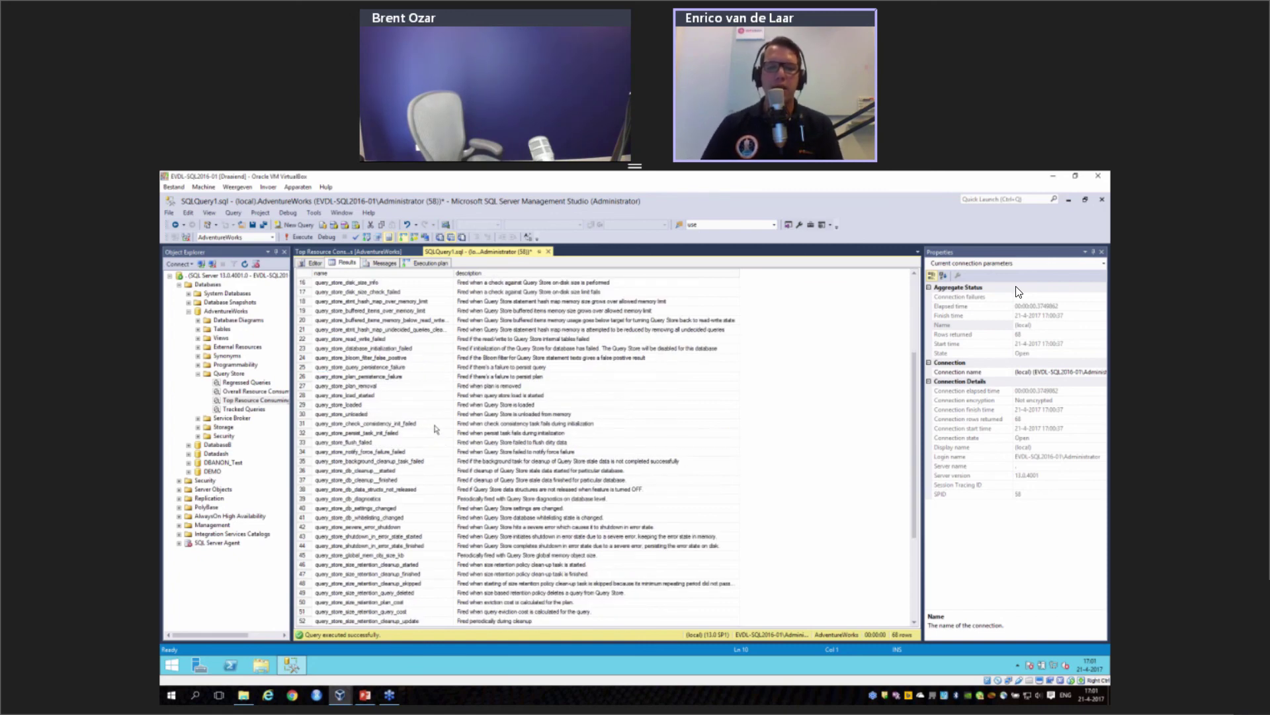
pyautogui.scroll(-1, 436, 429)
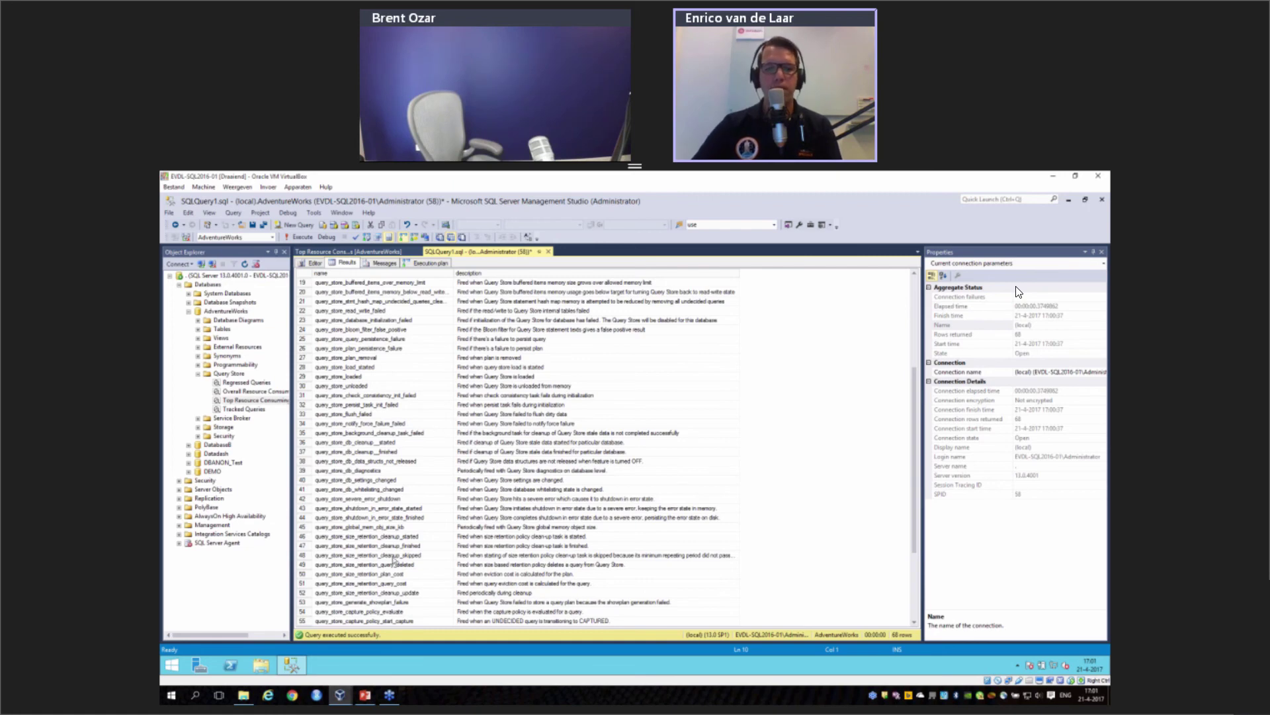
pyautogui.scroll(-1, 395, 561)
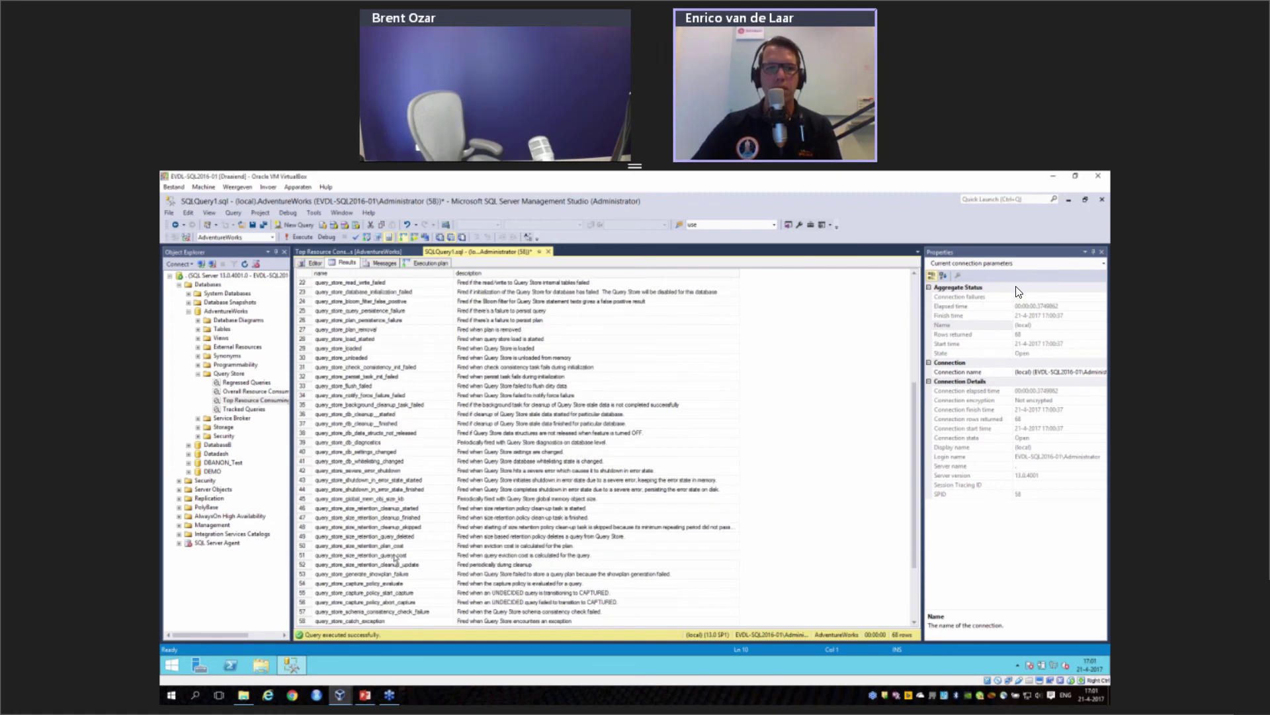
pyautogui.hotkey('ctrl', 'r')
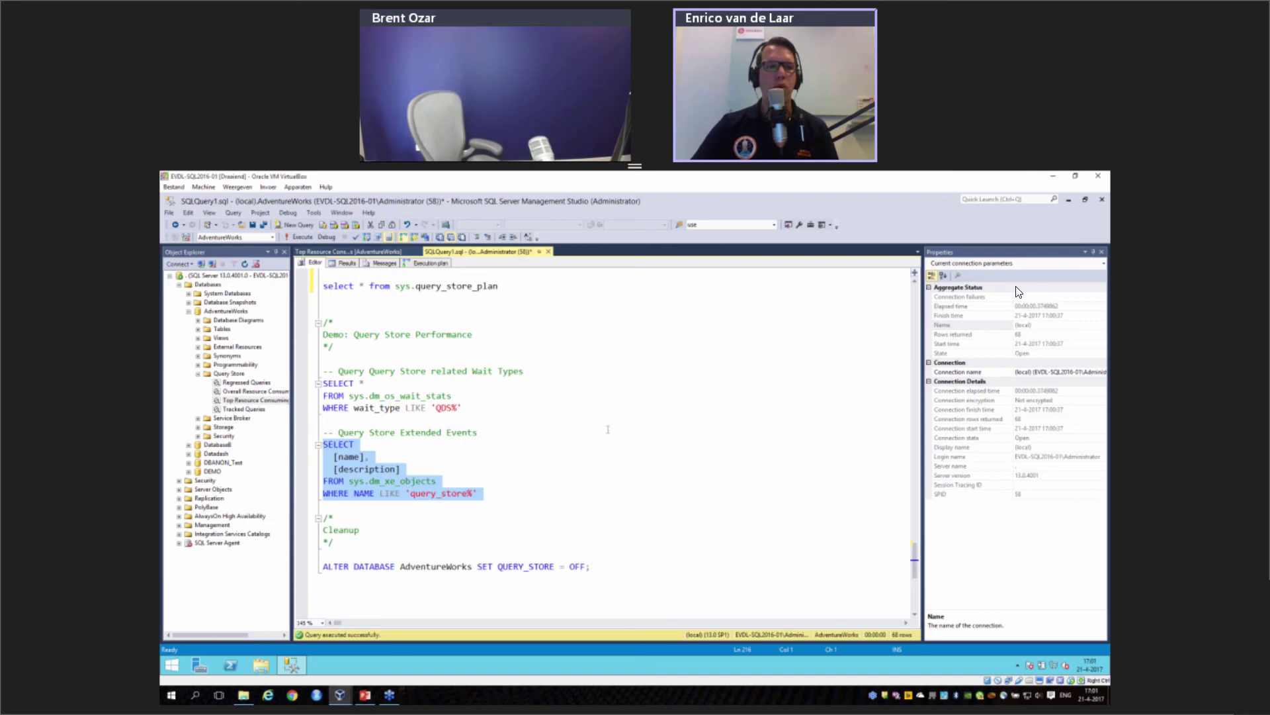
# Step: Switch to PowerPoint, start the slide show from the current performance considerations slide and advance to To sum things up
pyautogui.click(365, 695)
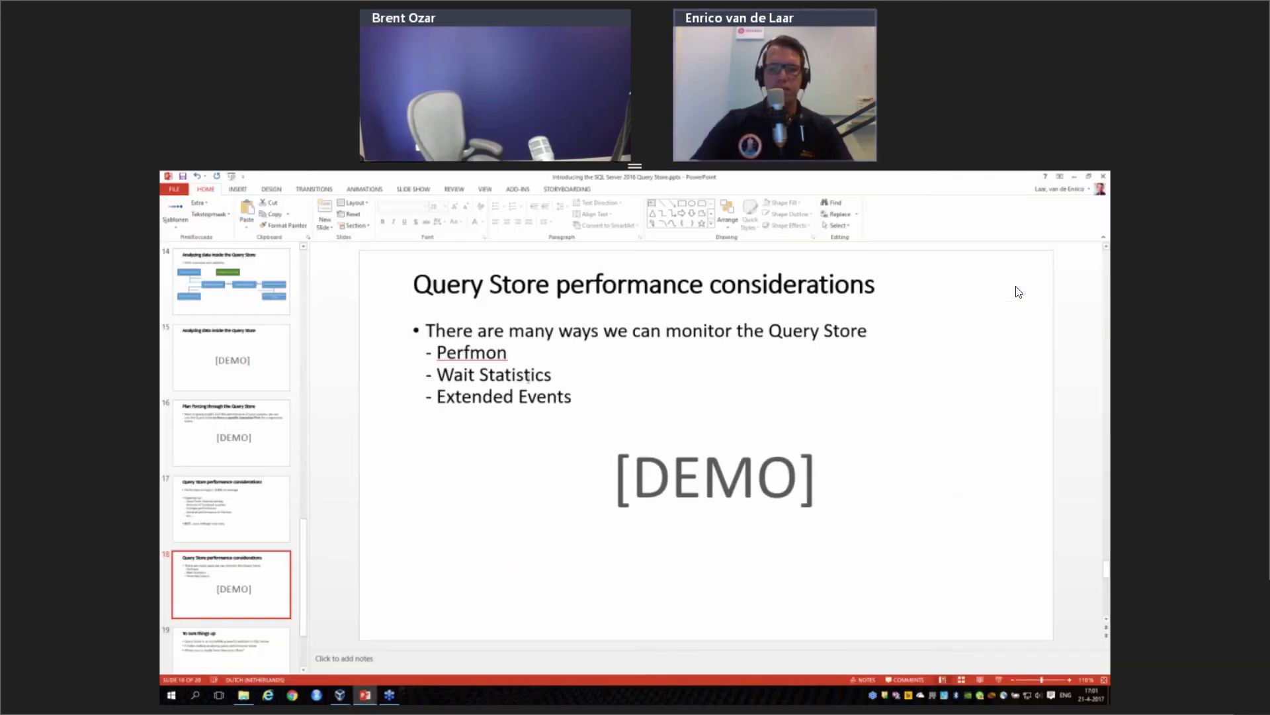
pyautogui.hotkey('shift', 'F5')
pyautogui.press('Right')
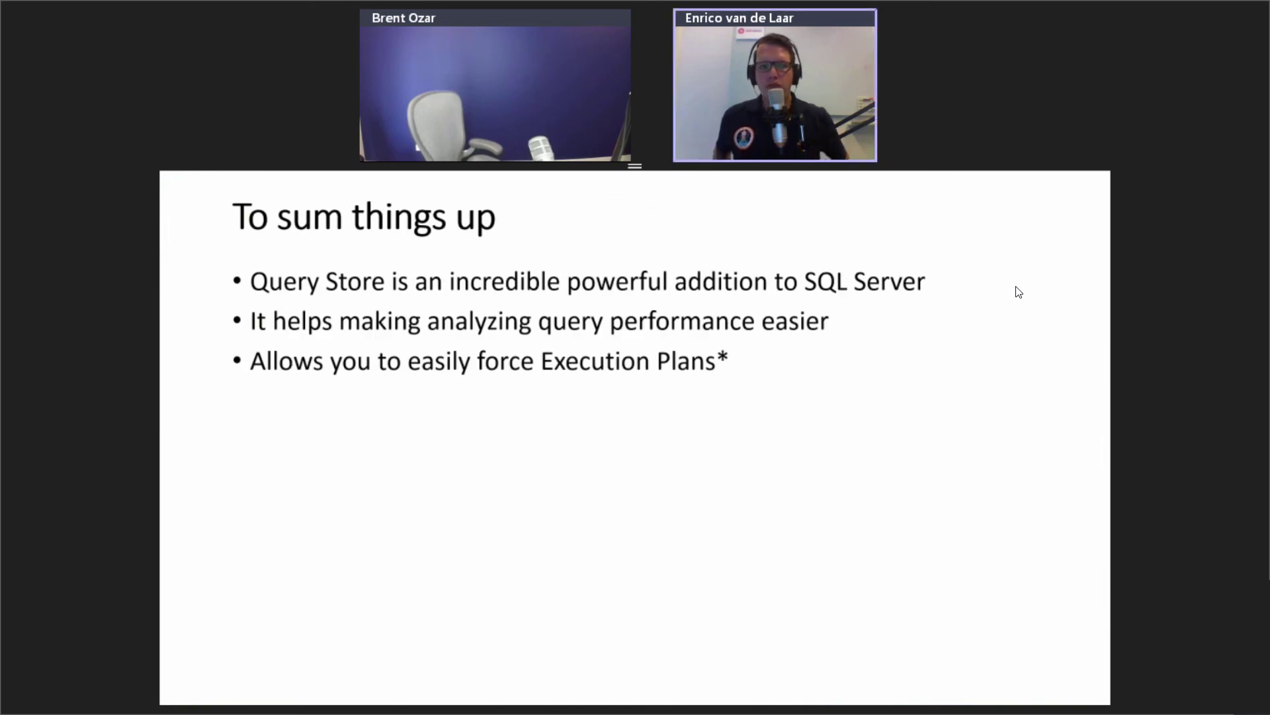